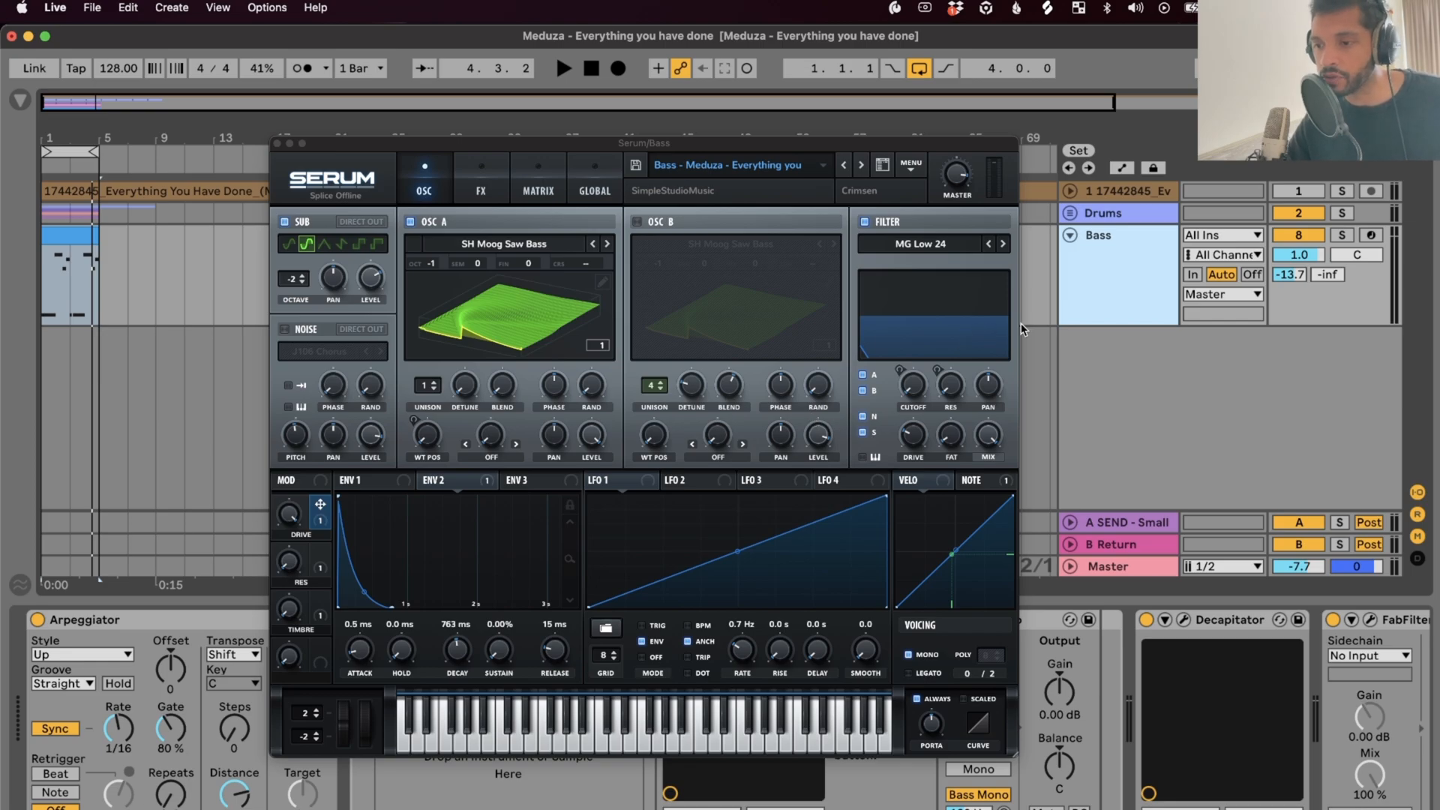
Select the Bass track's Arpeggiator and lower its Gate from 80% to 75% during playback
left_click_drag(669, 143, 879, 160)
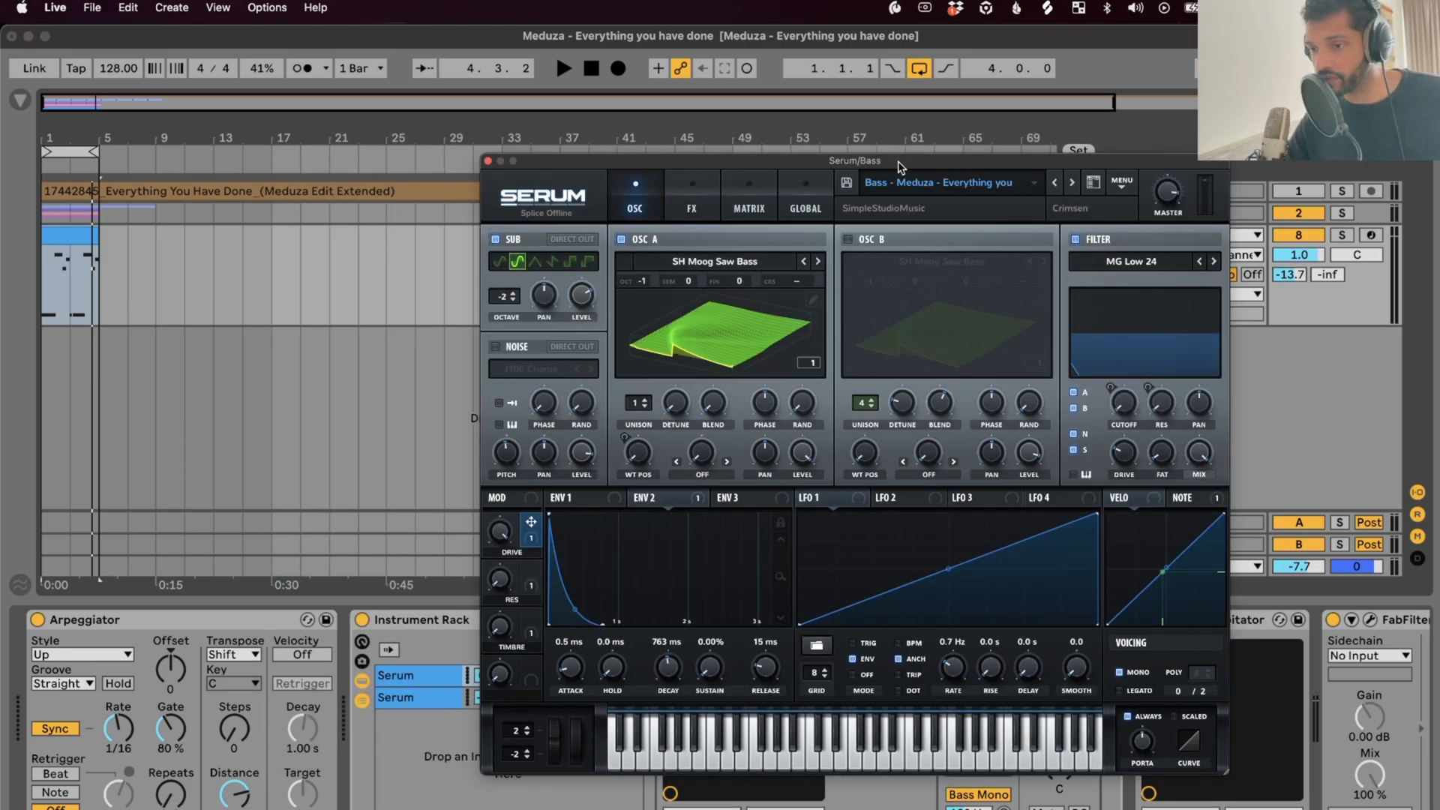
left_click(146, 617)
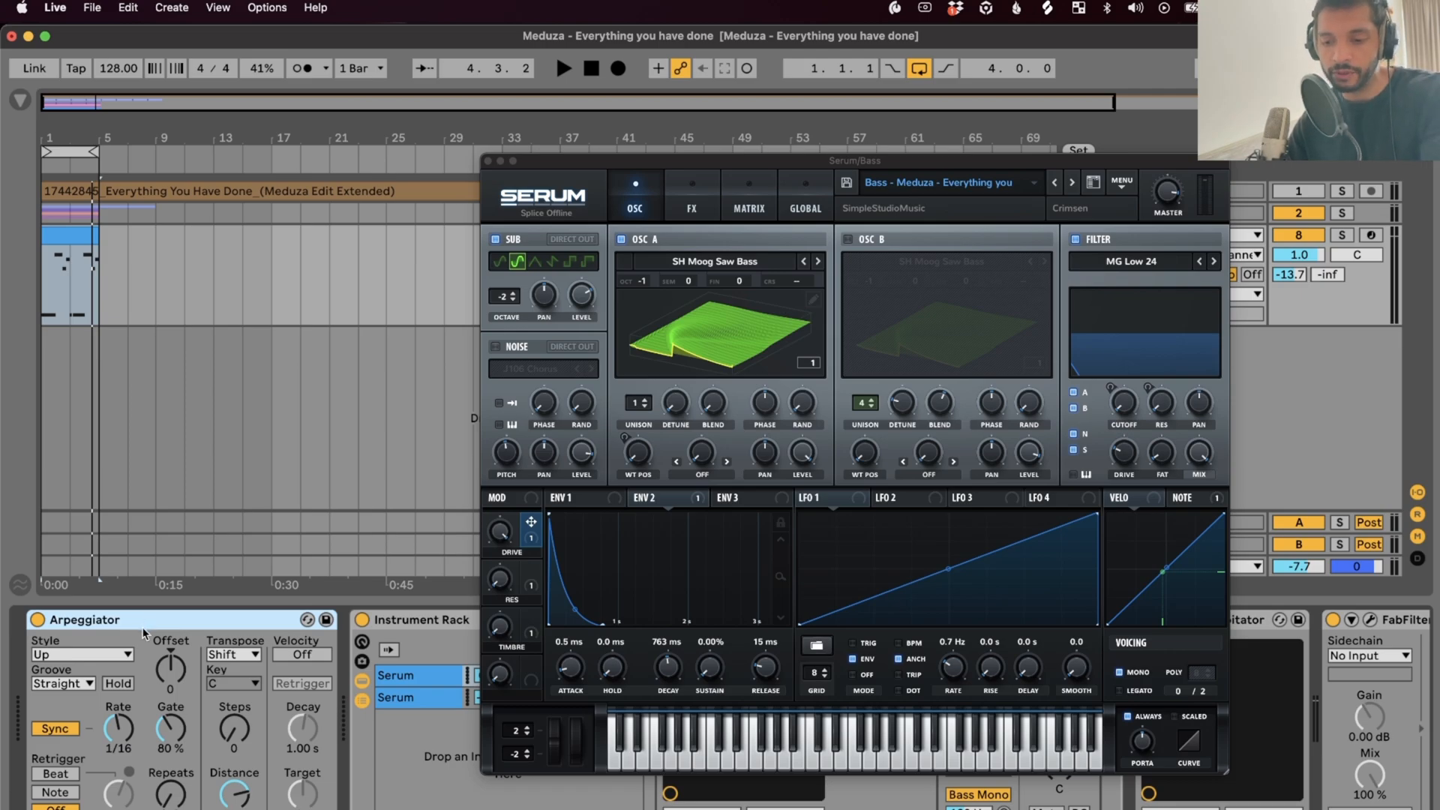
left_click(175, 736)
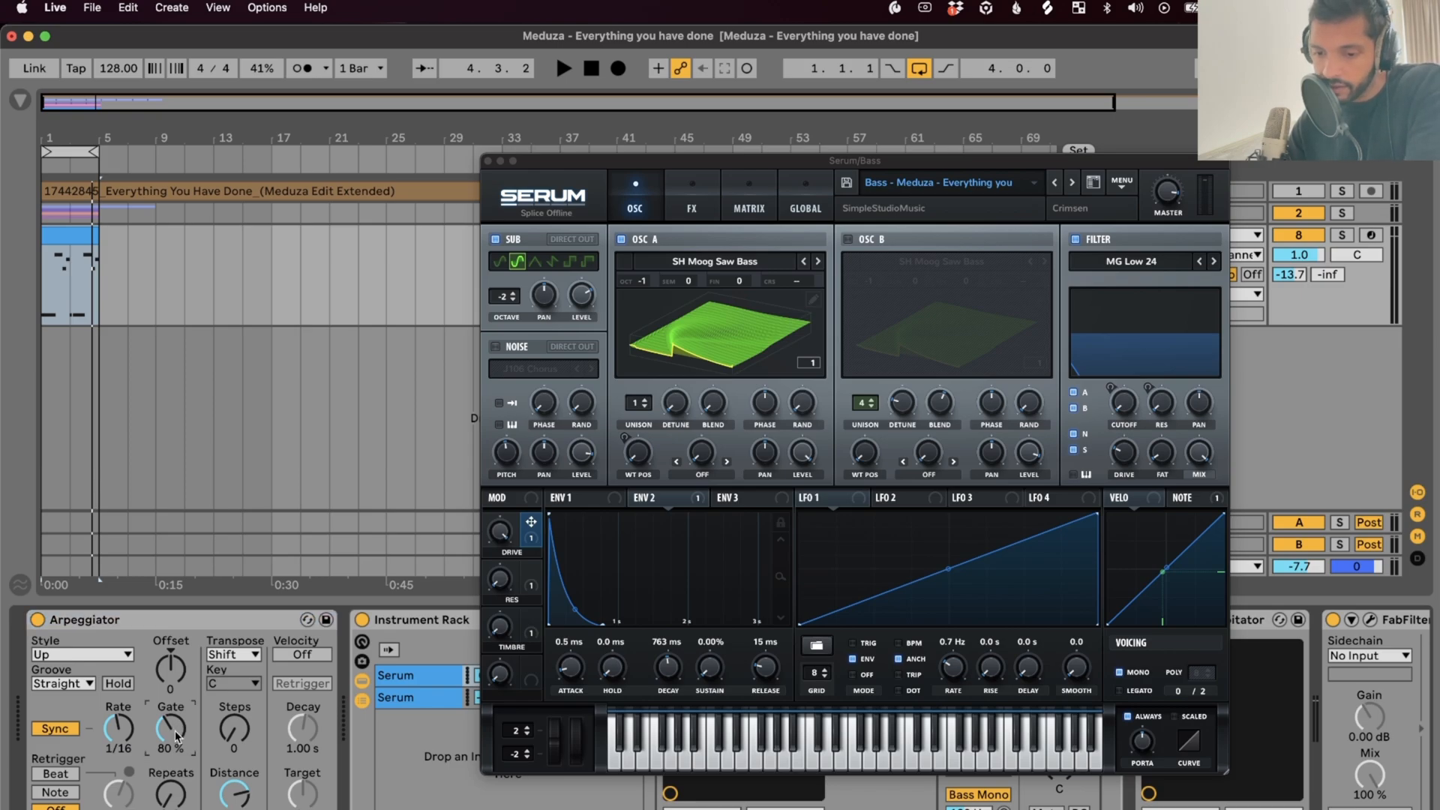
left_click(119, 734)
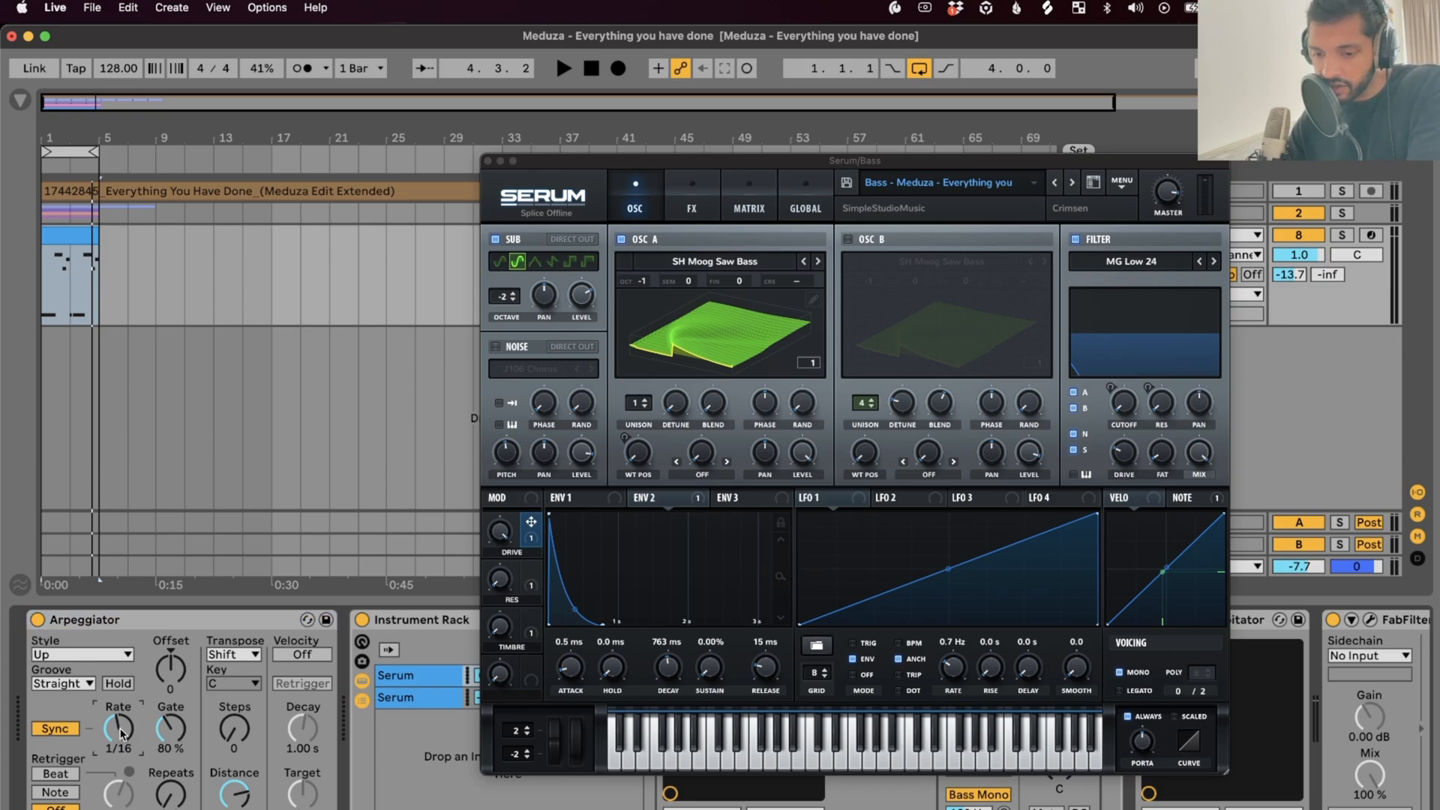
left_click(172, 741)
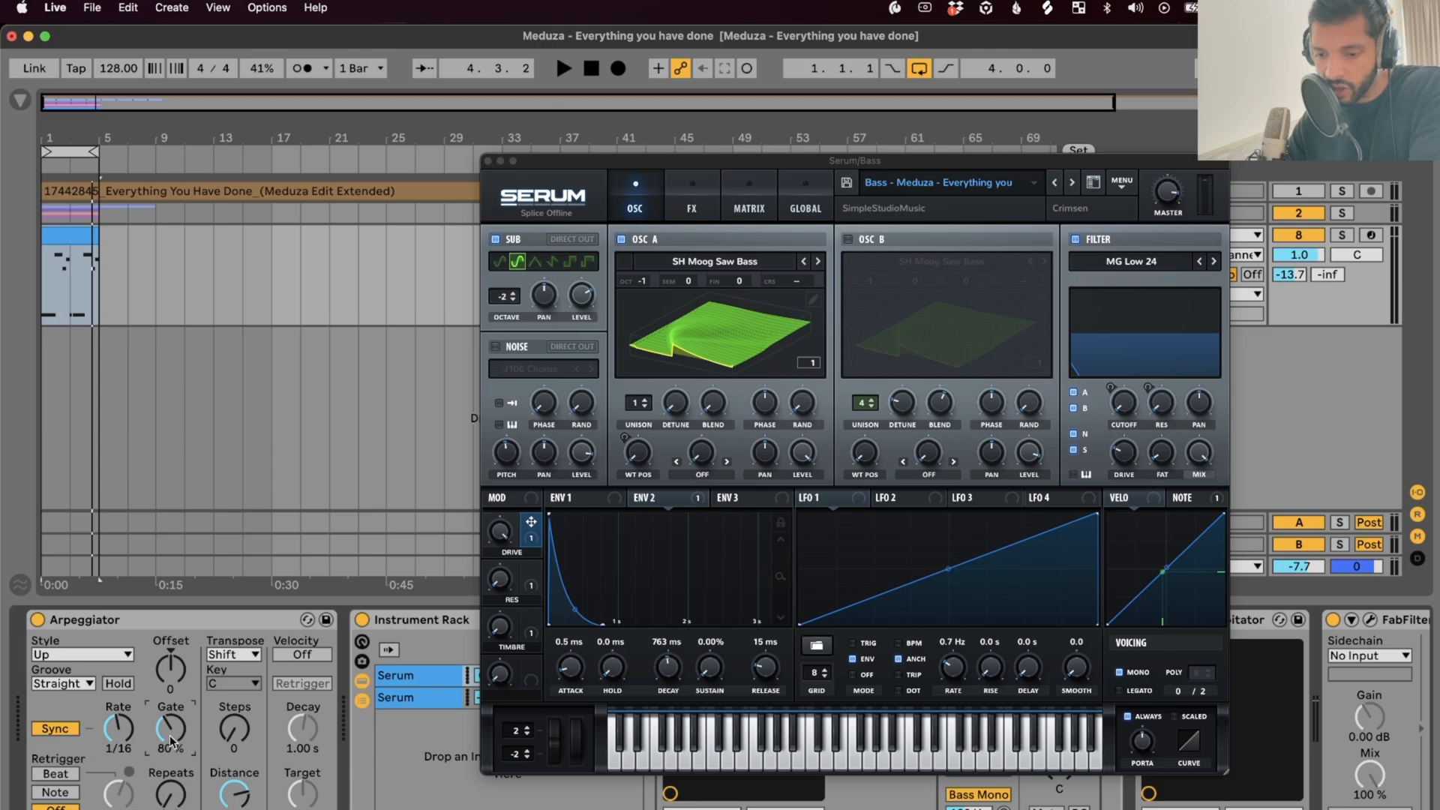
key("space")
mouse_move(171, 741)
left_mouse_down()
mouse_move(171, 769)
mouse_move(171, 675)
mouse_move(171, 774)
mouse_move(172, 751)
left_mouse_up()
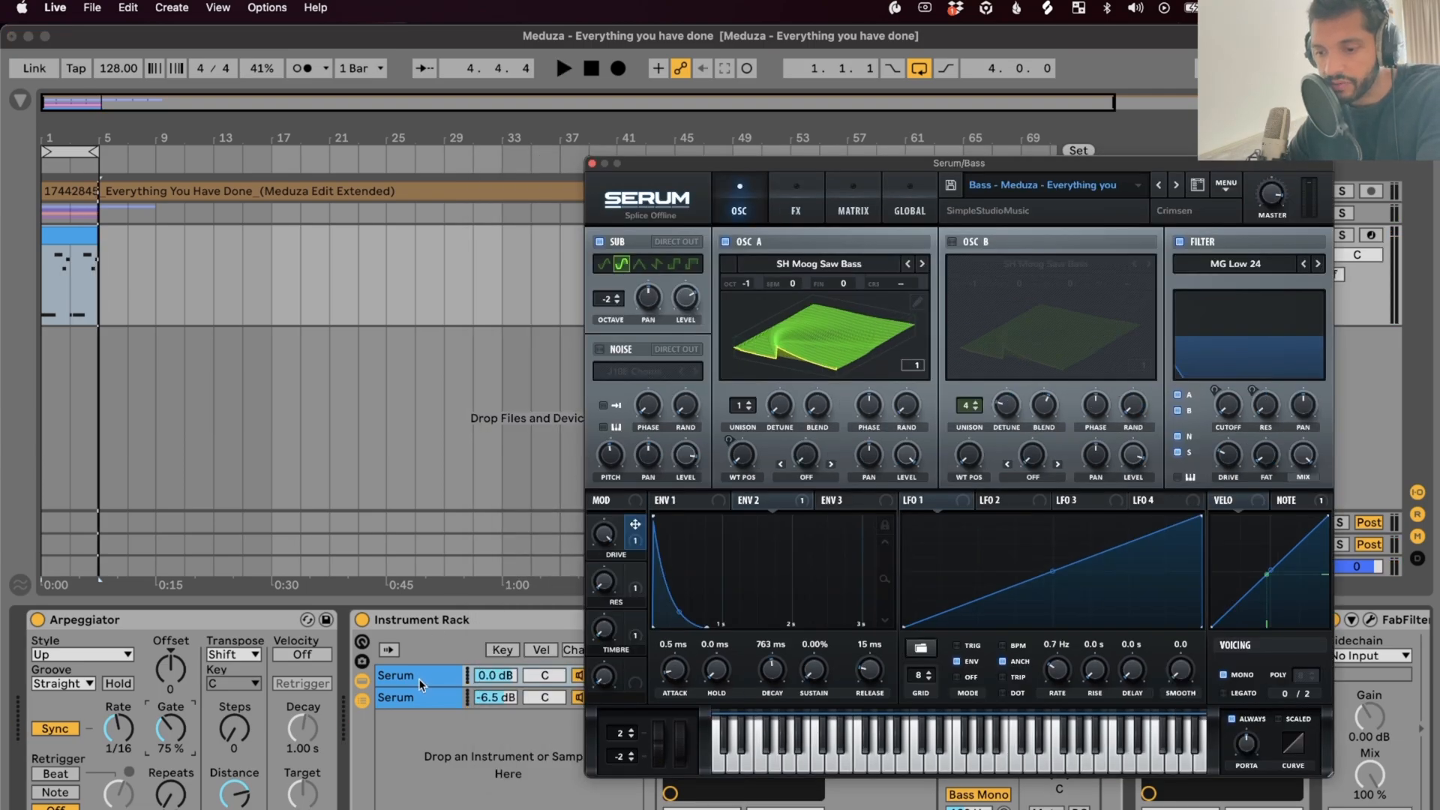
left_click(418, 698)
left_click(425, 672)
left_click_drag(848, 163, 911, 159)
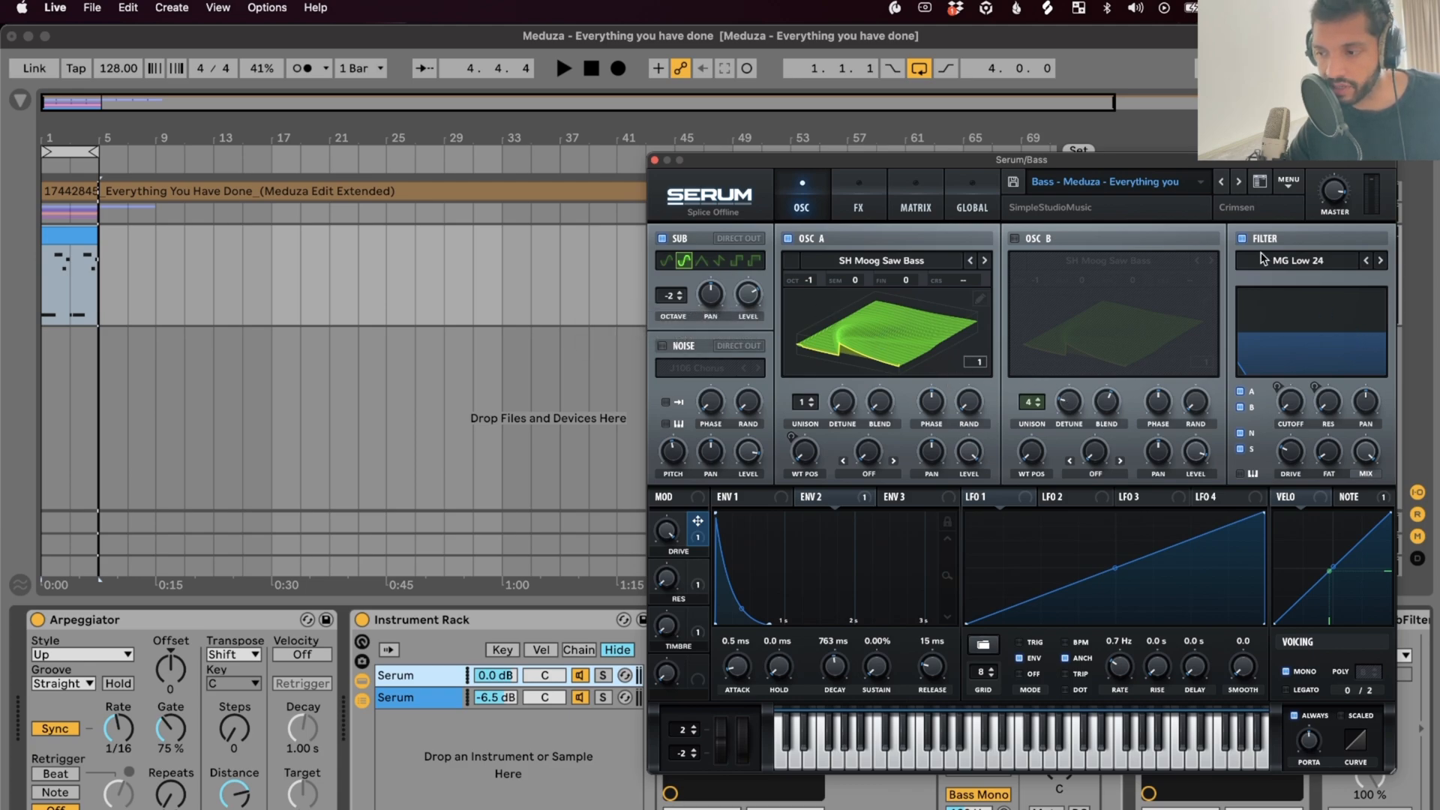
left_click_drag(1173, 157, 897, 159)
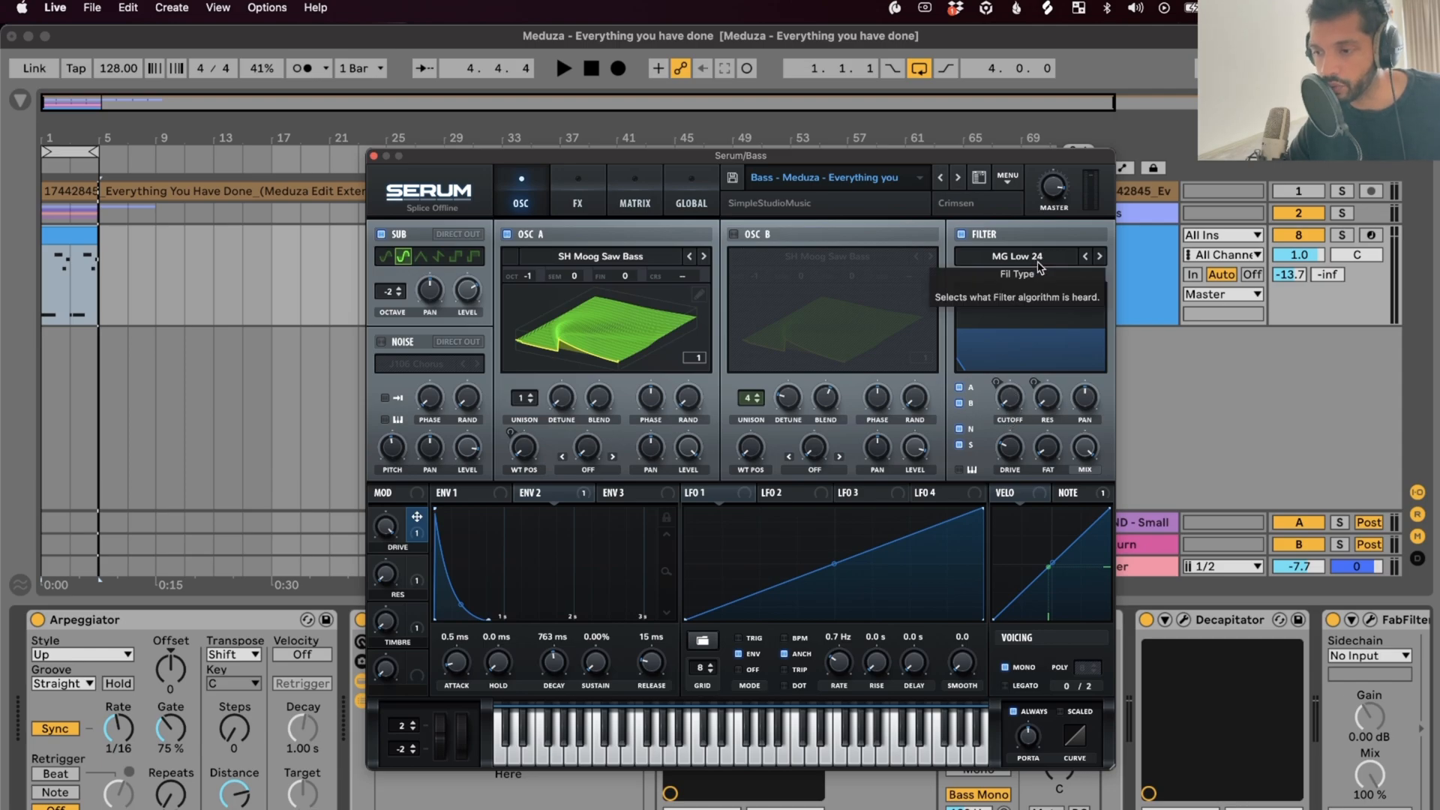
Show the Serum bass patch's FX page with its X-Shaper (Asym) distortion
mouse_move(544, 497)
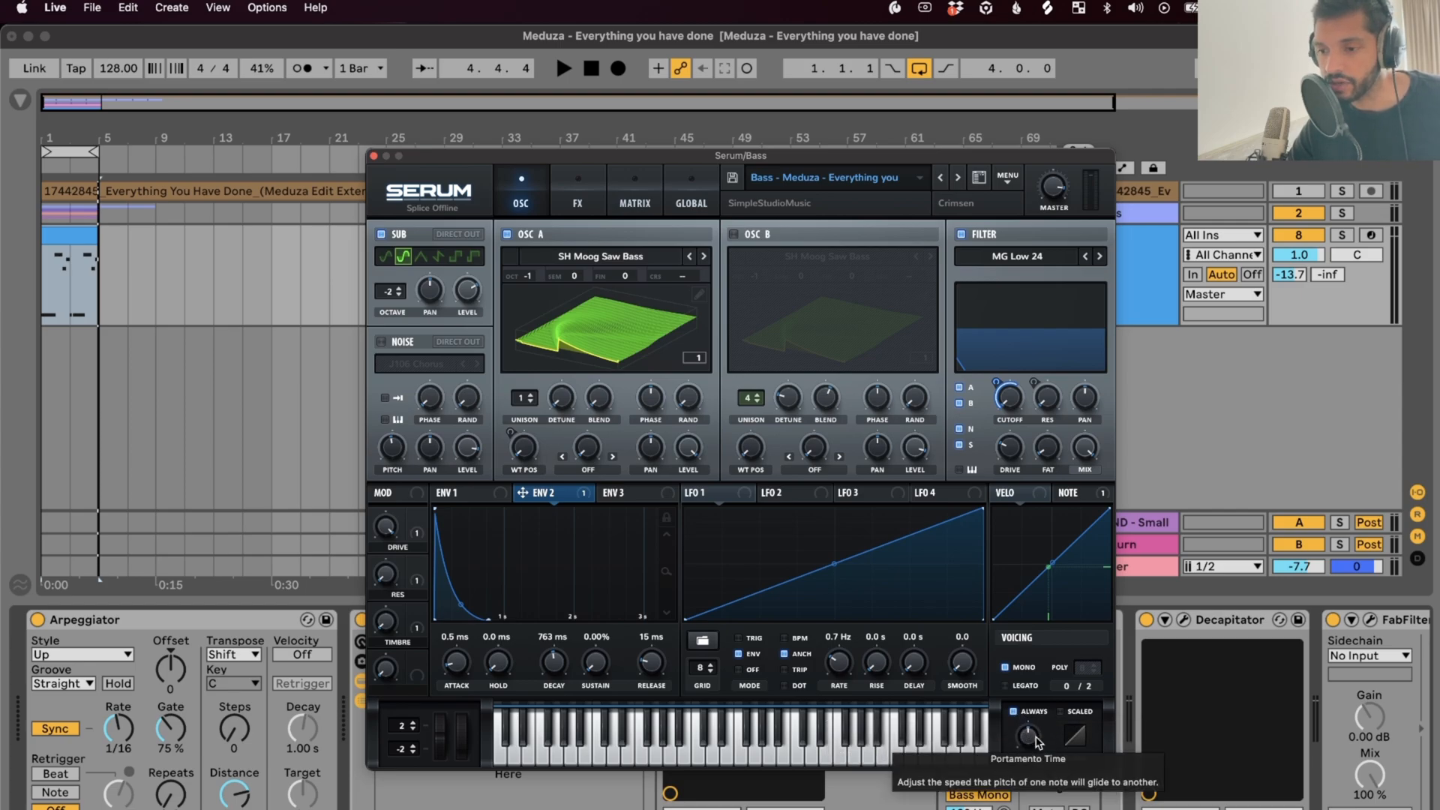
left_click(577, 197)
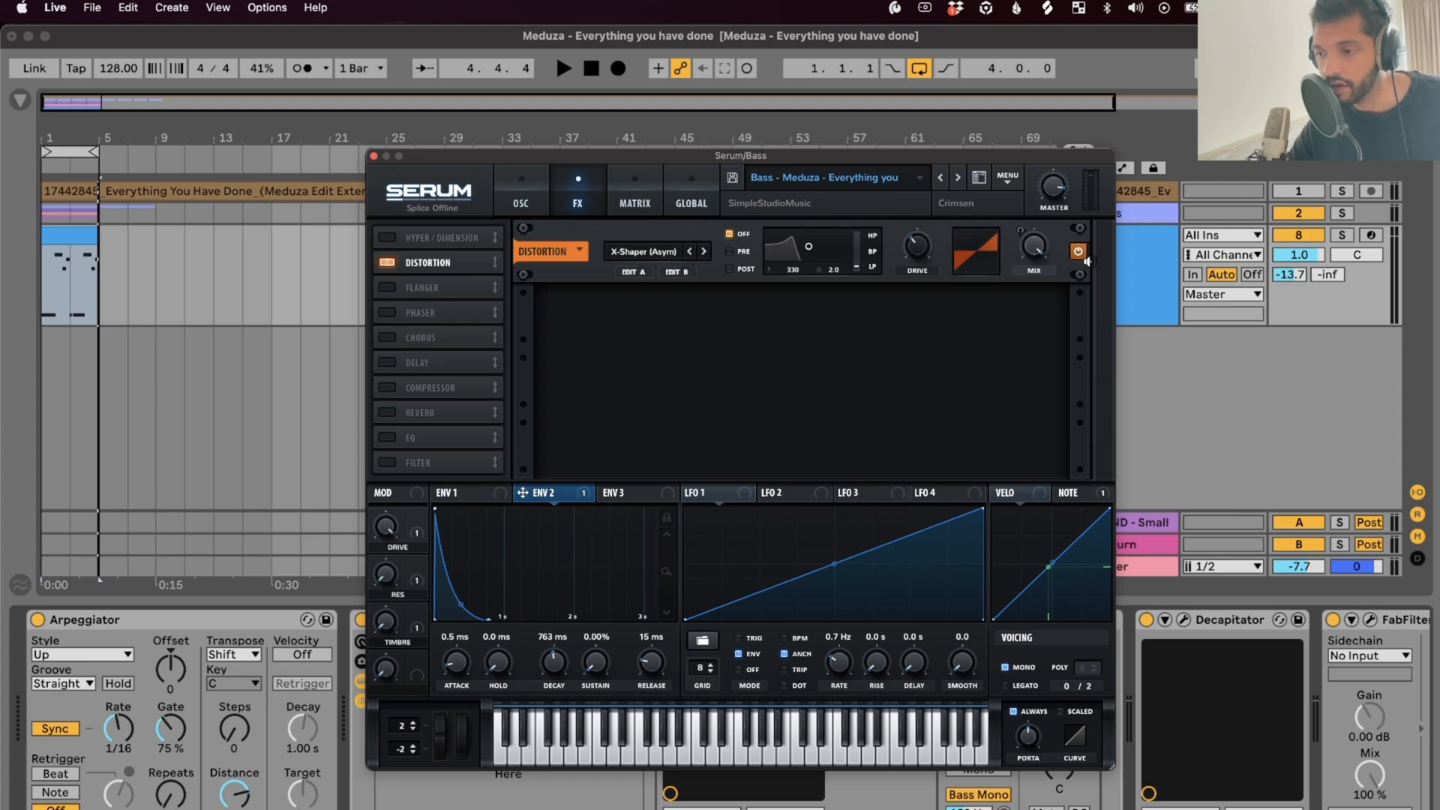
Solo the first Serum chain, turn on Serum's Distortion, and replay the loop from the start
left_click(603, 675)
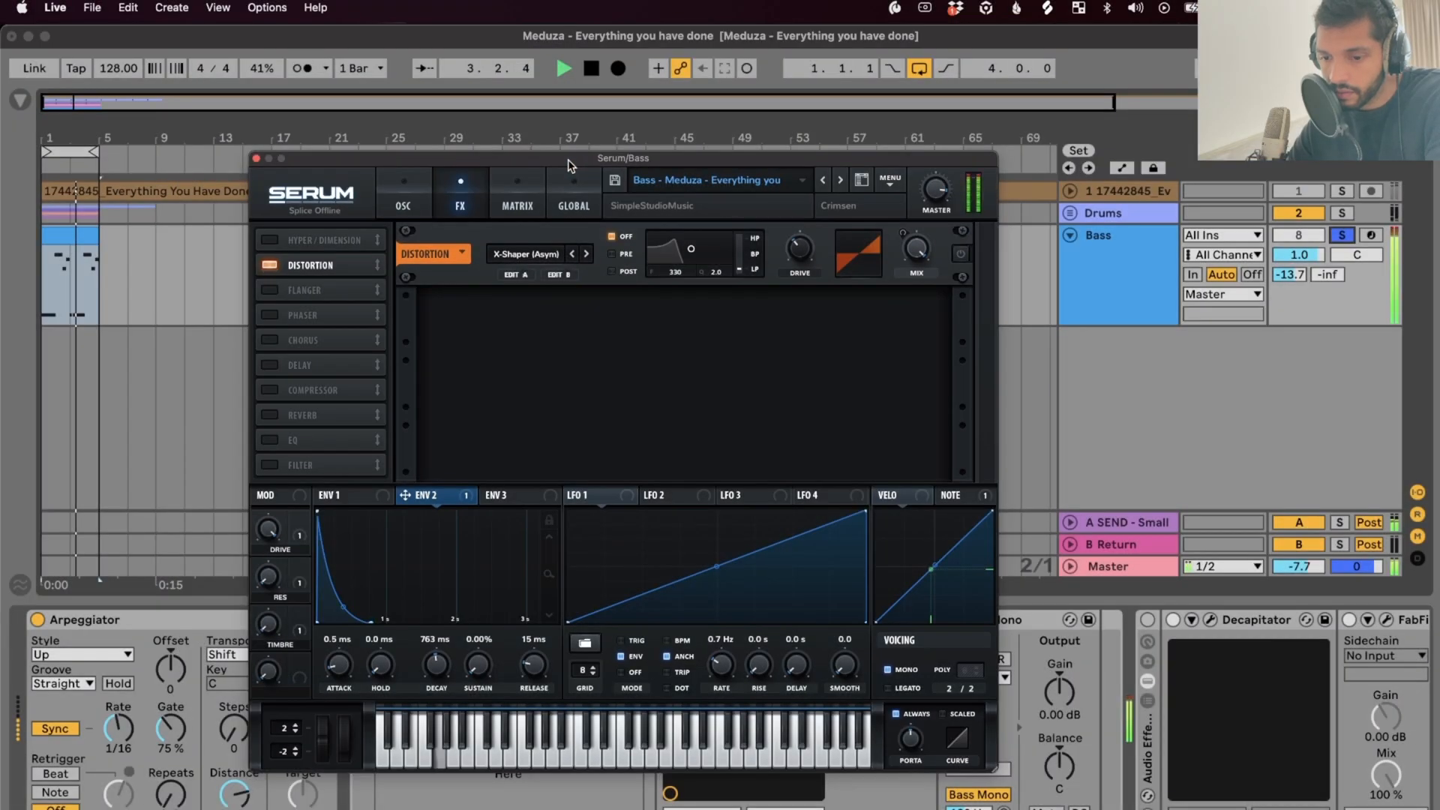
key("space")
left_click(959, 254)
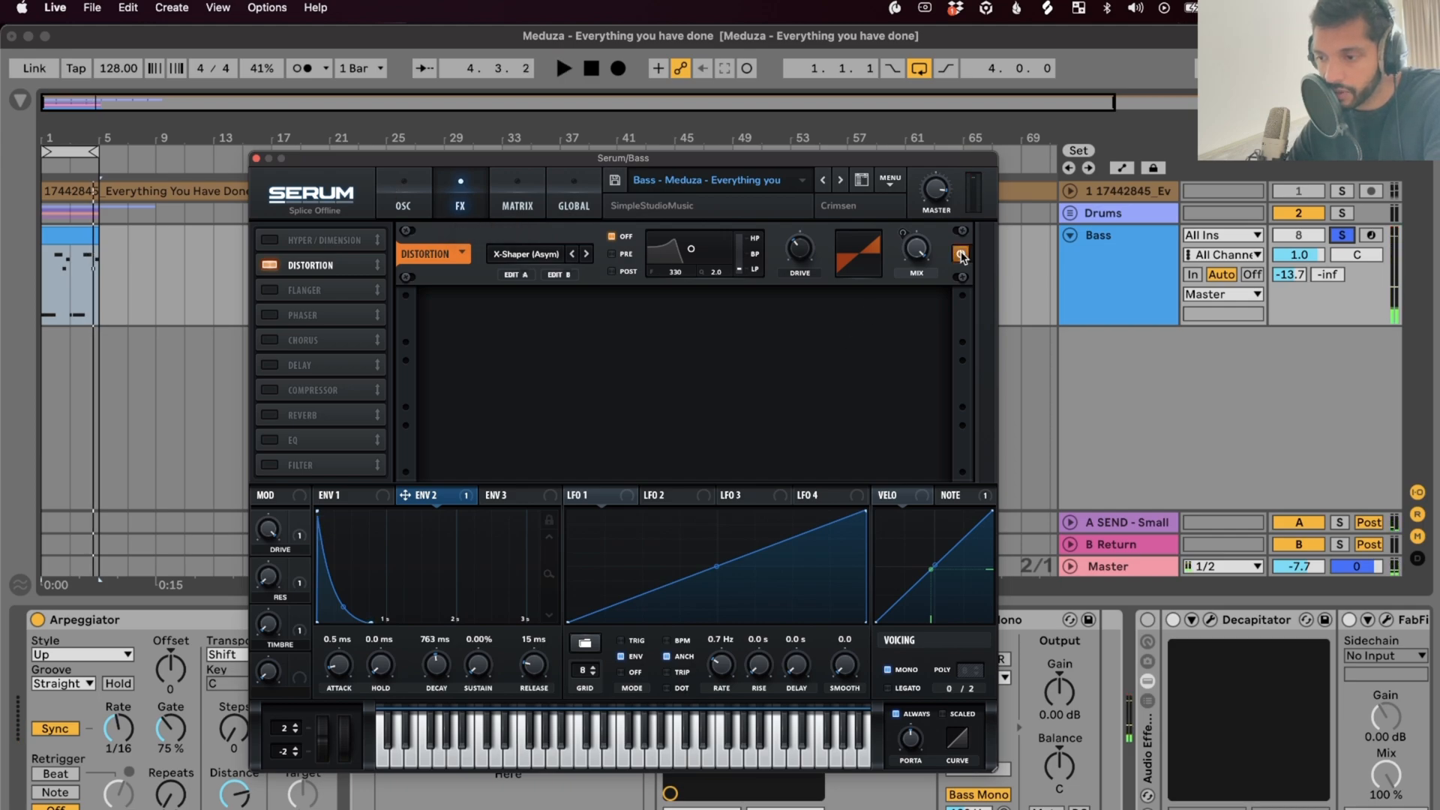
key("space")
left_click_drag(533, 153, 547, 151)
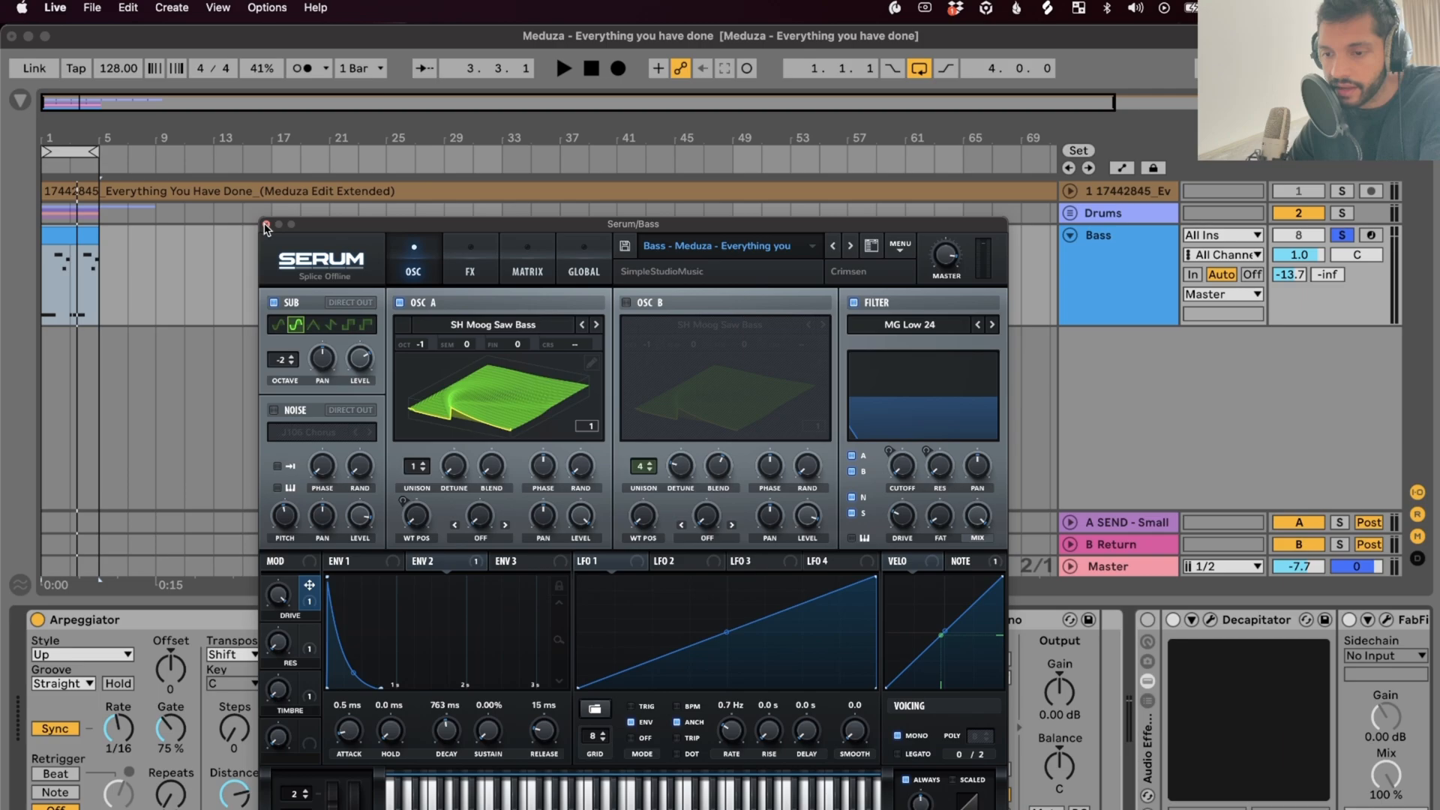
Close Serum and move the solo from the first Serum chain to the second
left_click(267, 225)
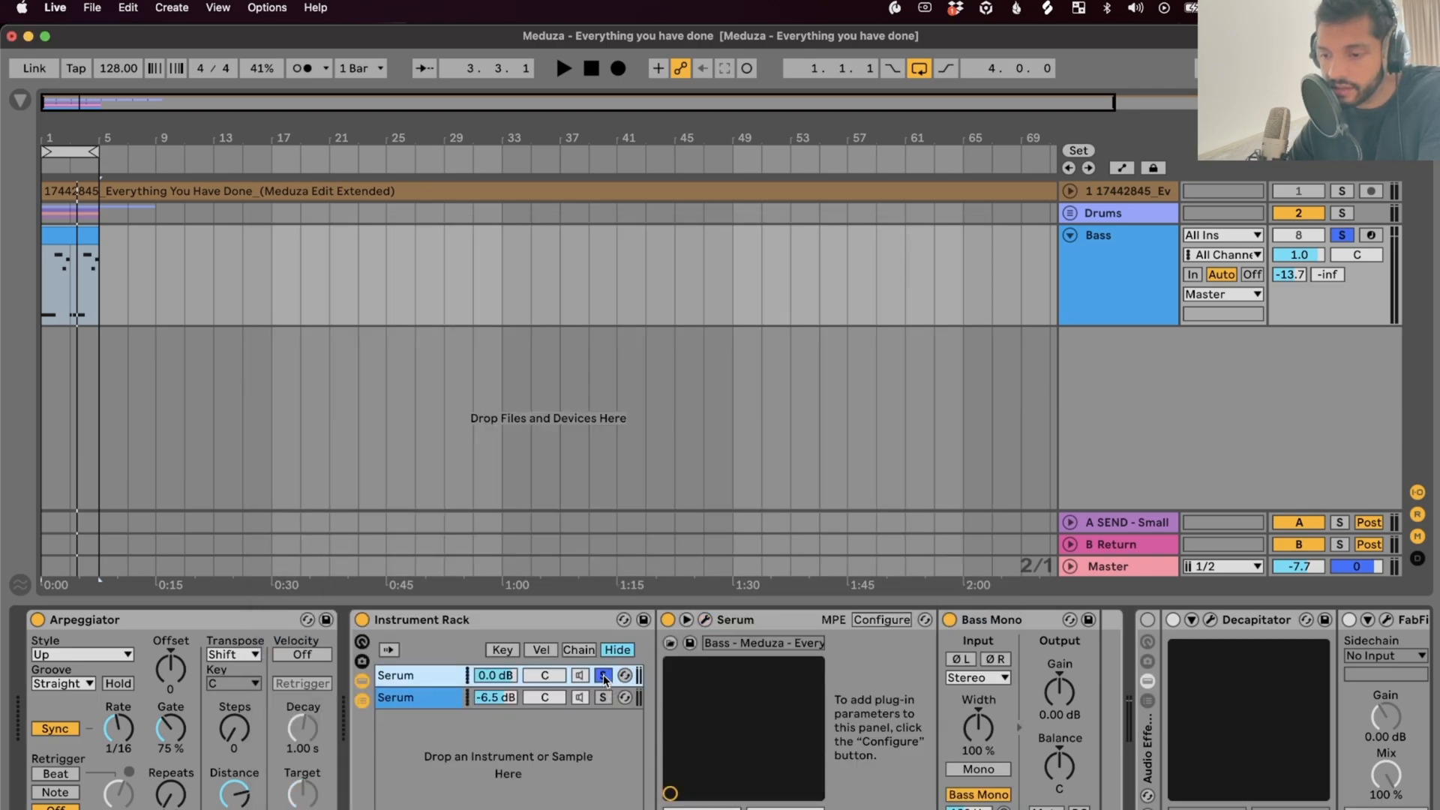
left_click(975, 624)
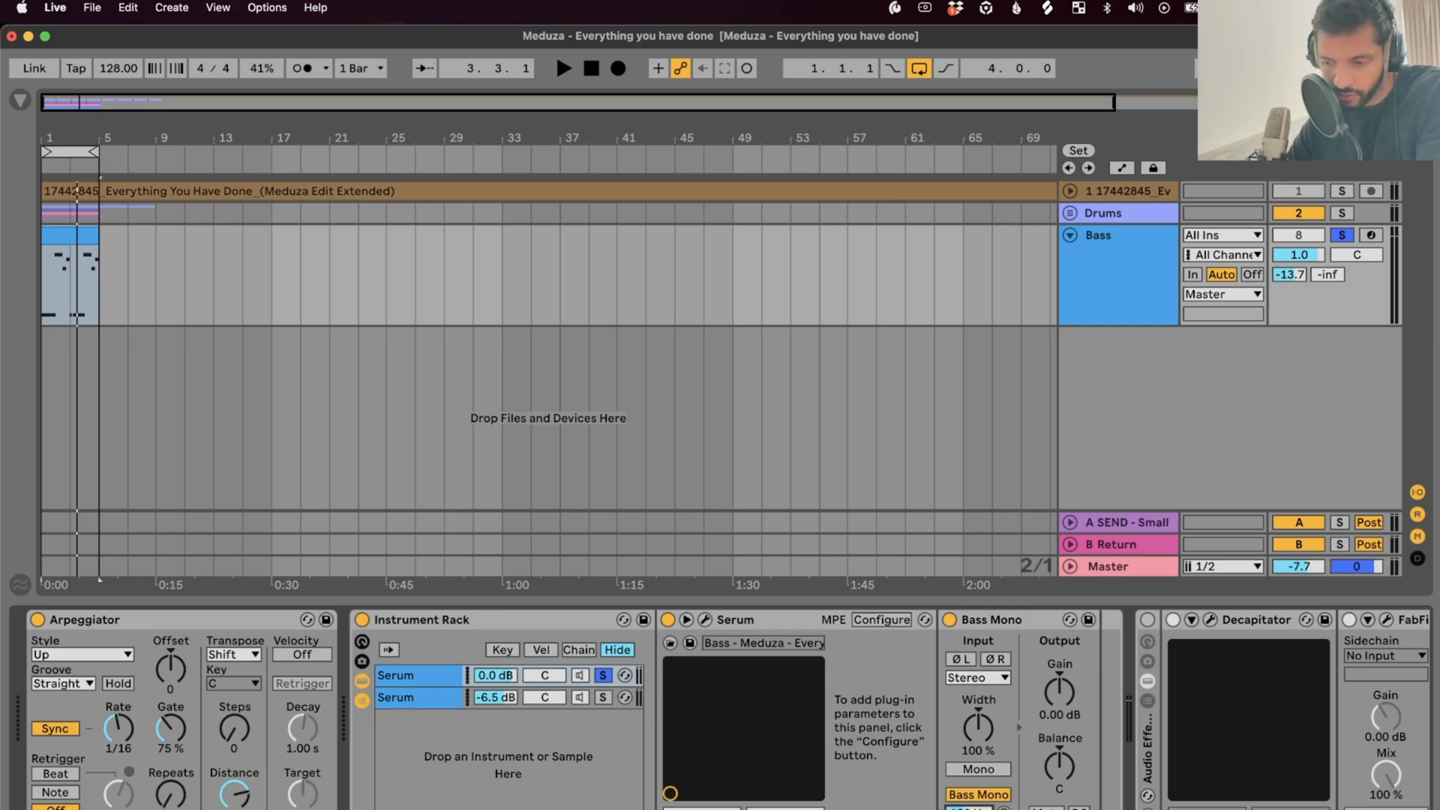
left_click(611, 678)
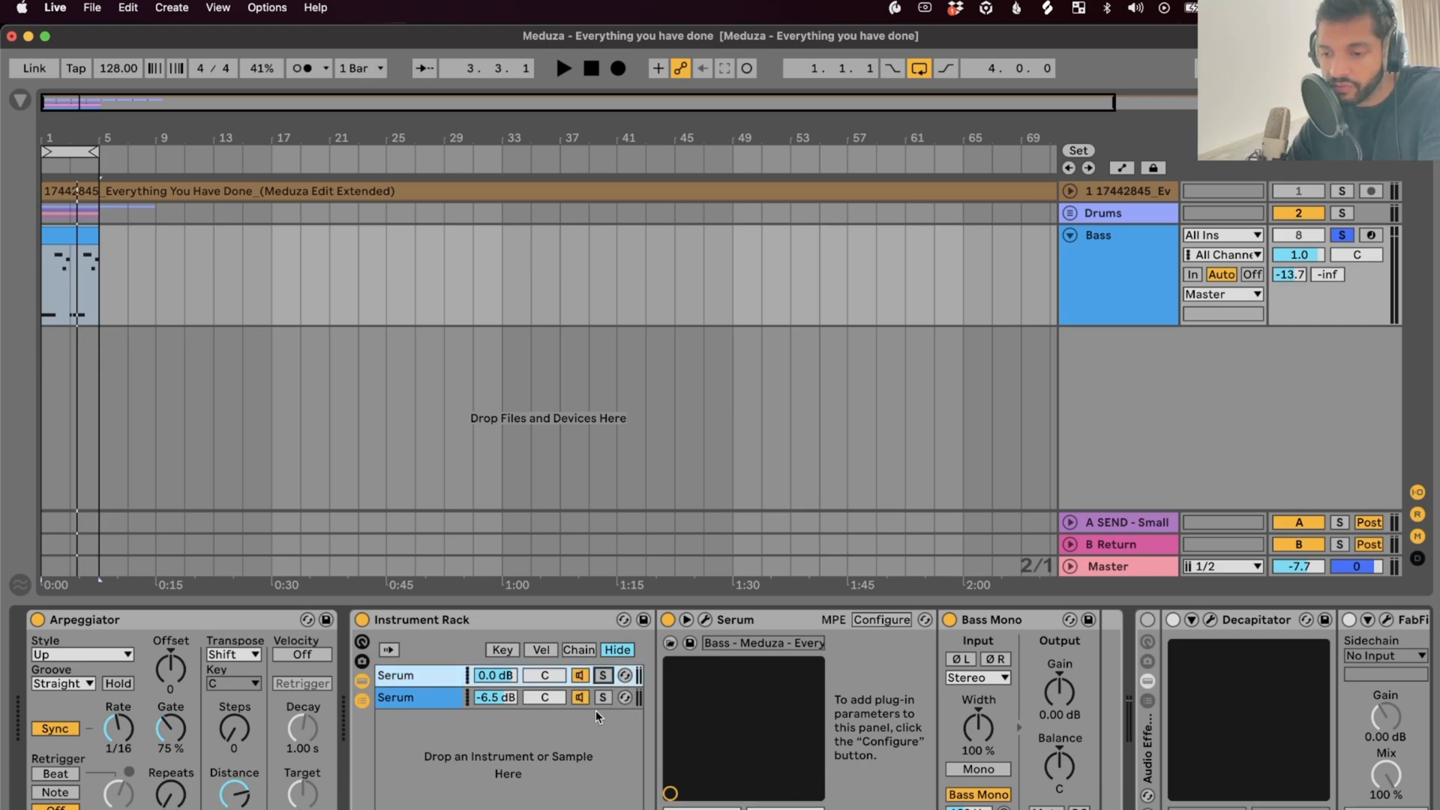
left_click(603, 697)
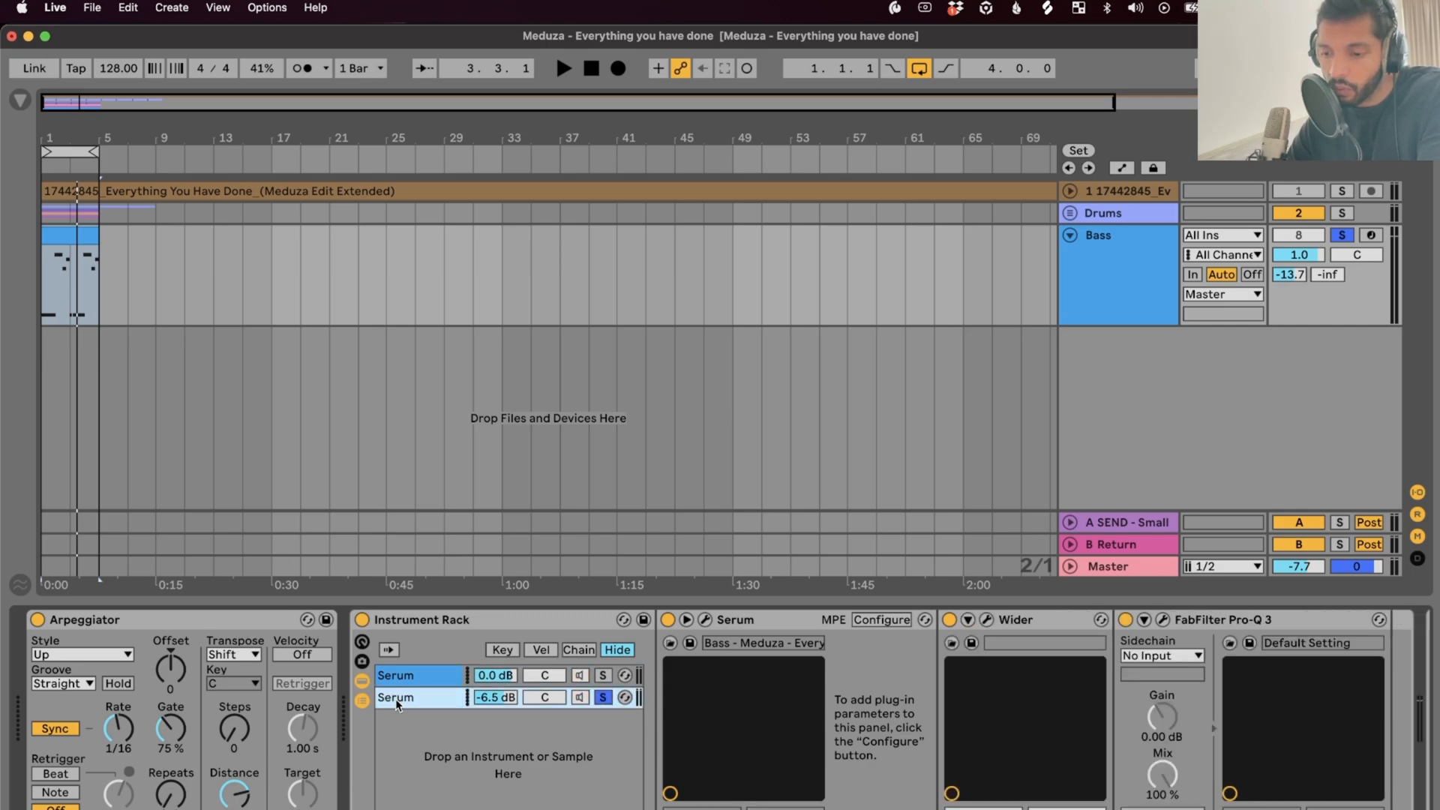
Compare the two chains' devices, then bring up the second chain's Serum synth
left_click(421, 677)
left_click(428, 699)
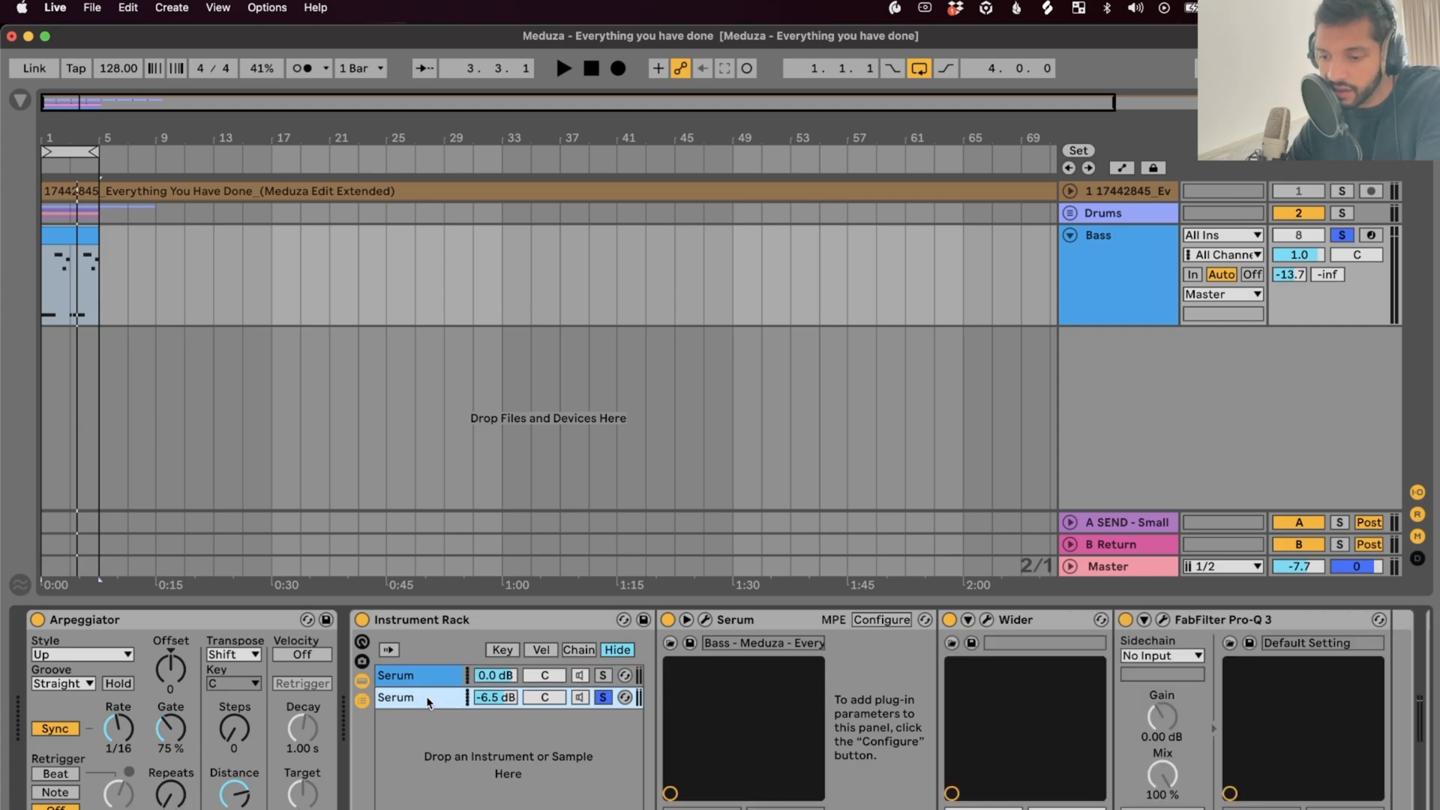
left_click(430, 678)
left_click(433, 699)
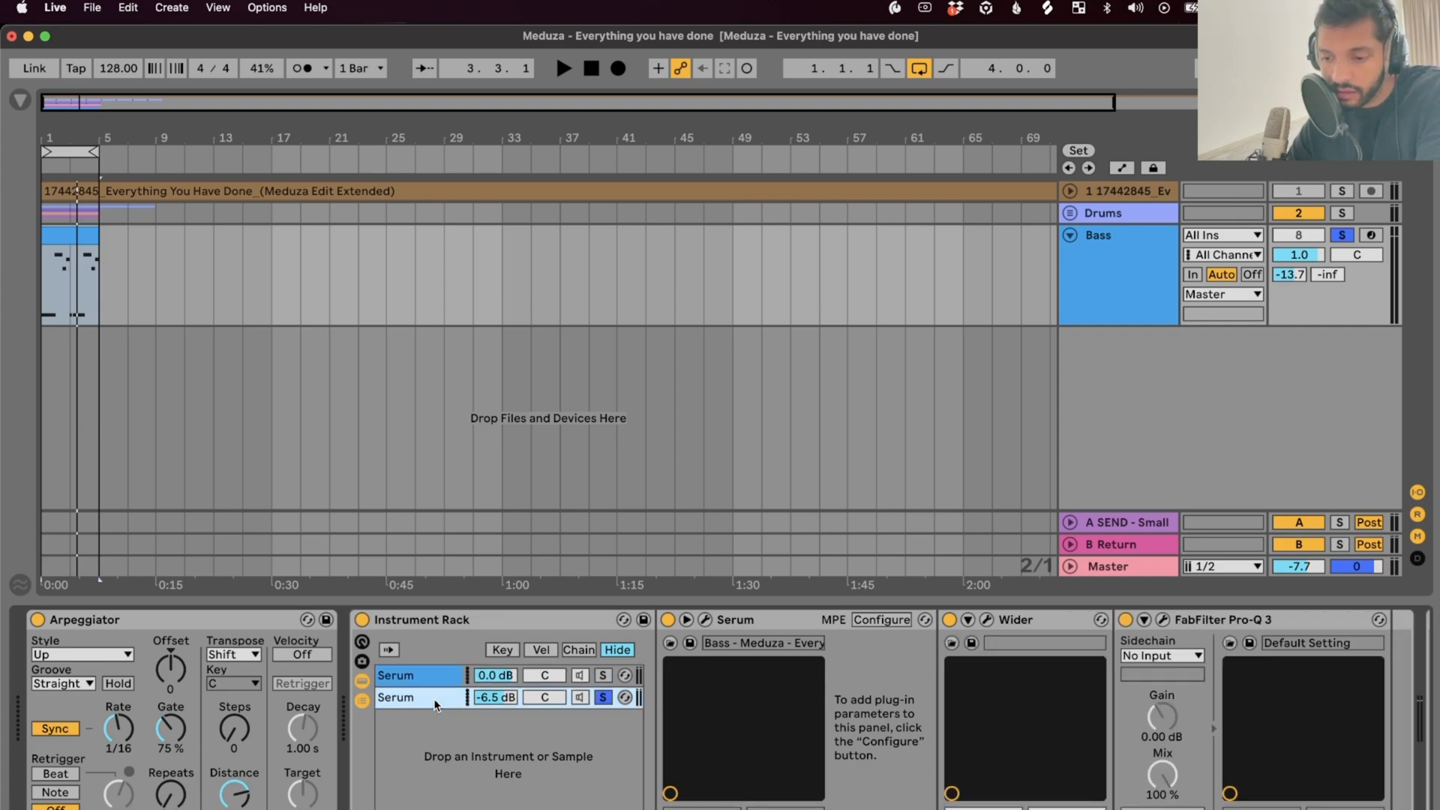
left_click(705, 619)
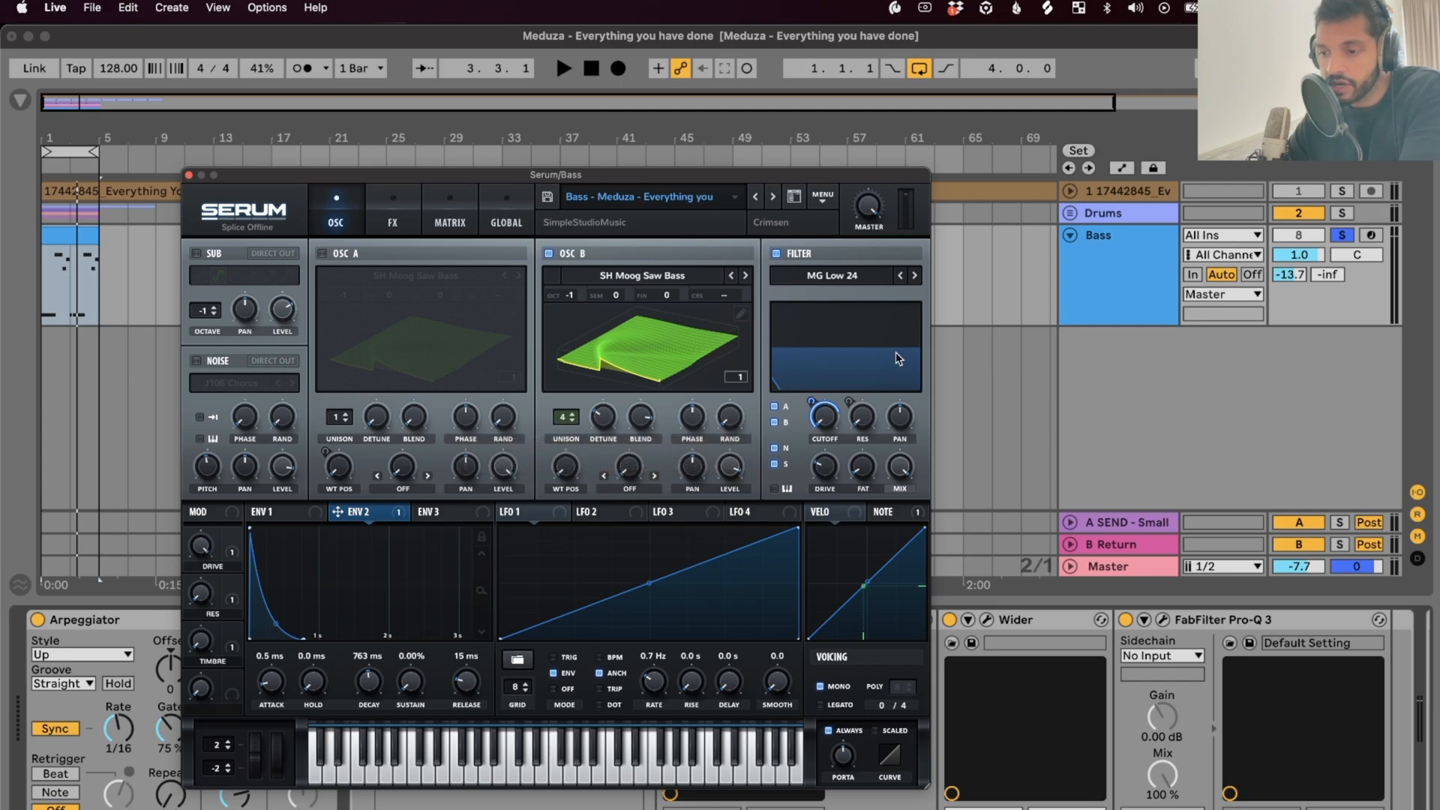
Switch the second Serum layer from mono to 8-voice poly and bring up its Wider plugin (39%)
left_click(820, 686)
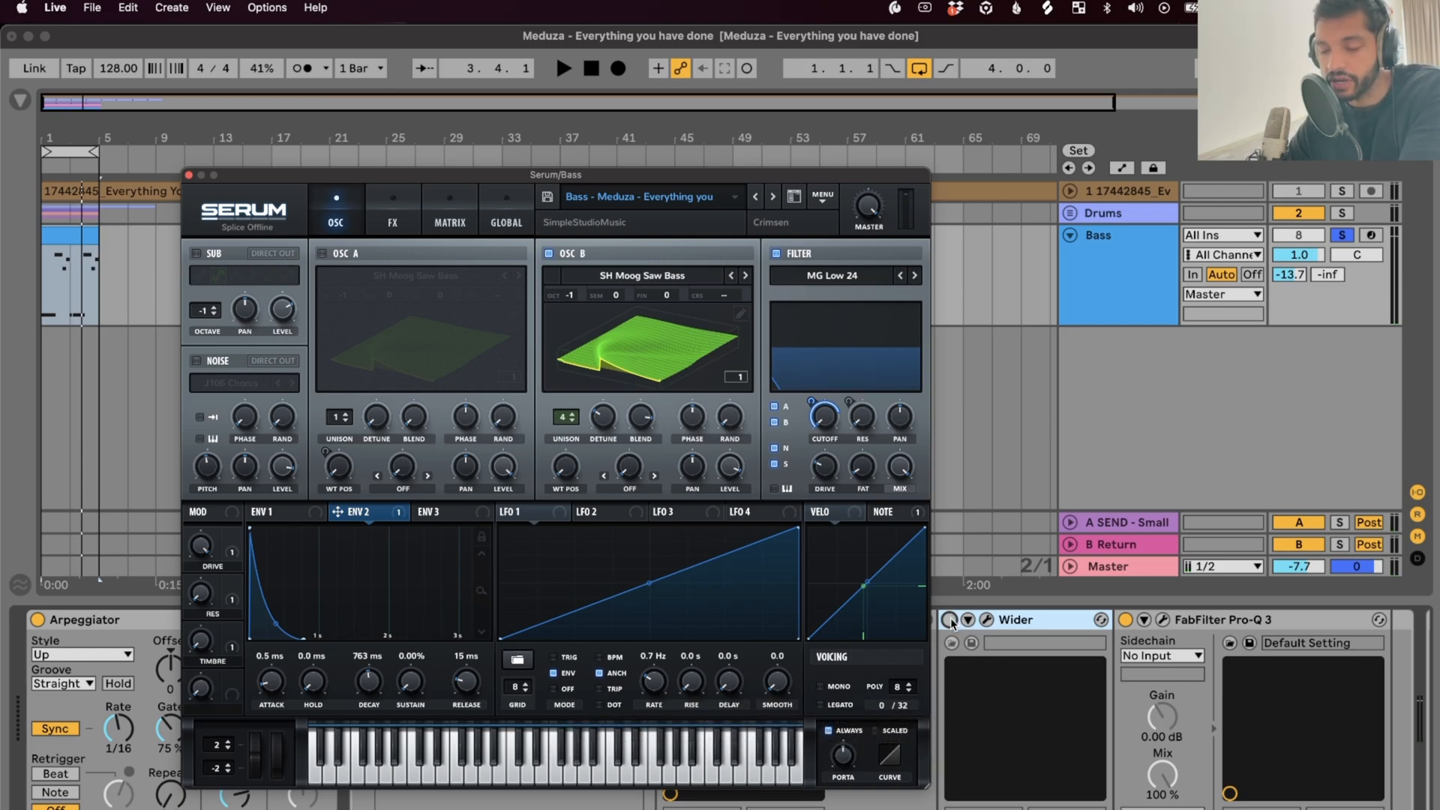
left_click(392, 219)
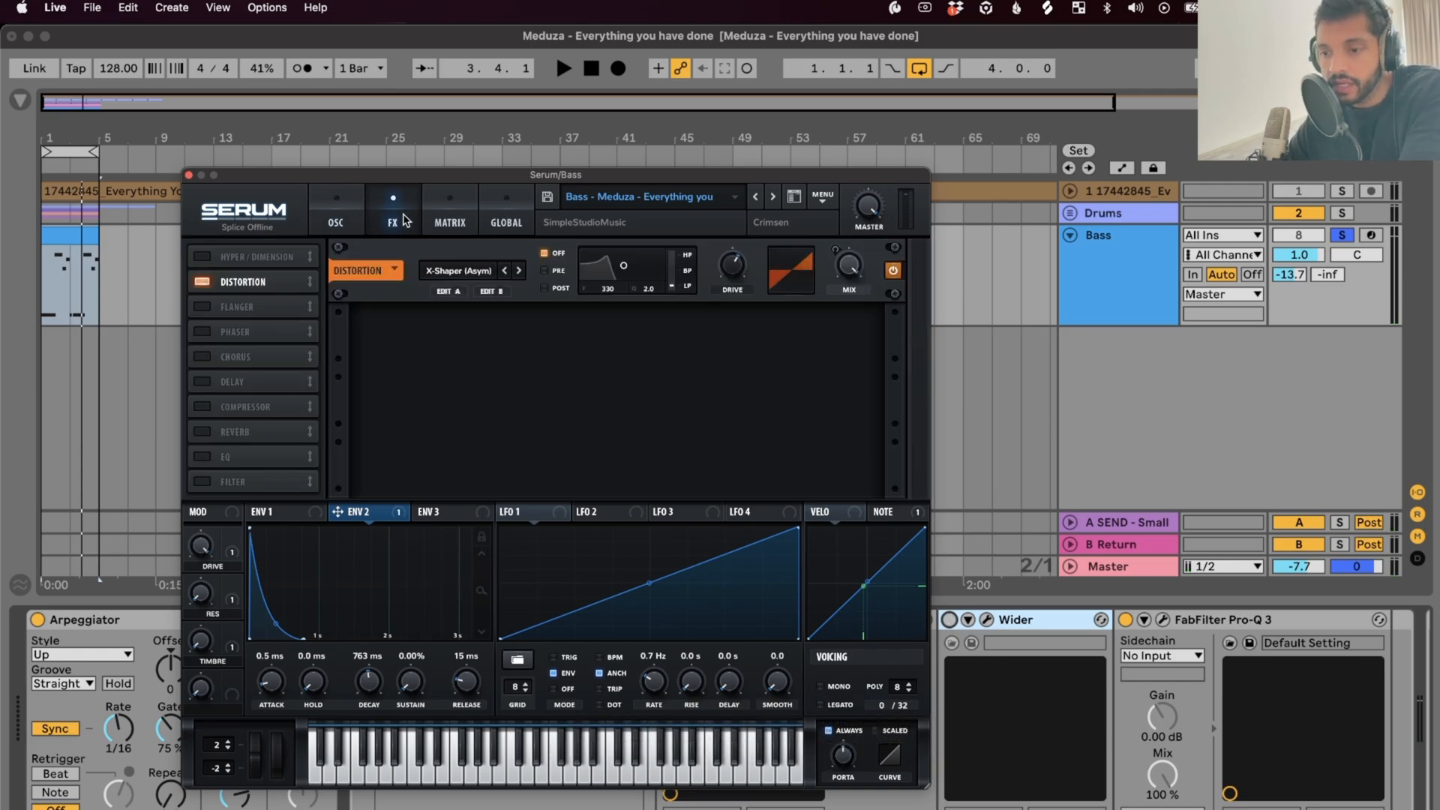
left_click(337, 216)
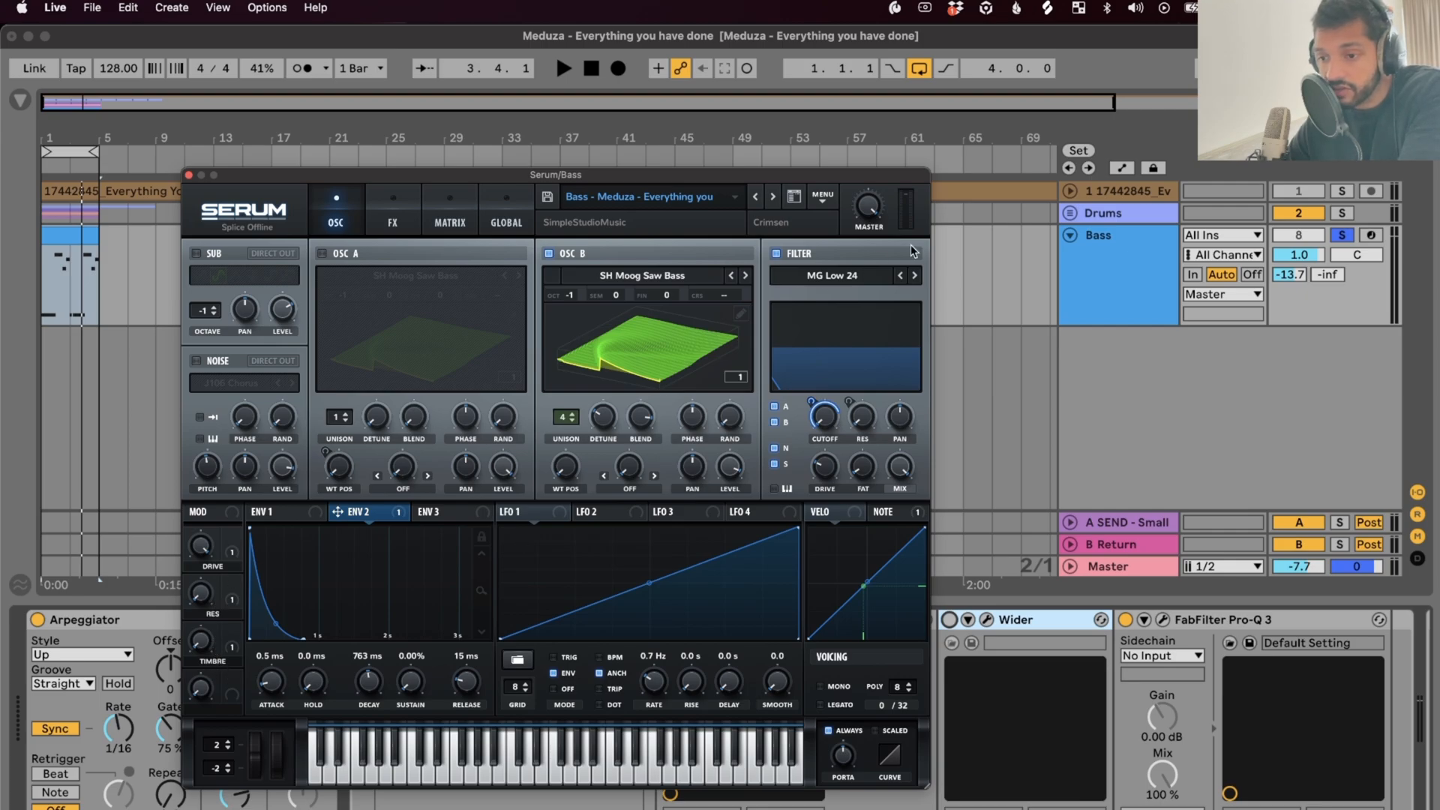
left_click(780, 620)
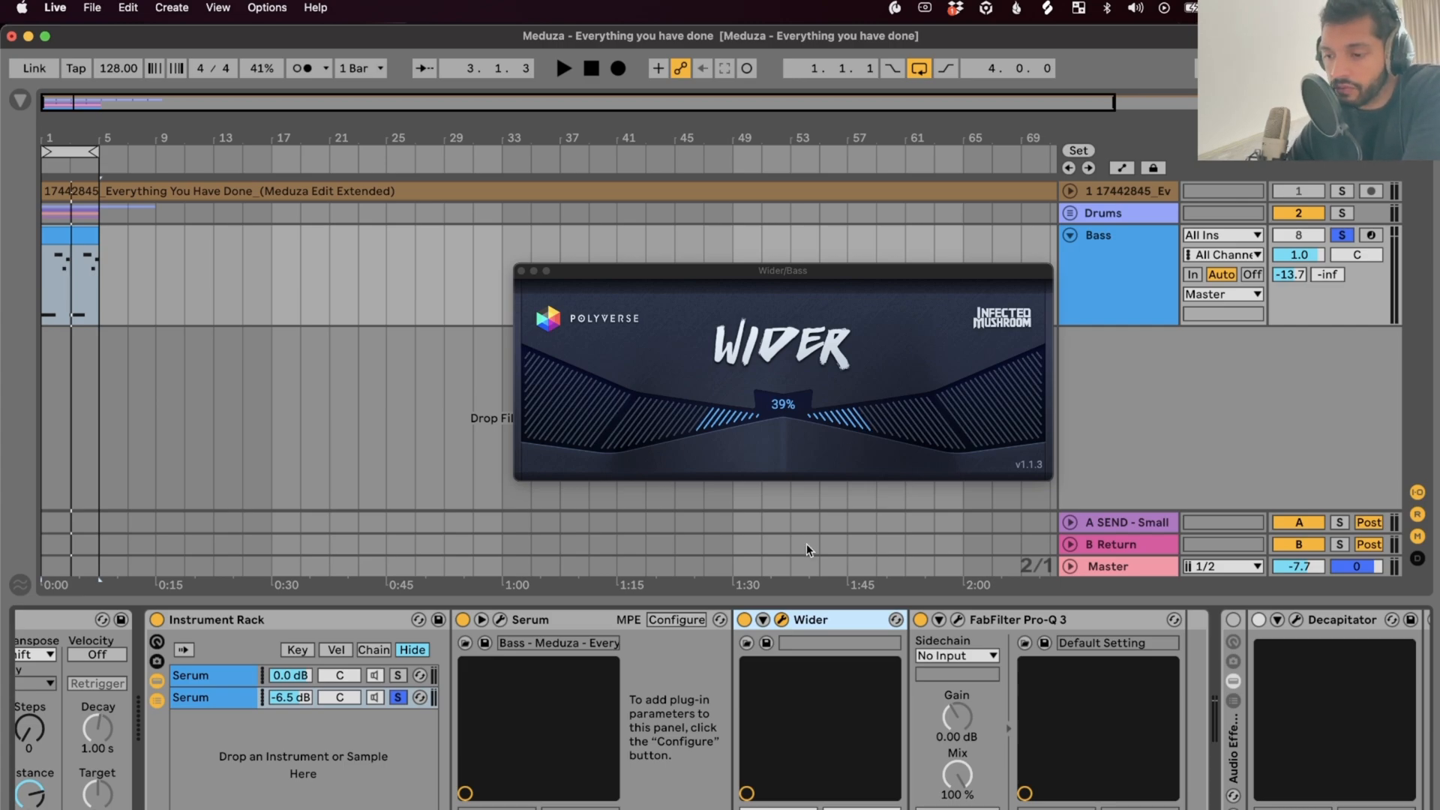
Raise the chain's Pro-Q 3 24 dB/oct low cut to about 195 Hz while playing, then close it
left_click(959, 620)
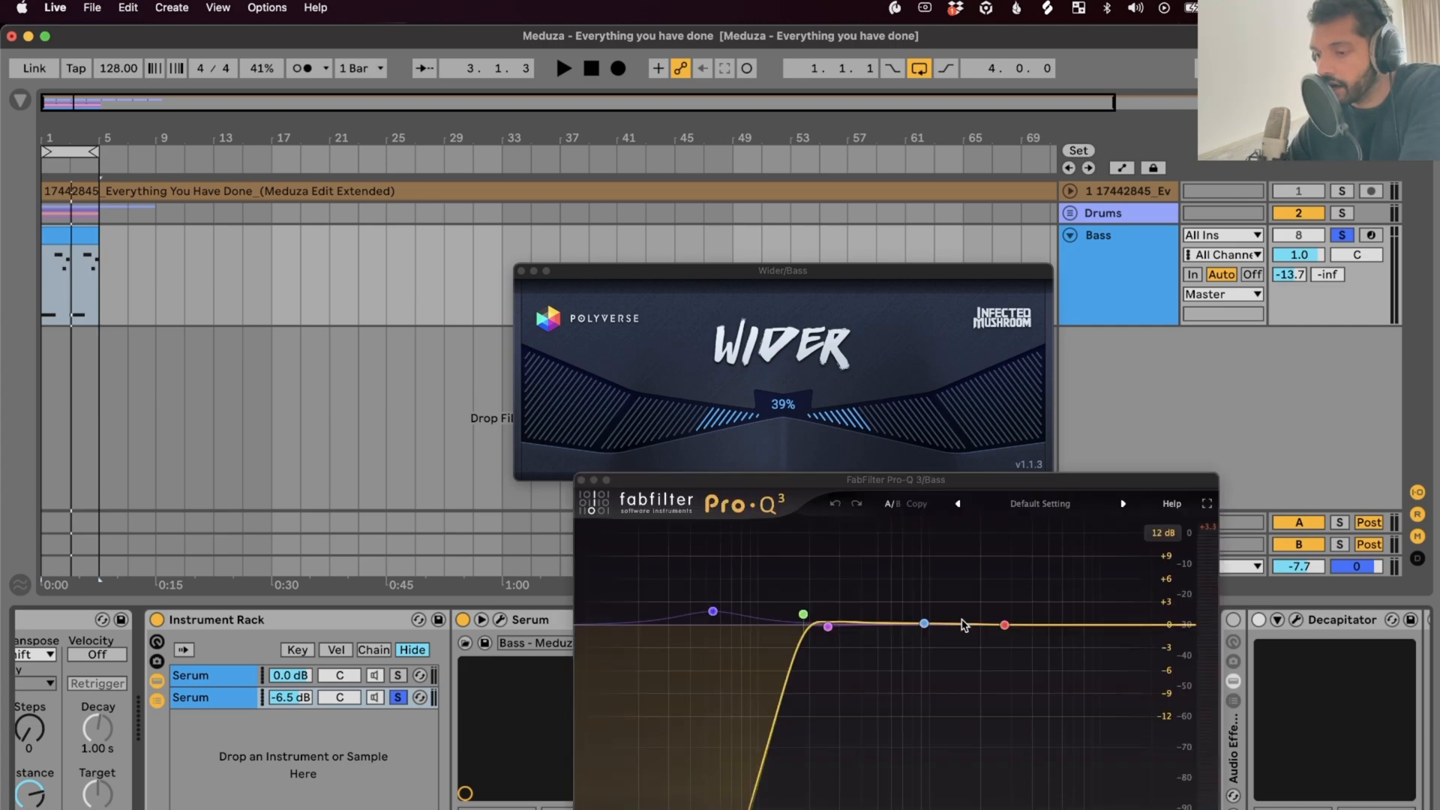
left_click(803, 615)
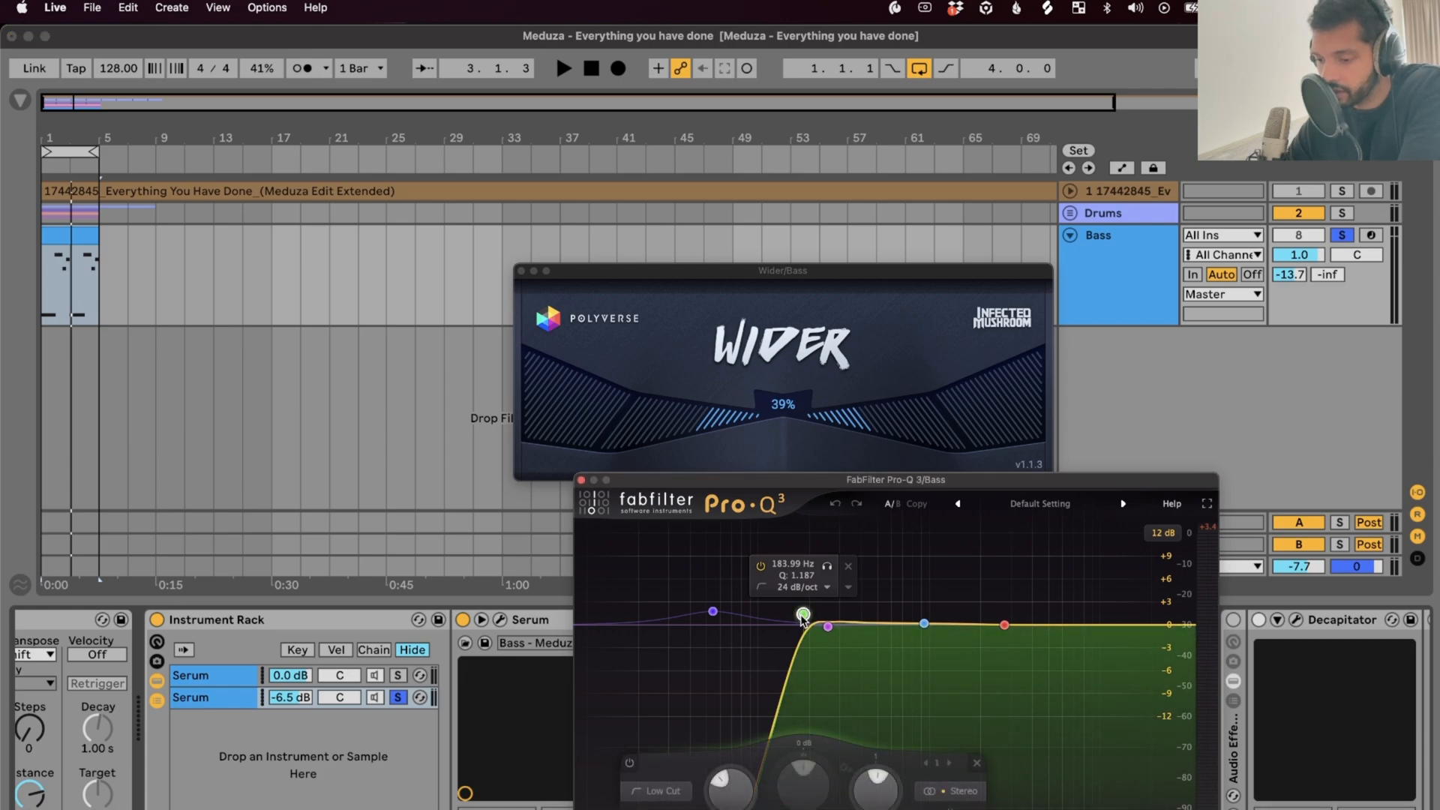
left_click_drag(802, 615, 812, 618)
key("space")
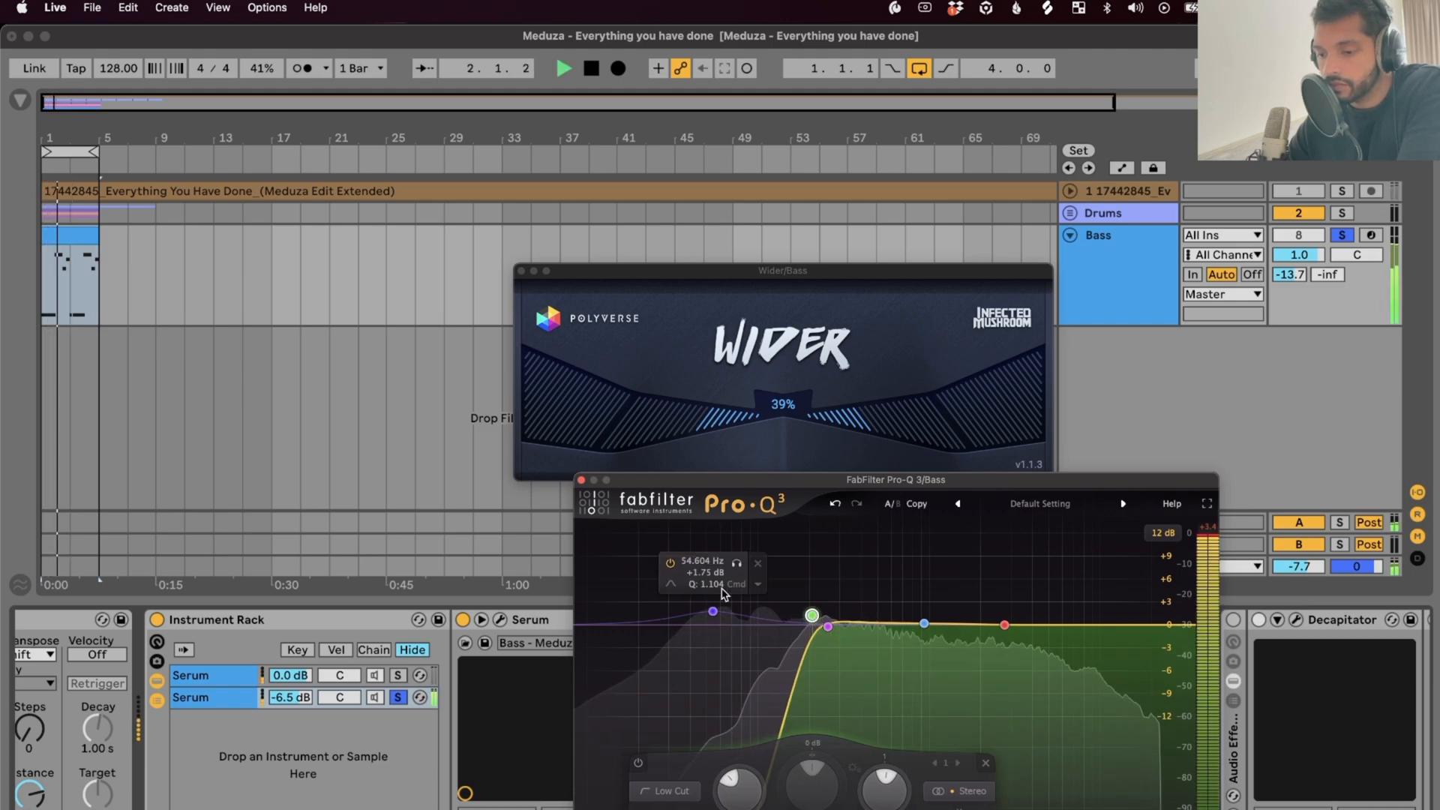
left_click(581, 480)
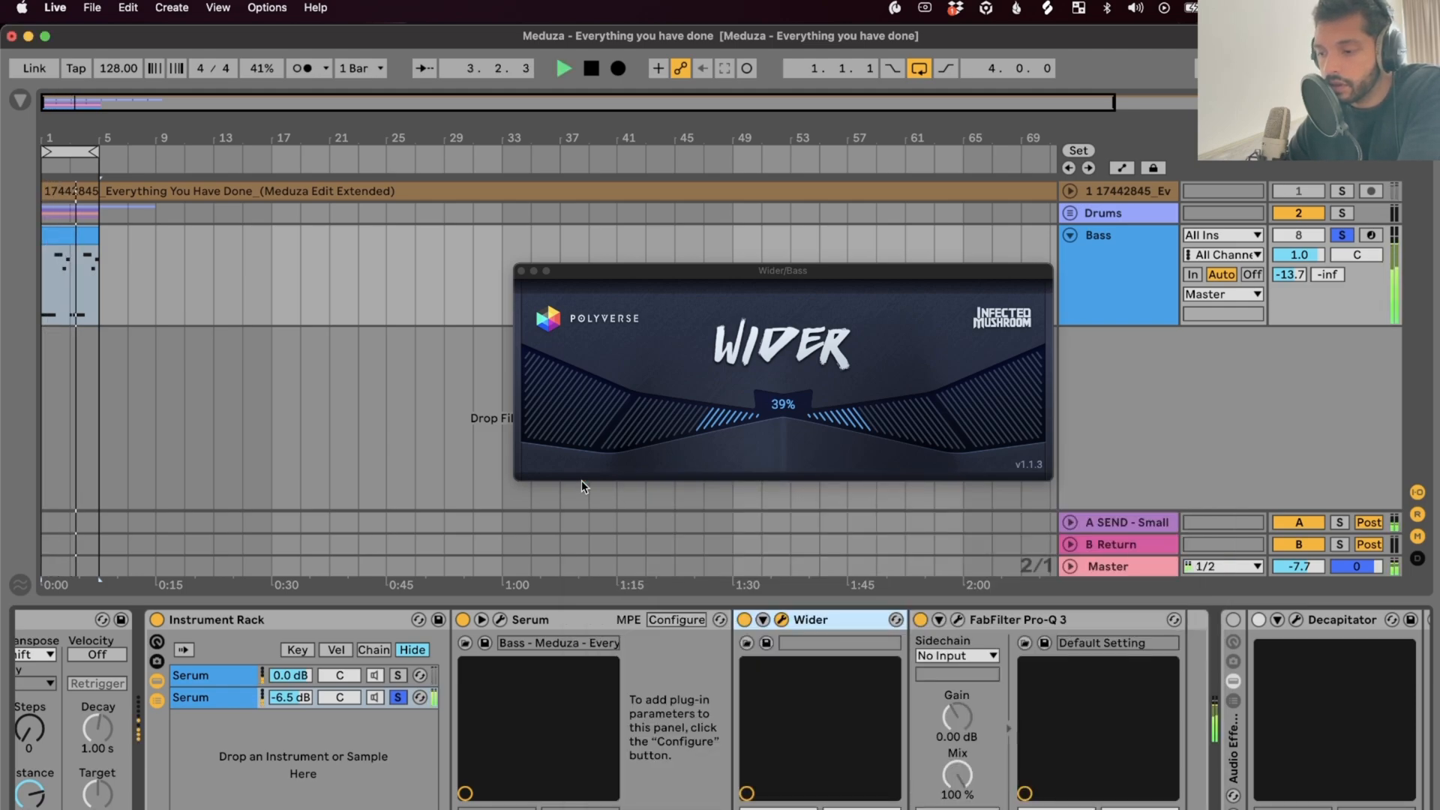
Narrow the Wider stereo width from 39% to about 14%, auditioning the bass loop
left_click(398, 678)
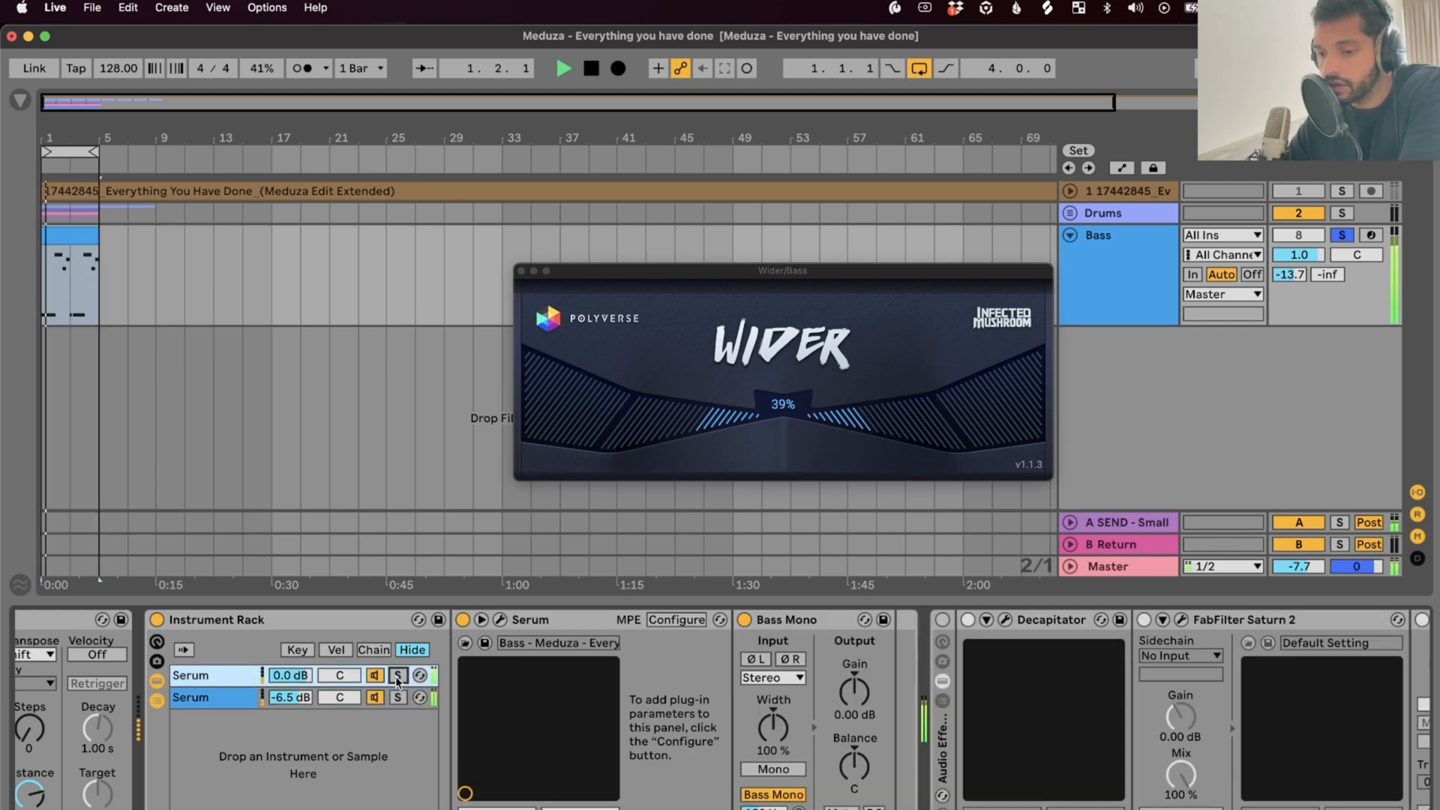
left_click(200, 679)
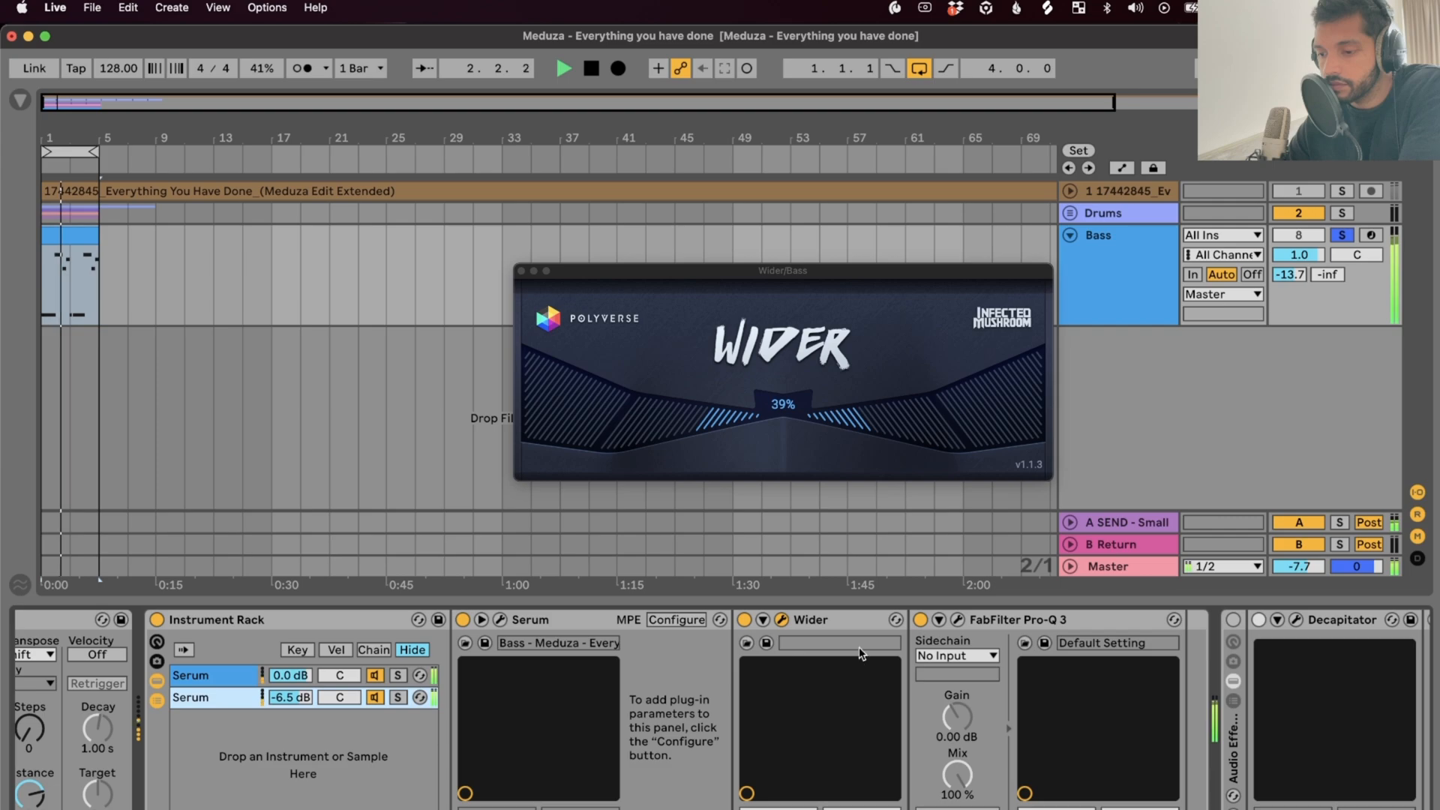
key("space")
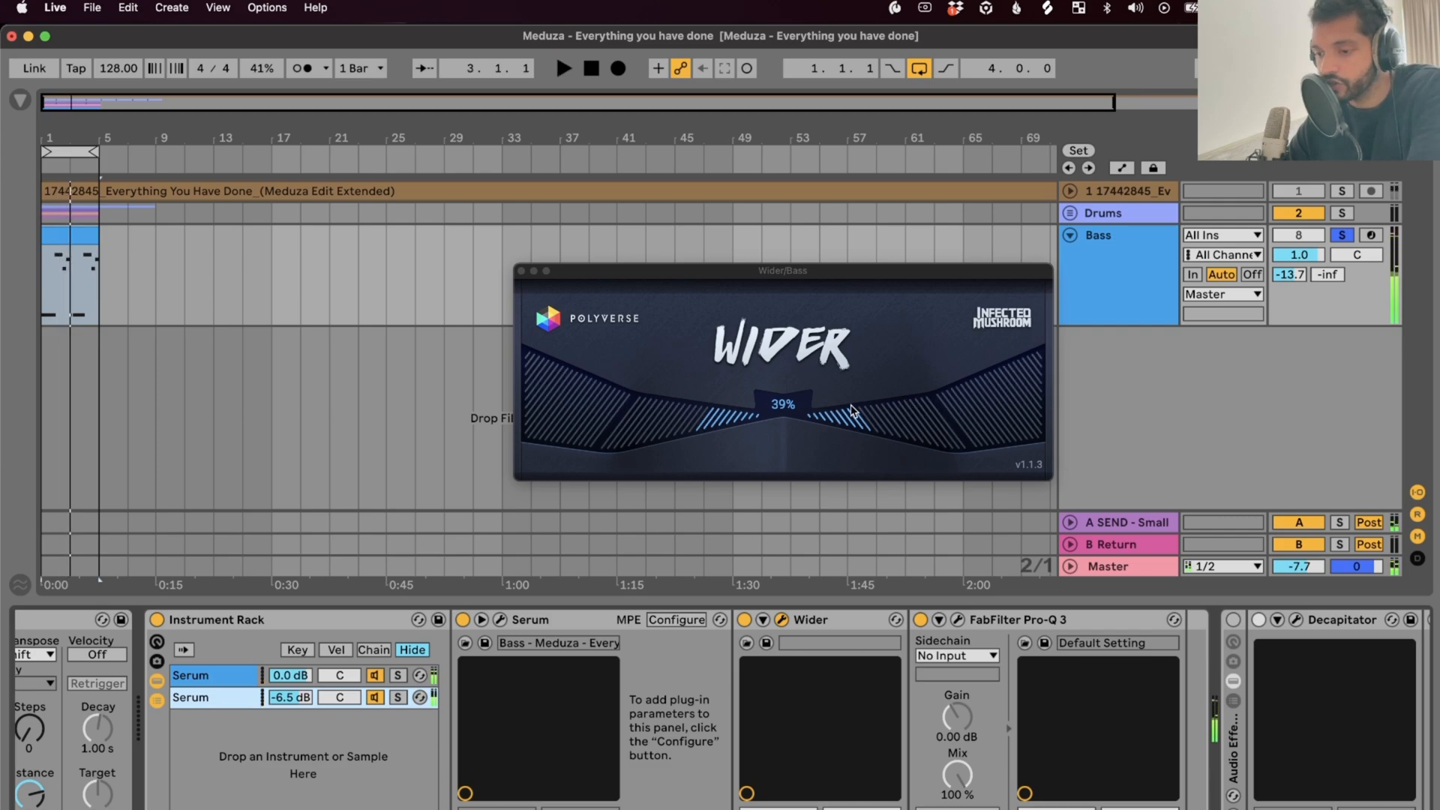
left_click_drag(854, 416, 823, 426)
key("space")
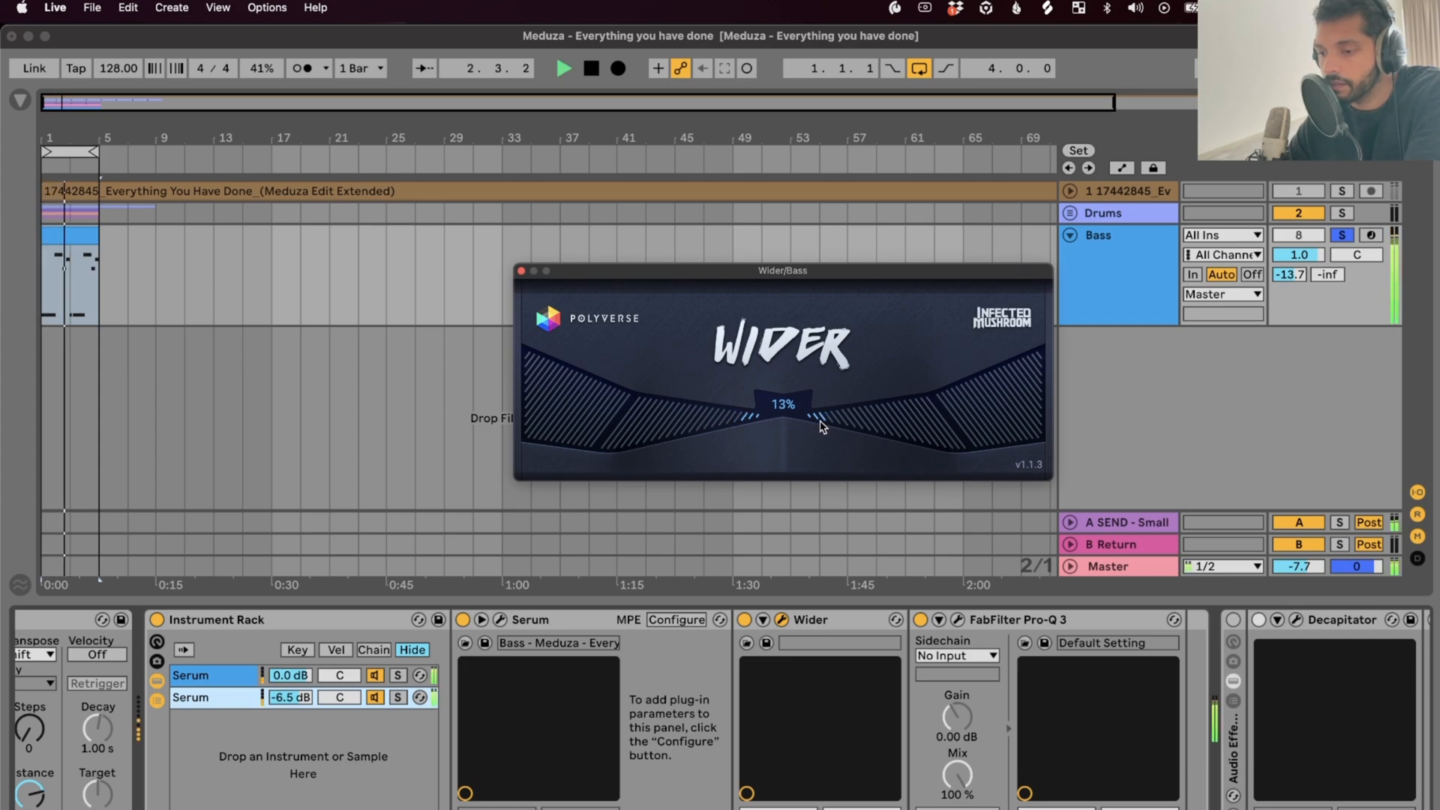
key("space")
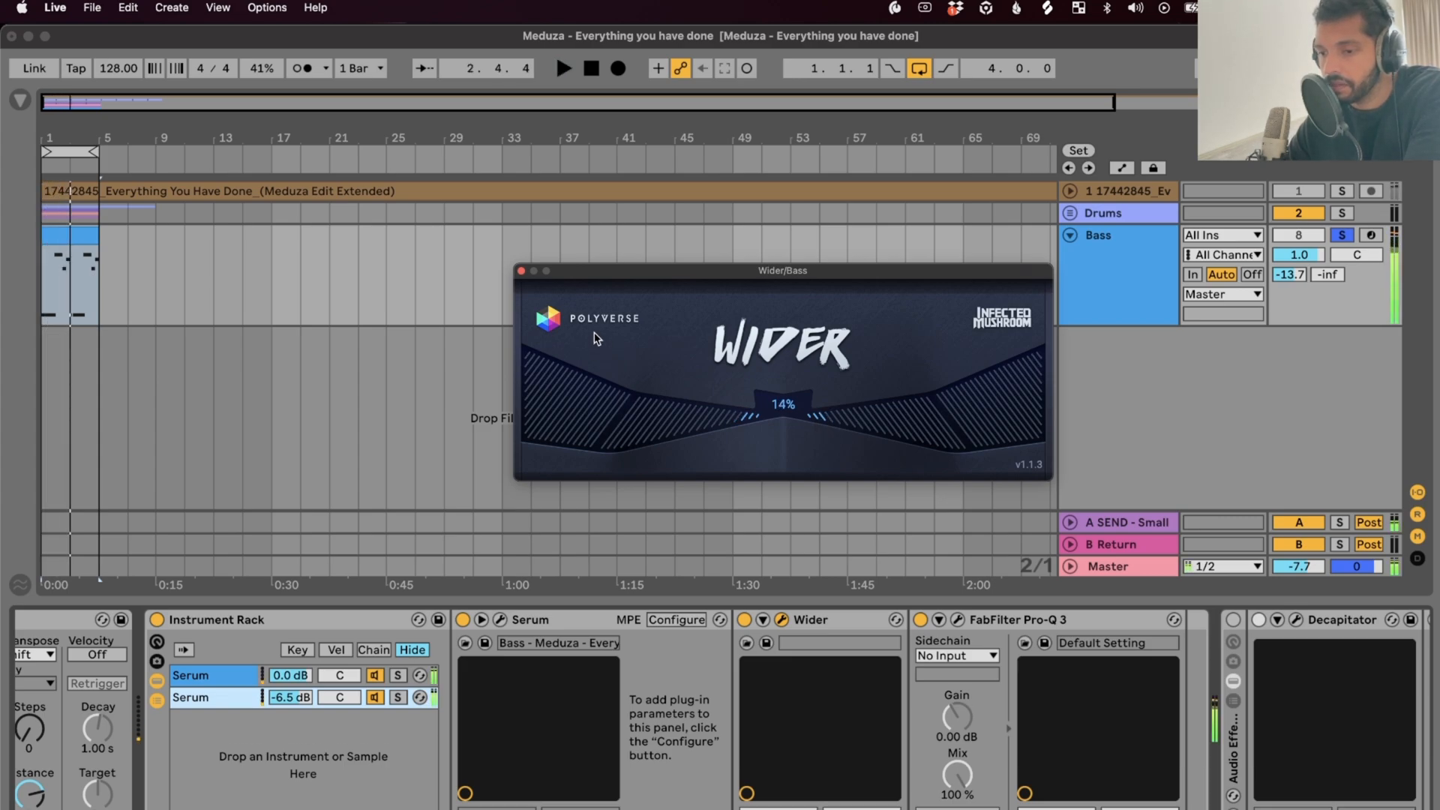
Close Wider, switch on the Audio Effects rack, and bypass Saturn 2 and Drum Buss
left_click(520, 270)
scroll(1146, 778, "right", 10)
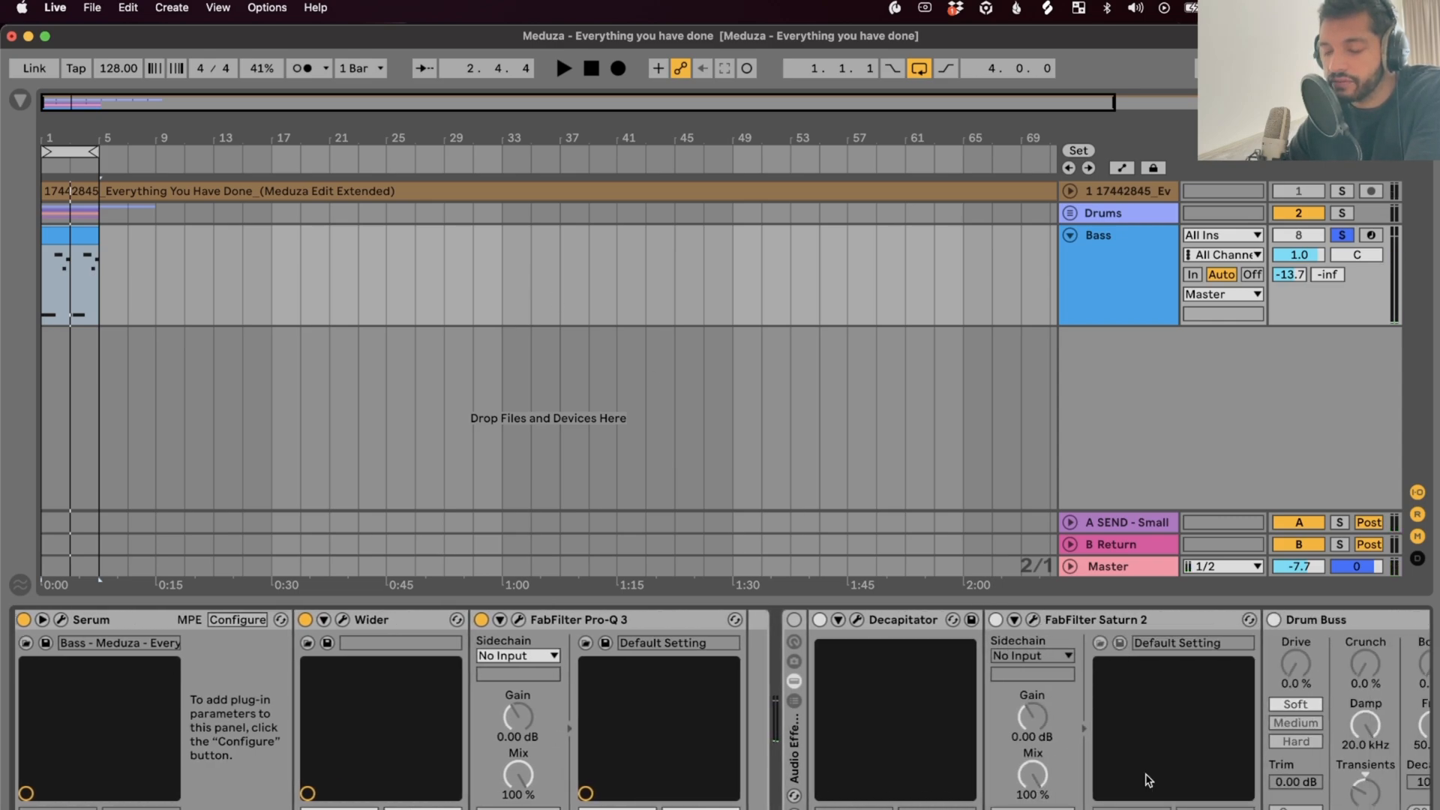
left_click(794, 620)
left_click(997, 620)
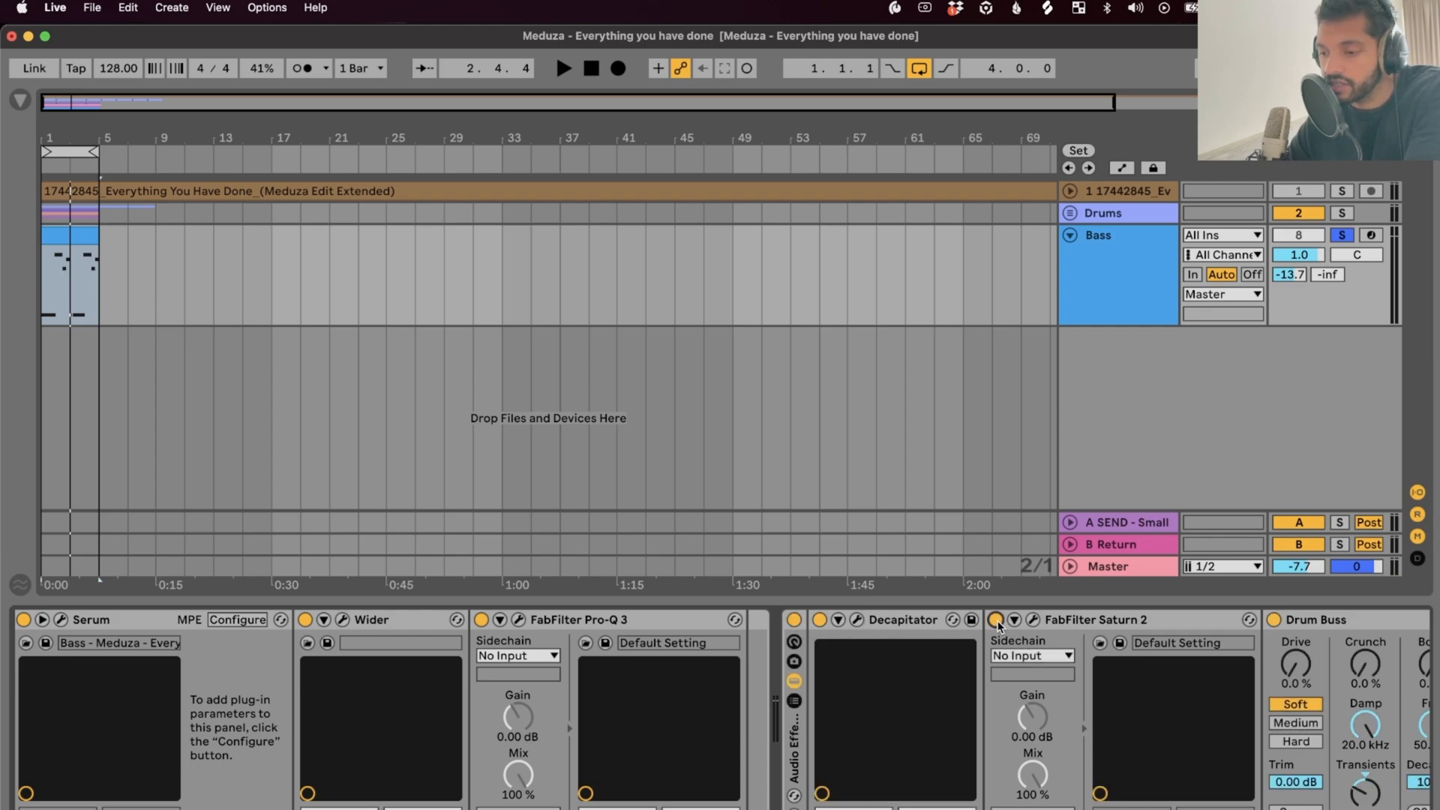
scroll(1052, 614, "right", 10)
left_click(862, 620)
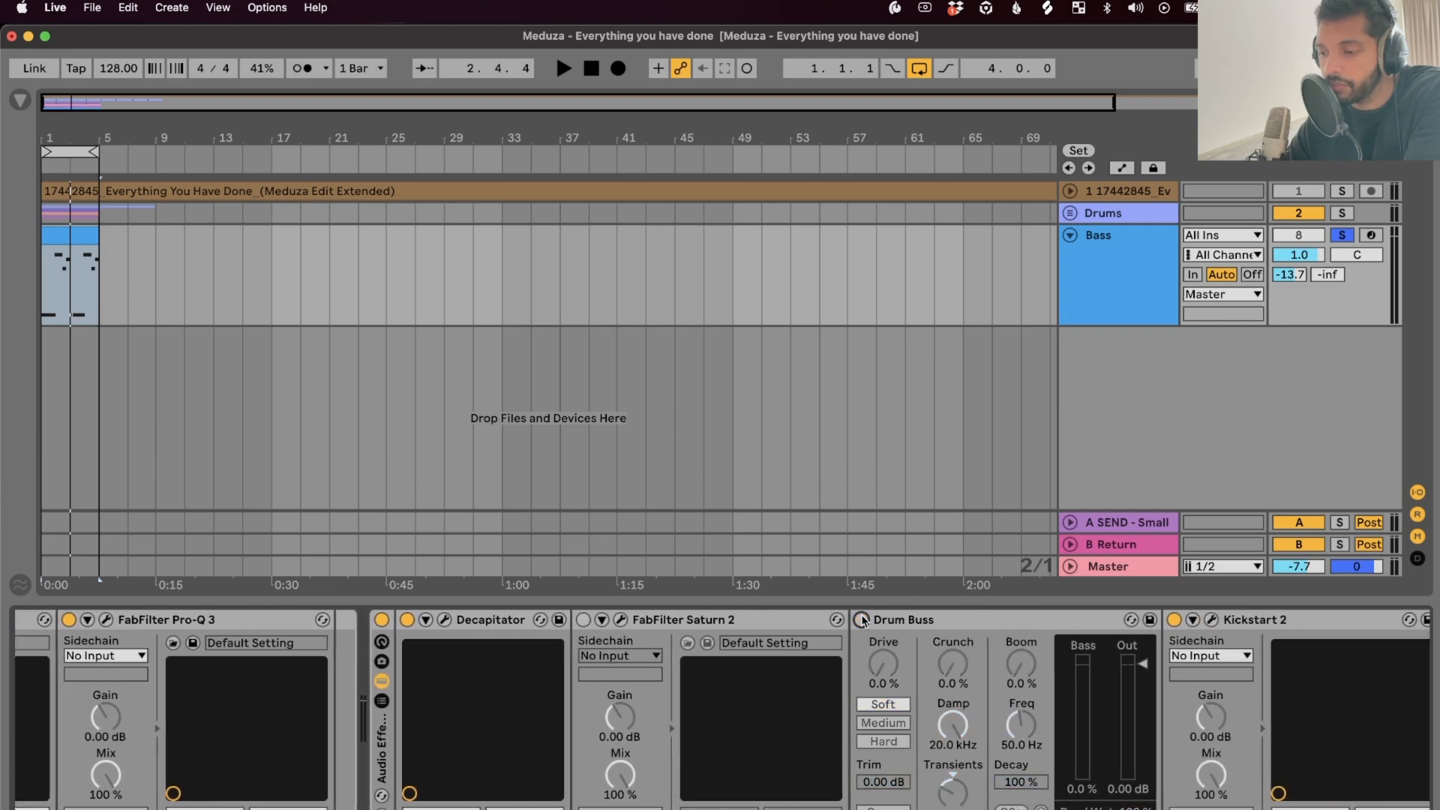
Bypass Kickstart 2 and the later Pro-Q 3, then bring up the Decapitator window
left_click(1174, 627)
left_click(1174, 627)
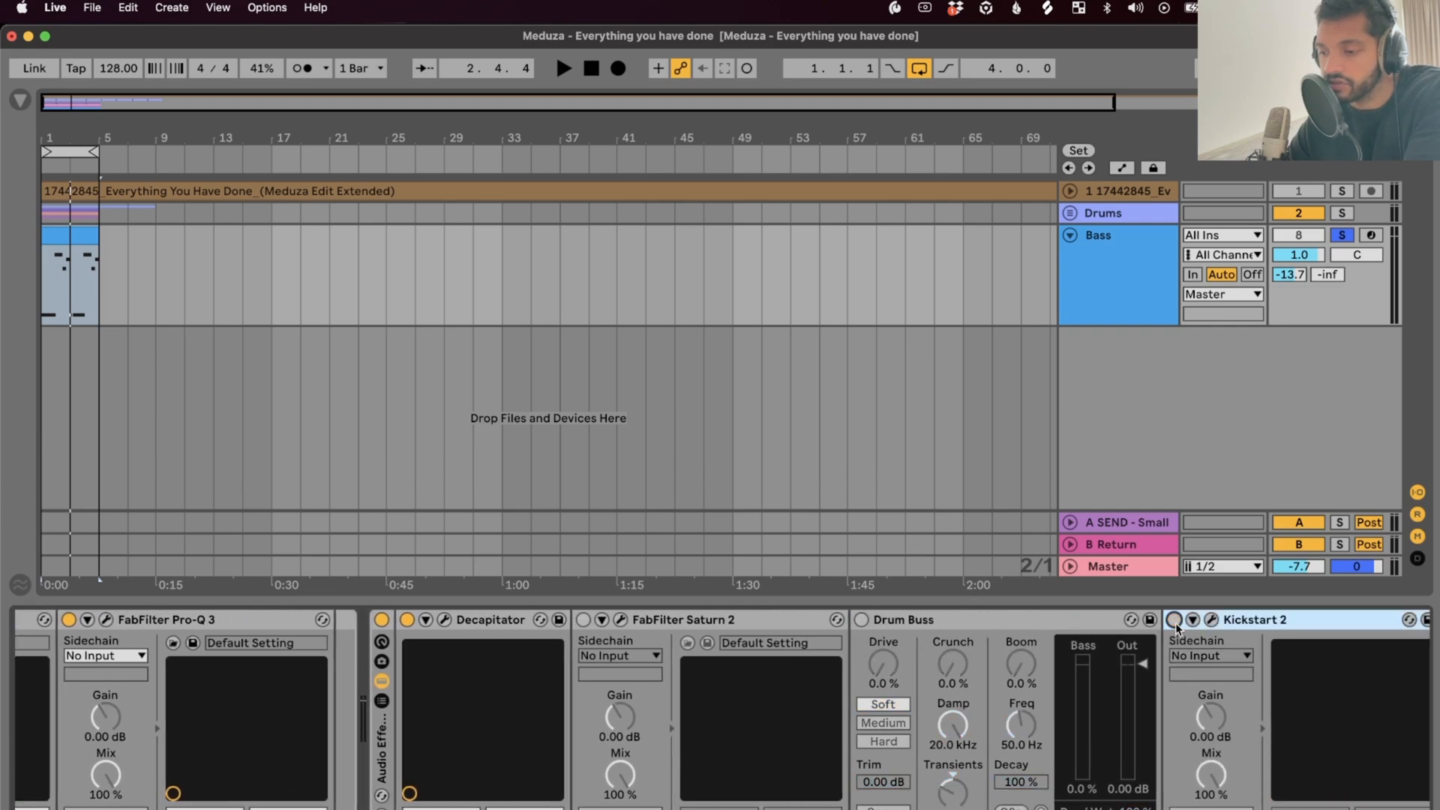
scroll(1175, 624, "right", 10)
left_click(1013, 619)
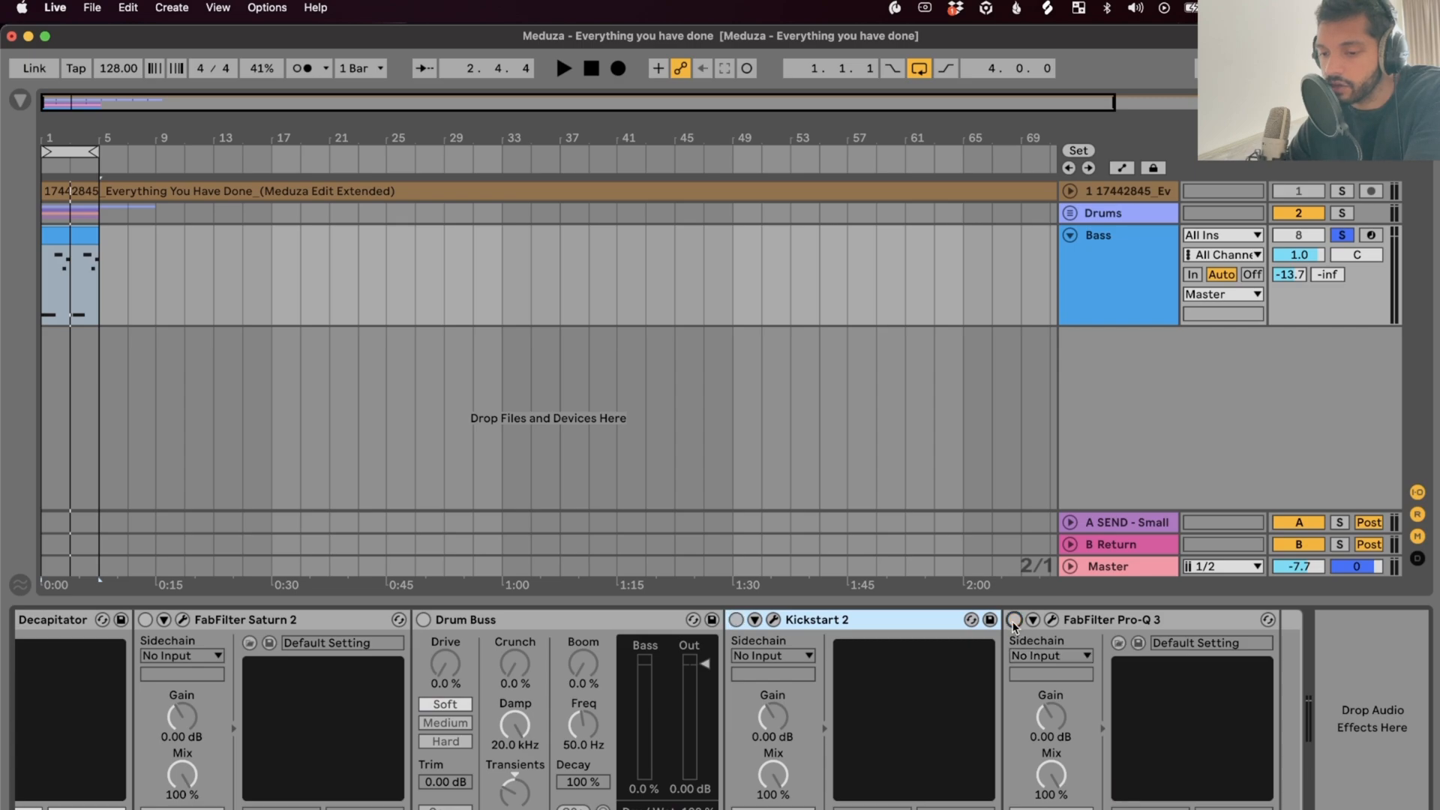
scroll(793, 675, "left", 15)
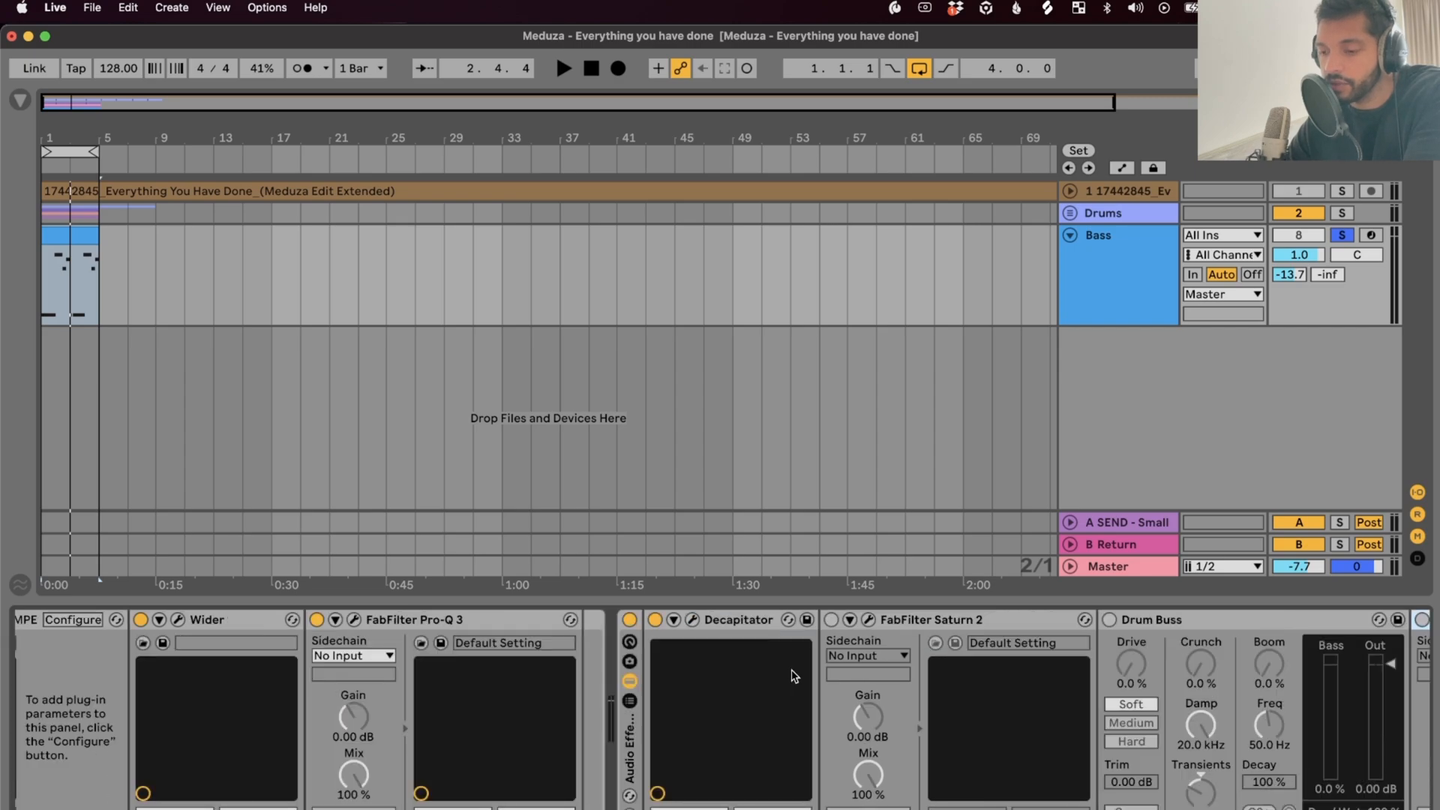
left_click(693, 619)
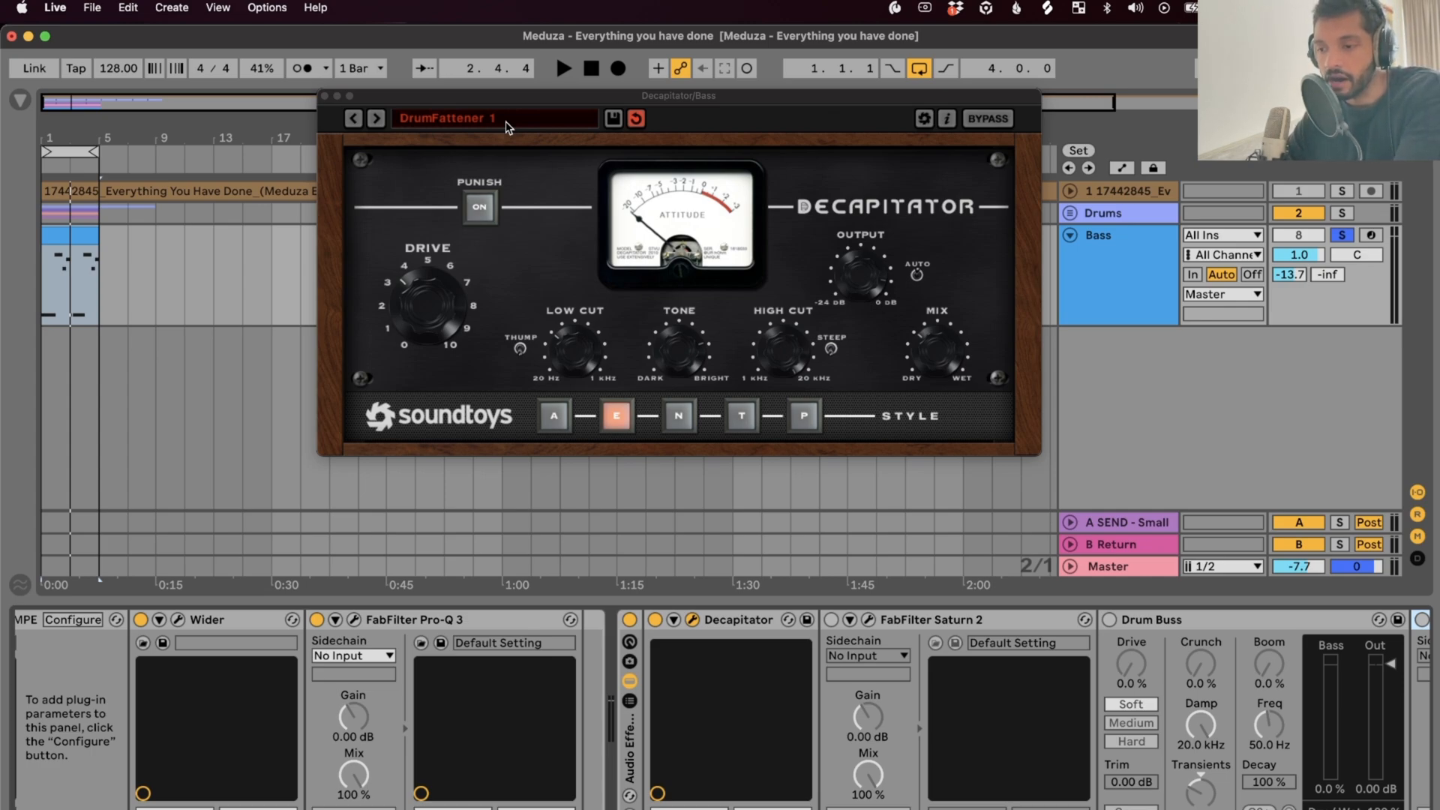
Audition the Decapitator's DrumFattener 1 distortion (Punish on, style E) over two playbacks
left_click(765, 125)
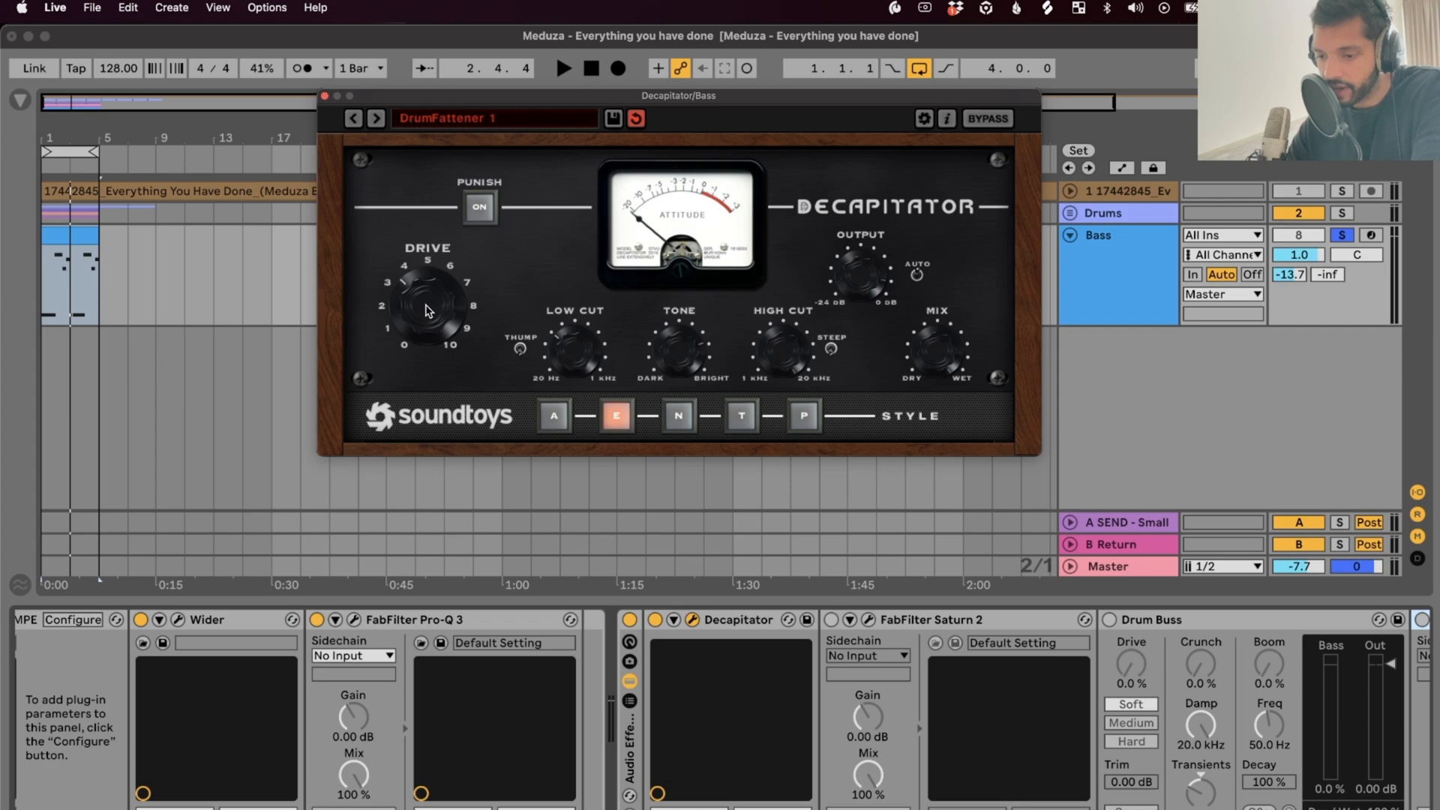
key("space")
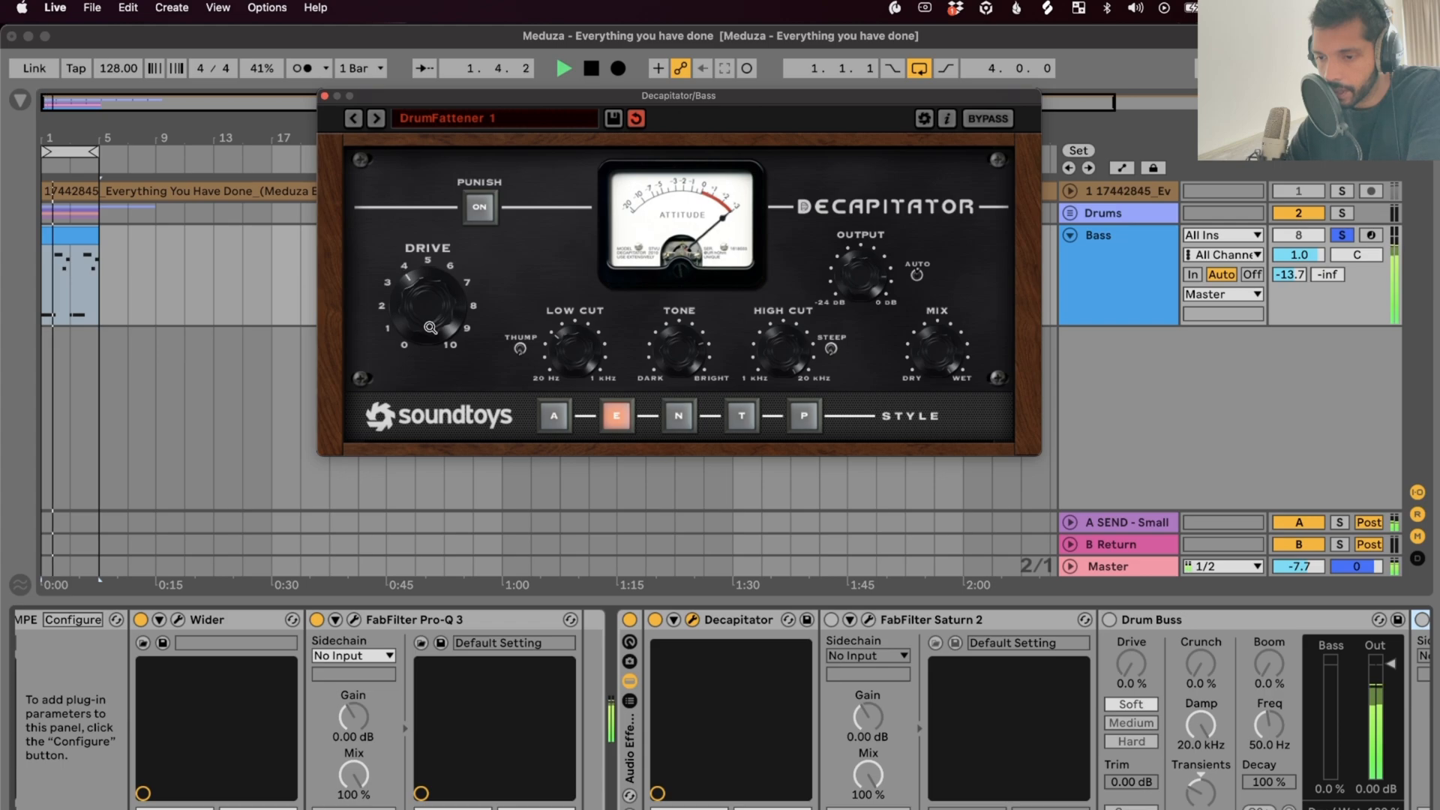
key("space")
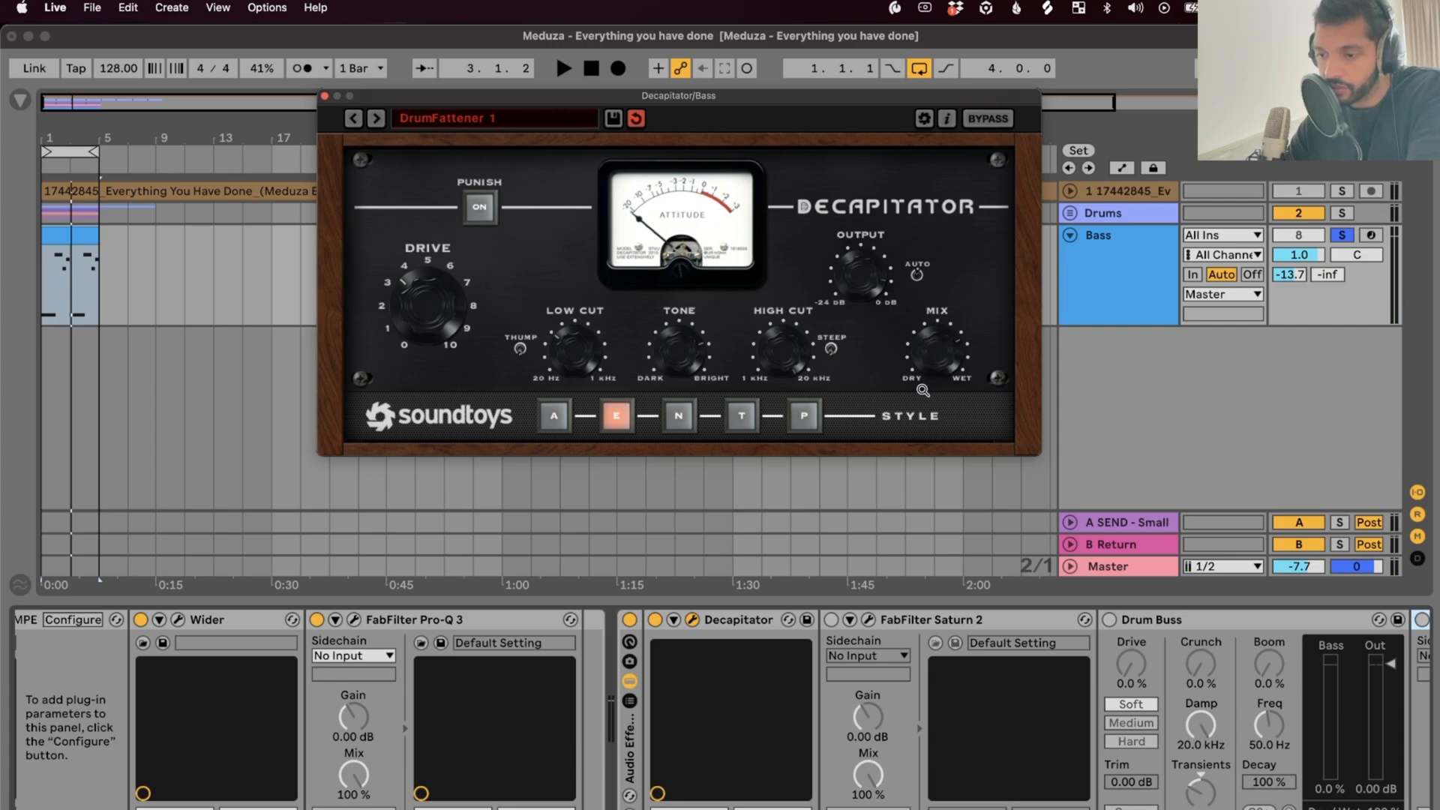
key("space")
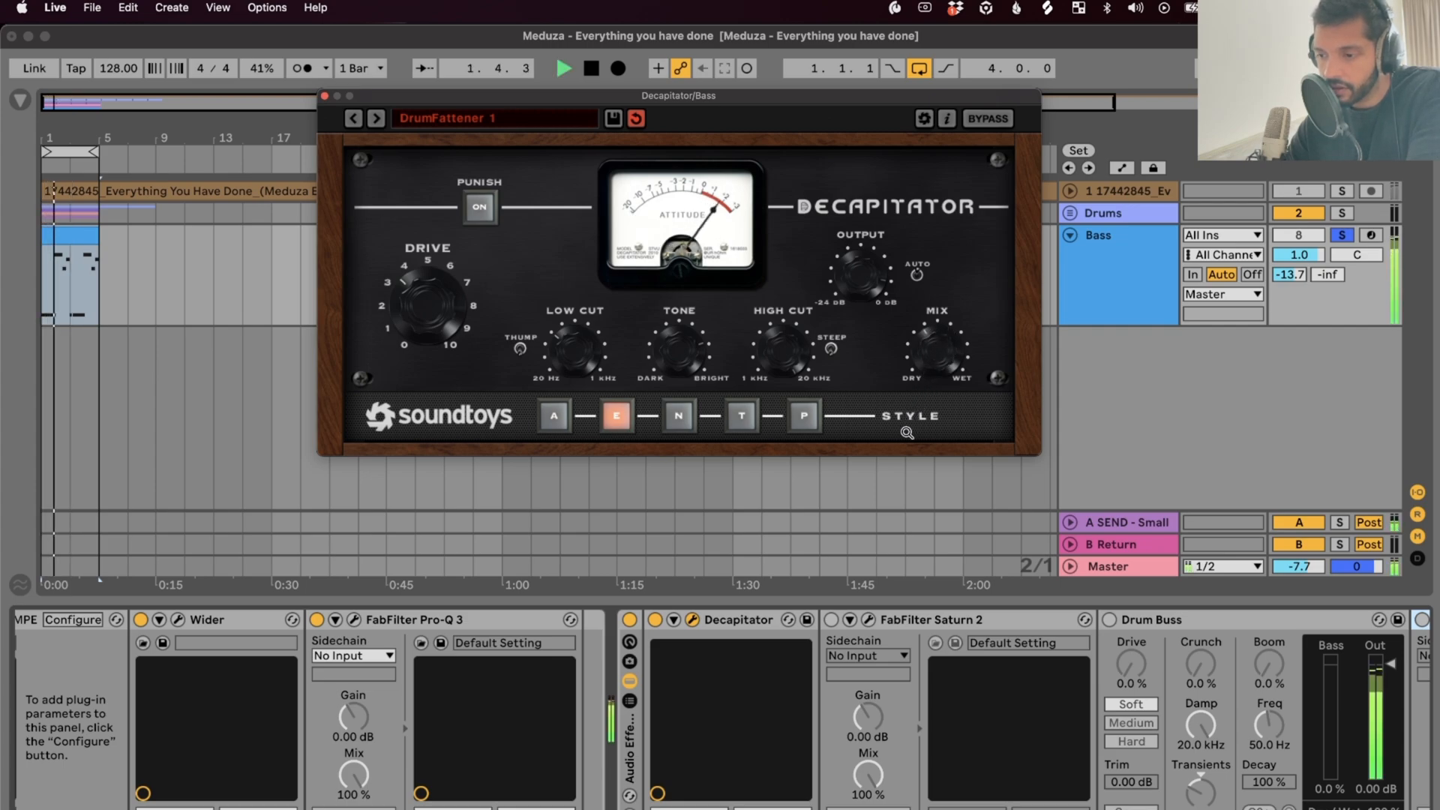
key("space")
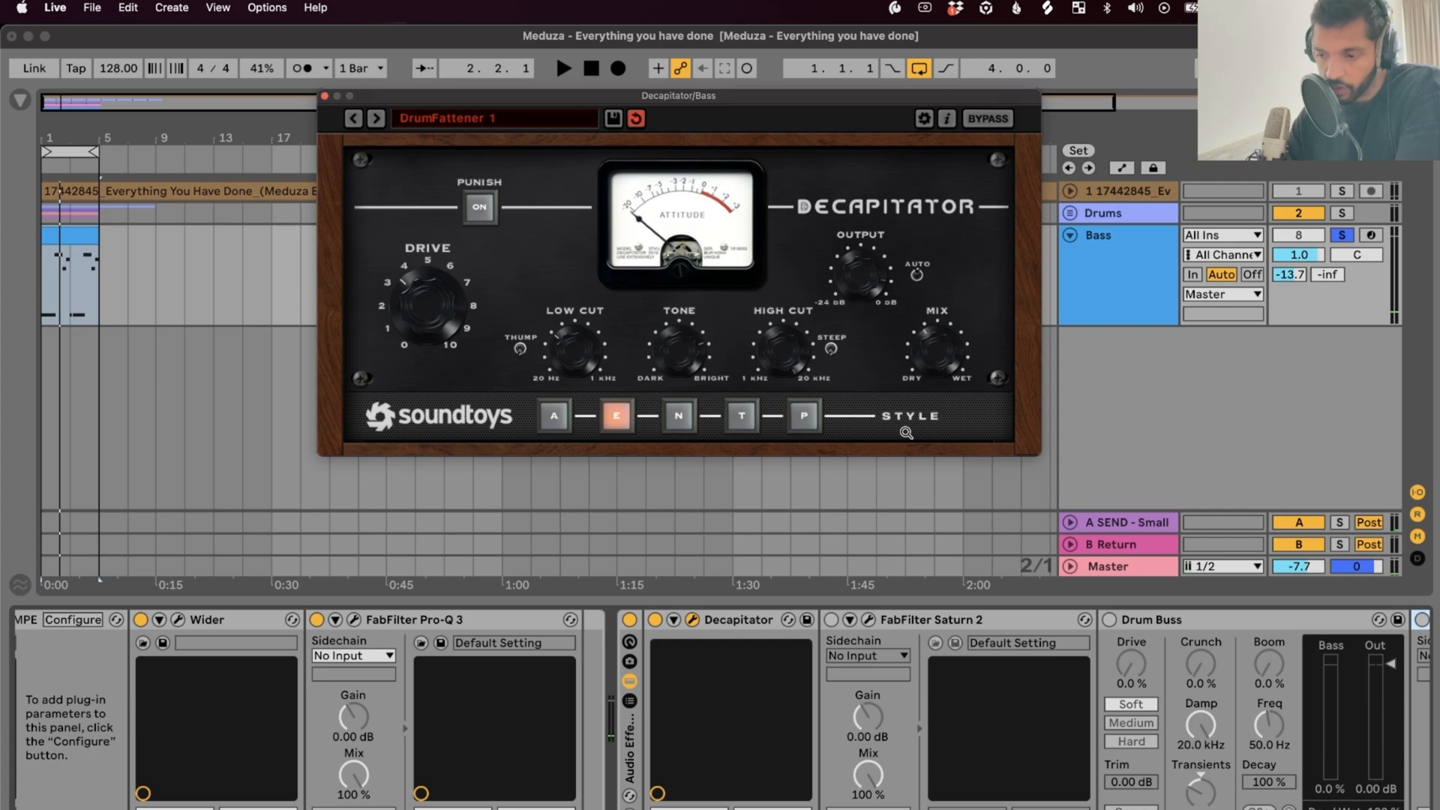
Re-enable Saturn 2, bring up its editor, and audition the saturation
left_click(831, 620)
left_click(868, 619)
key("space")
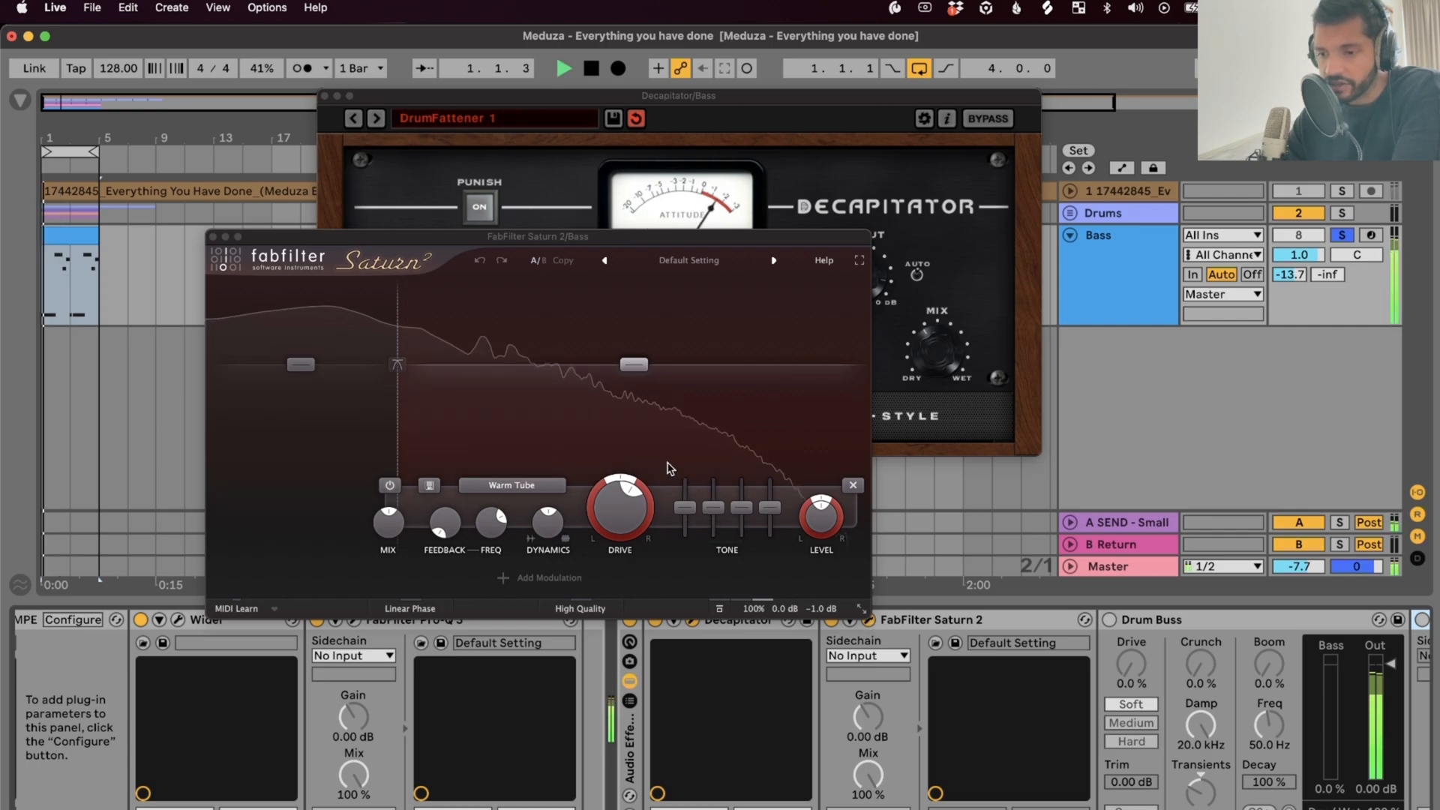
key("space")
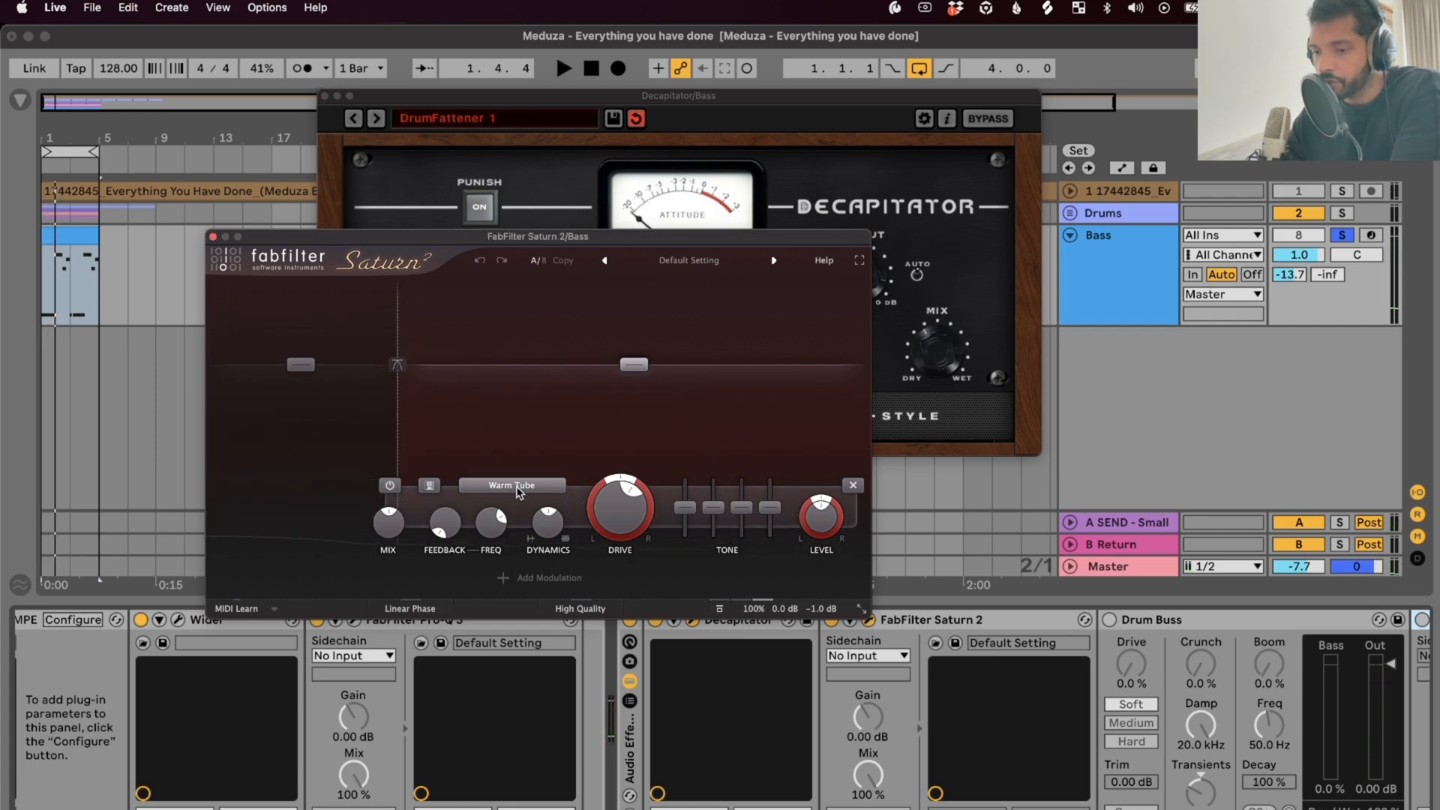
Inspect Saturn's low band, then select the high Warm Tube band
mouse_move(394, 398)
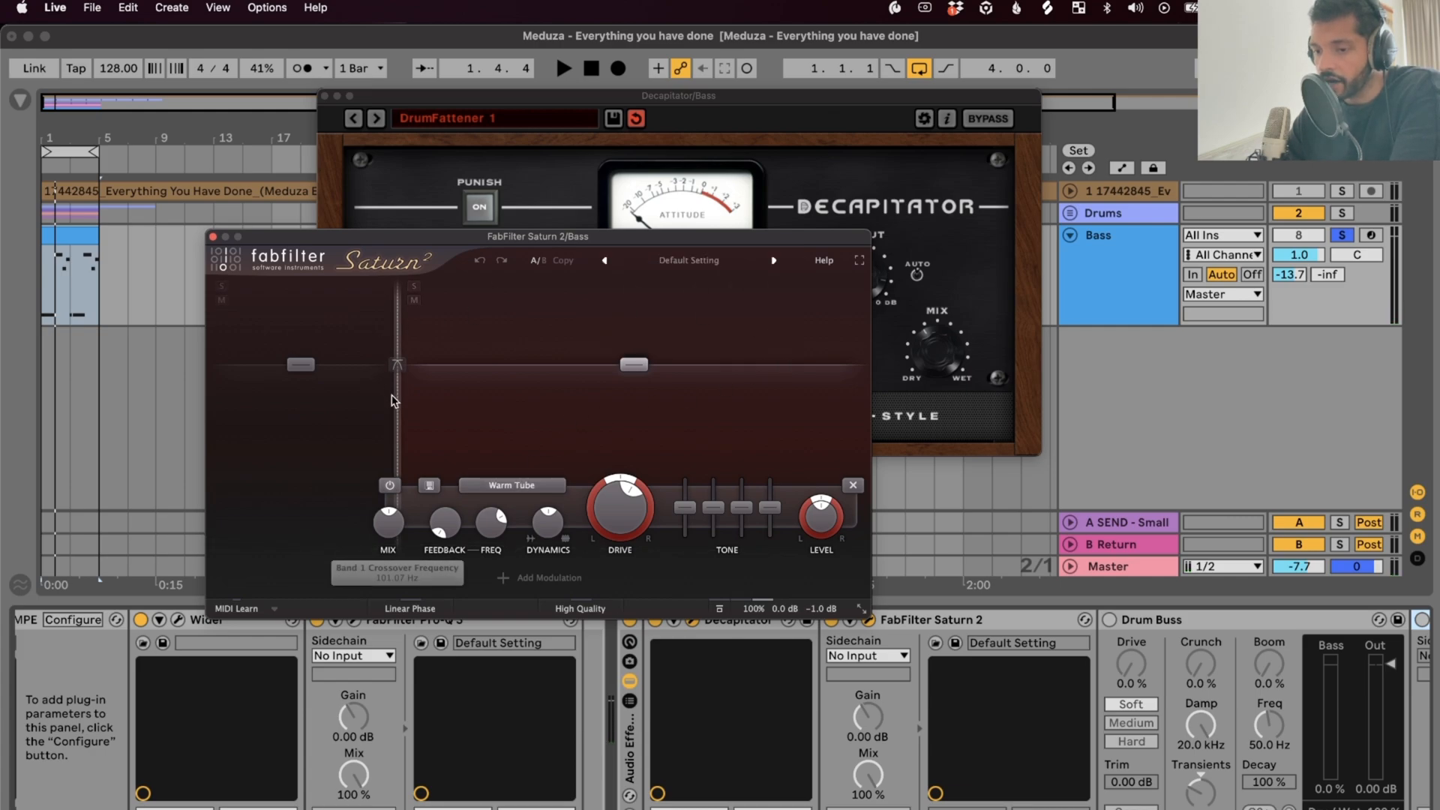
left_click(315, 399)
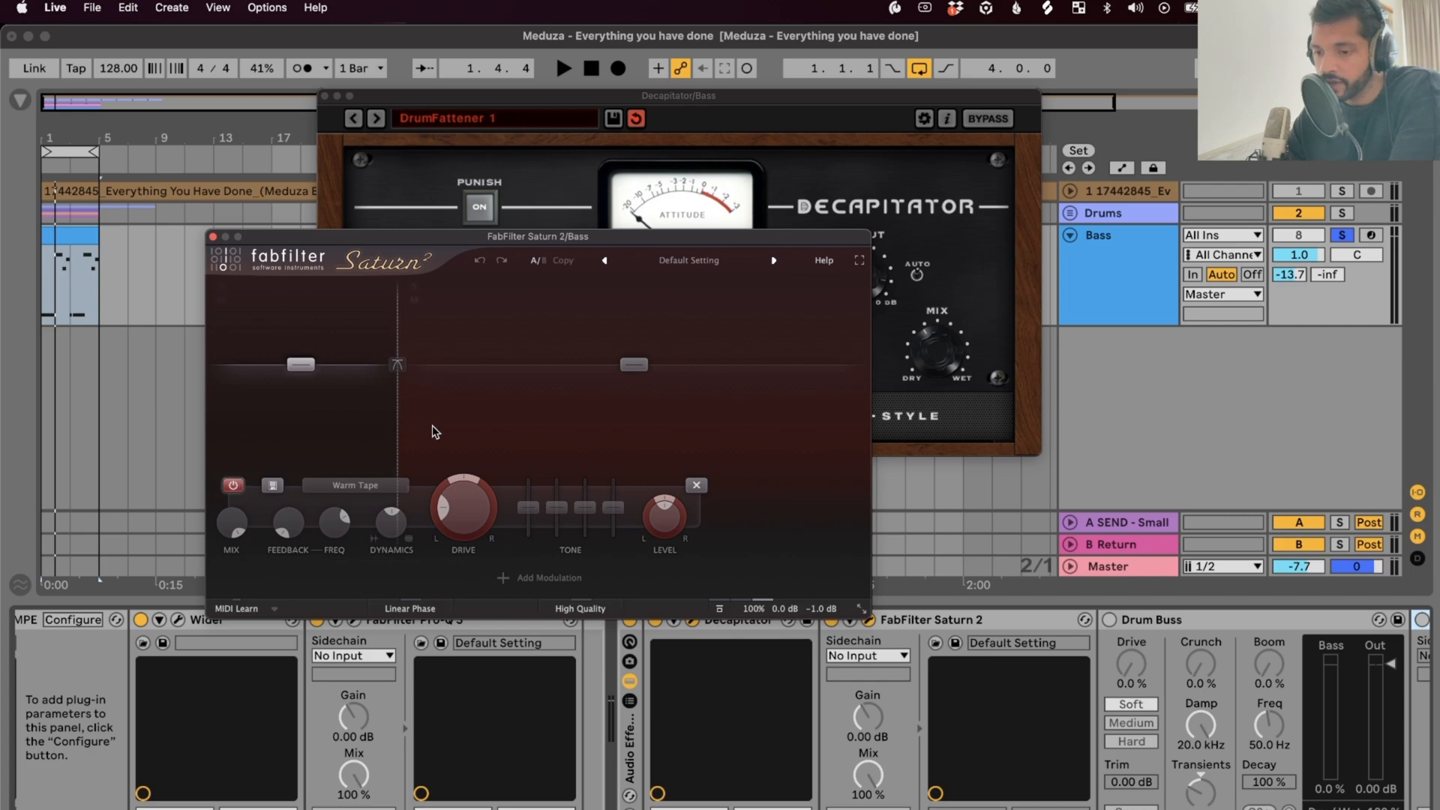
left_click(504, 420)
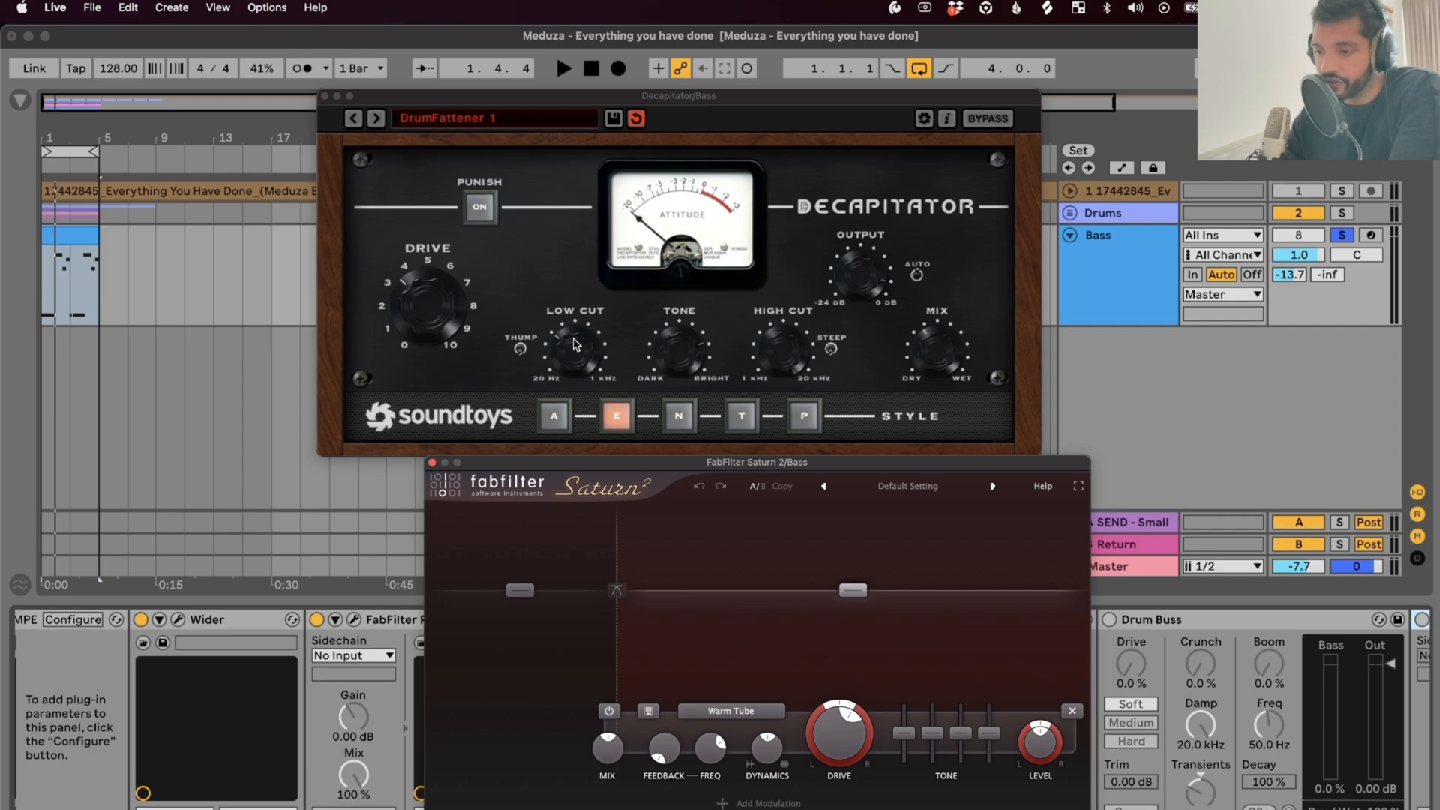
Drive the bass through Saturn 2 at about 97.6% and blend the Band 2 mix to roughly 50%
left_click(325, 98)
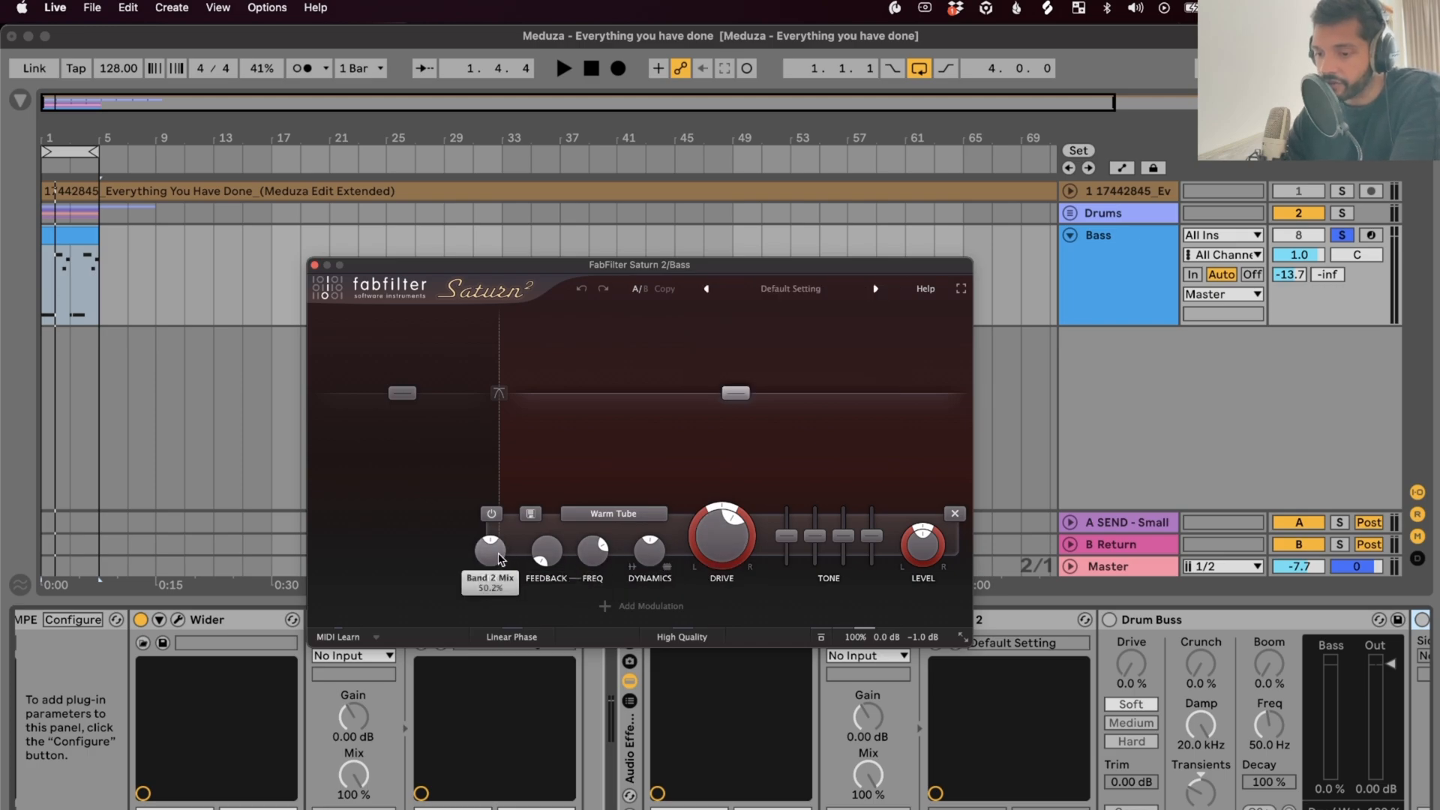
mouse_move(501, 556)
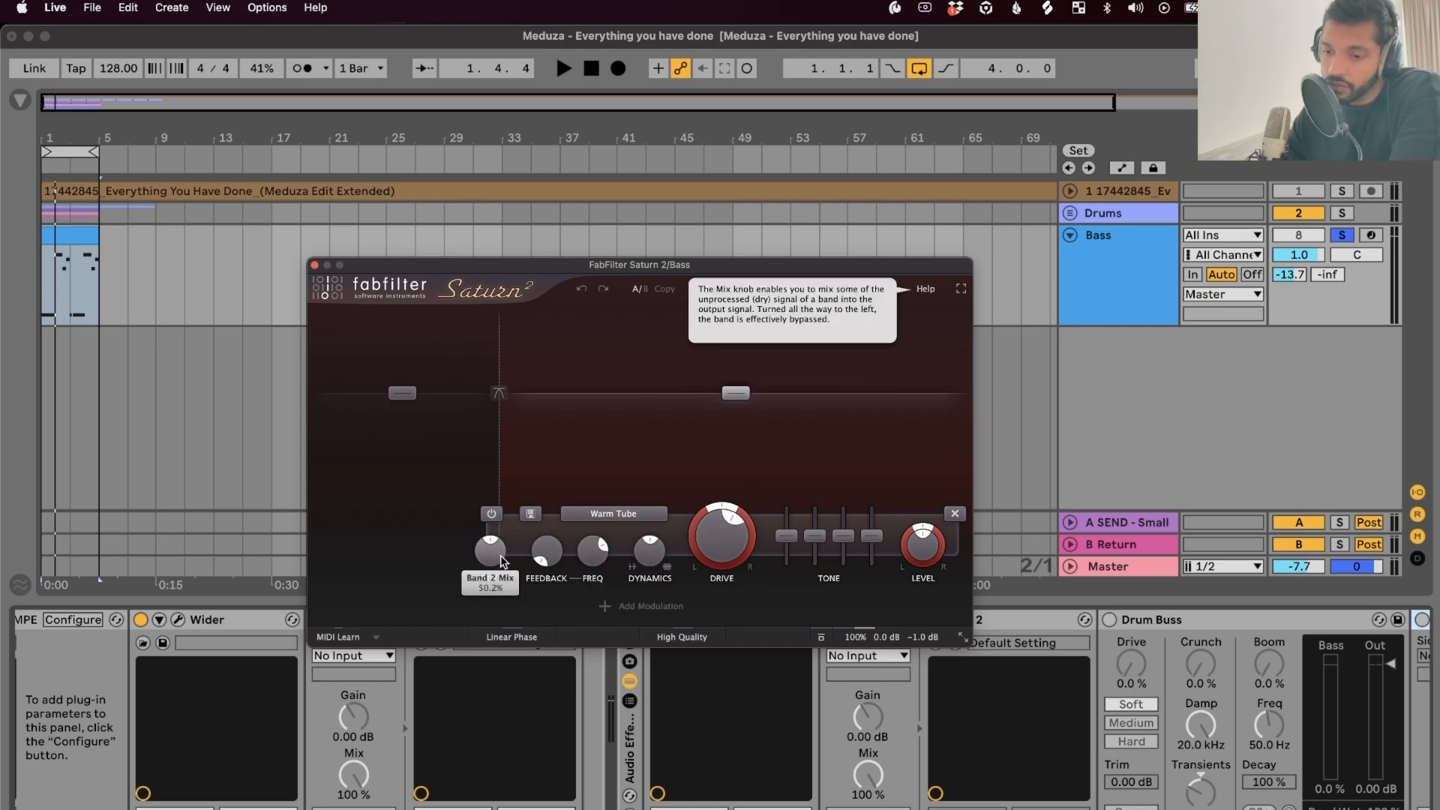
key("space")
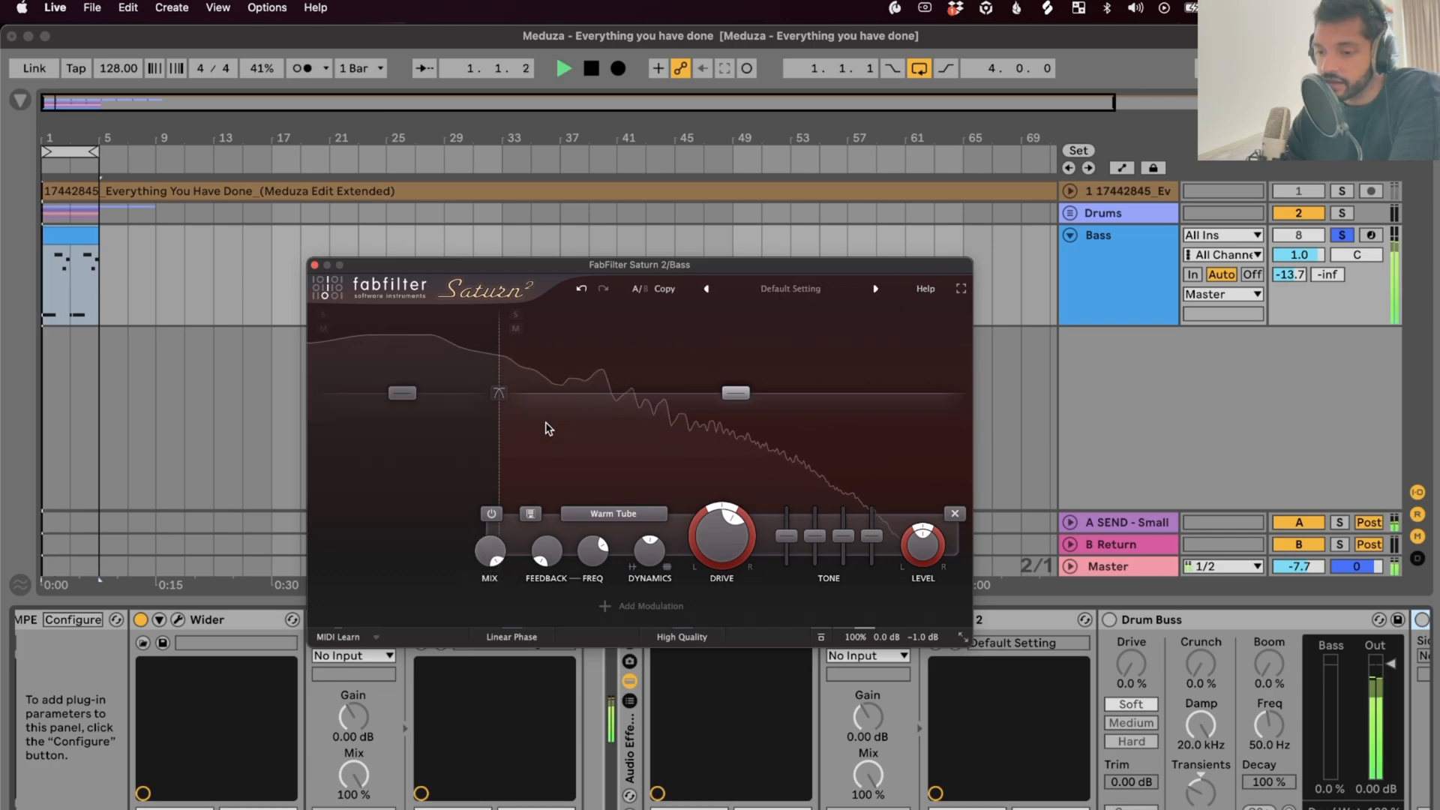
left_click_drag(722, 534, 698, 638)
left_click_drag(490, 551, 493, 685)
left_click(494, 686)
left_click(501, 564)
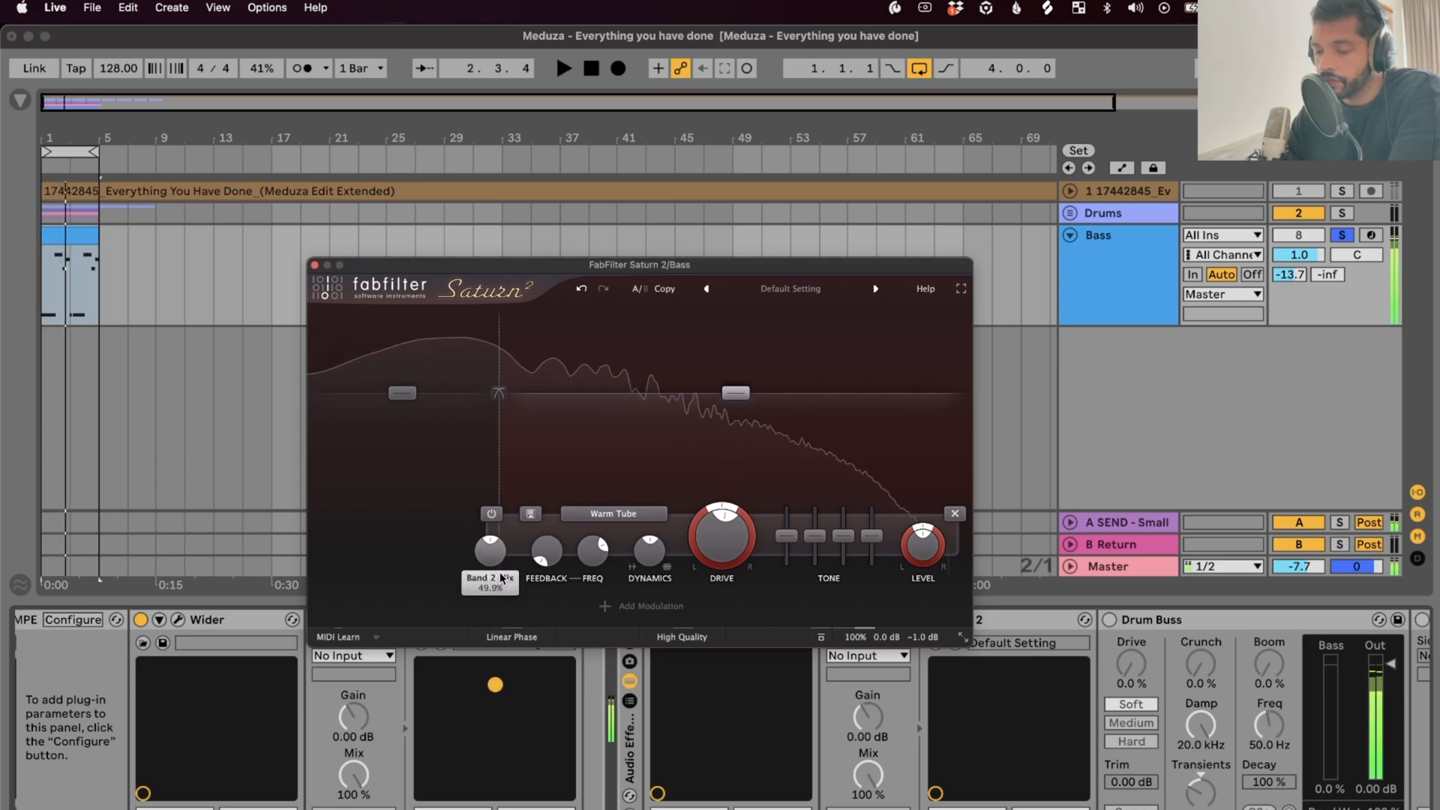
key("space")
left_click_drag(515, 264, 453, 200)
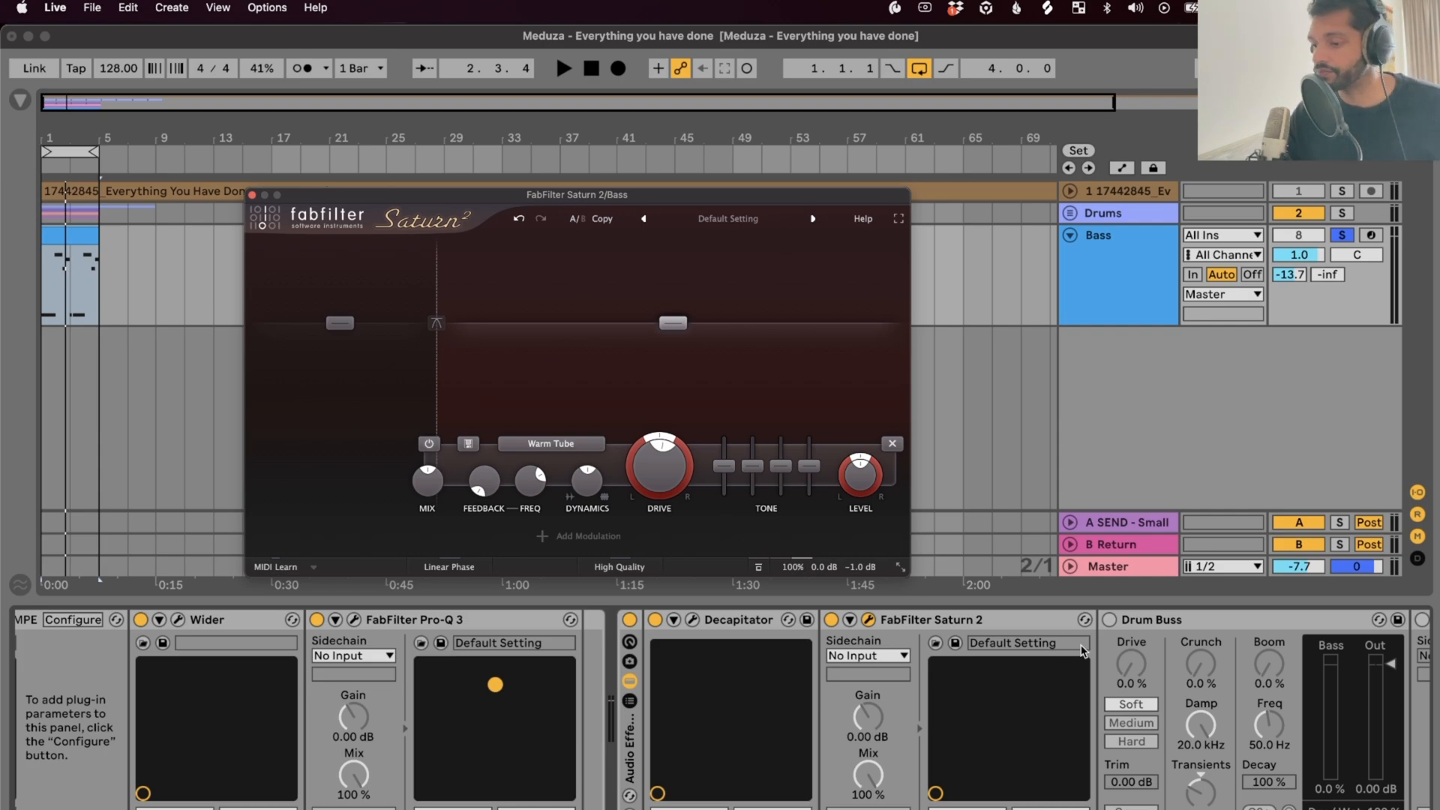
Compare the bass with Drum Buss bypassed and active, leaving Drum Buss switched on
left_click(1150, 630)
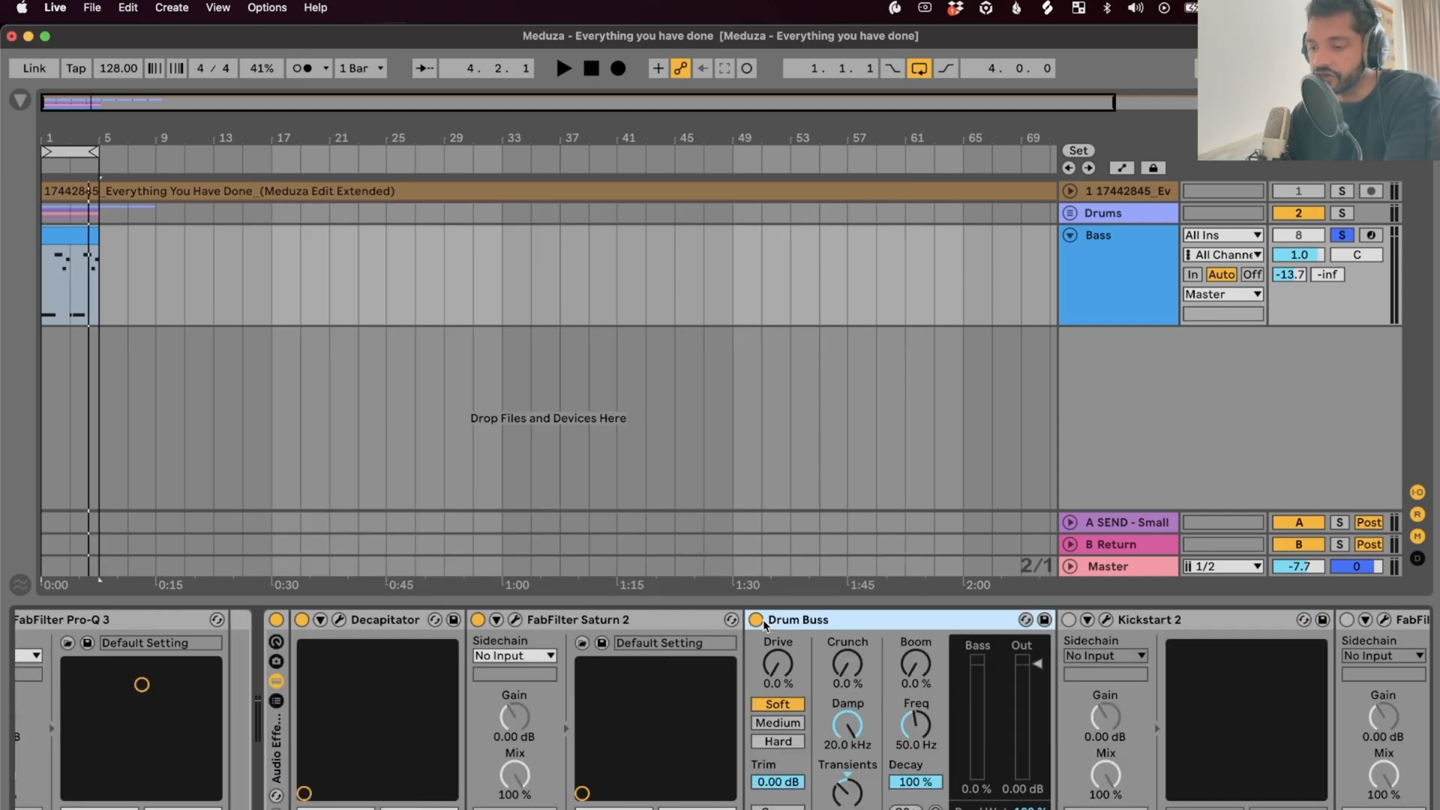
left_click(855, 794)
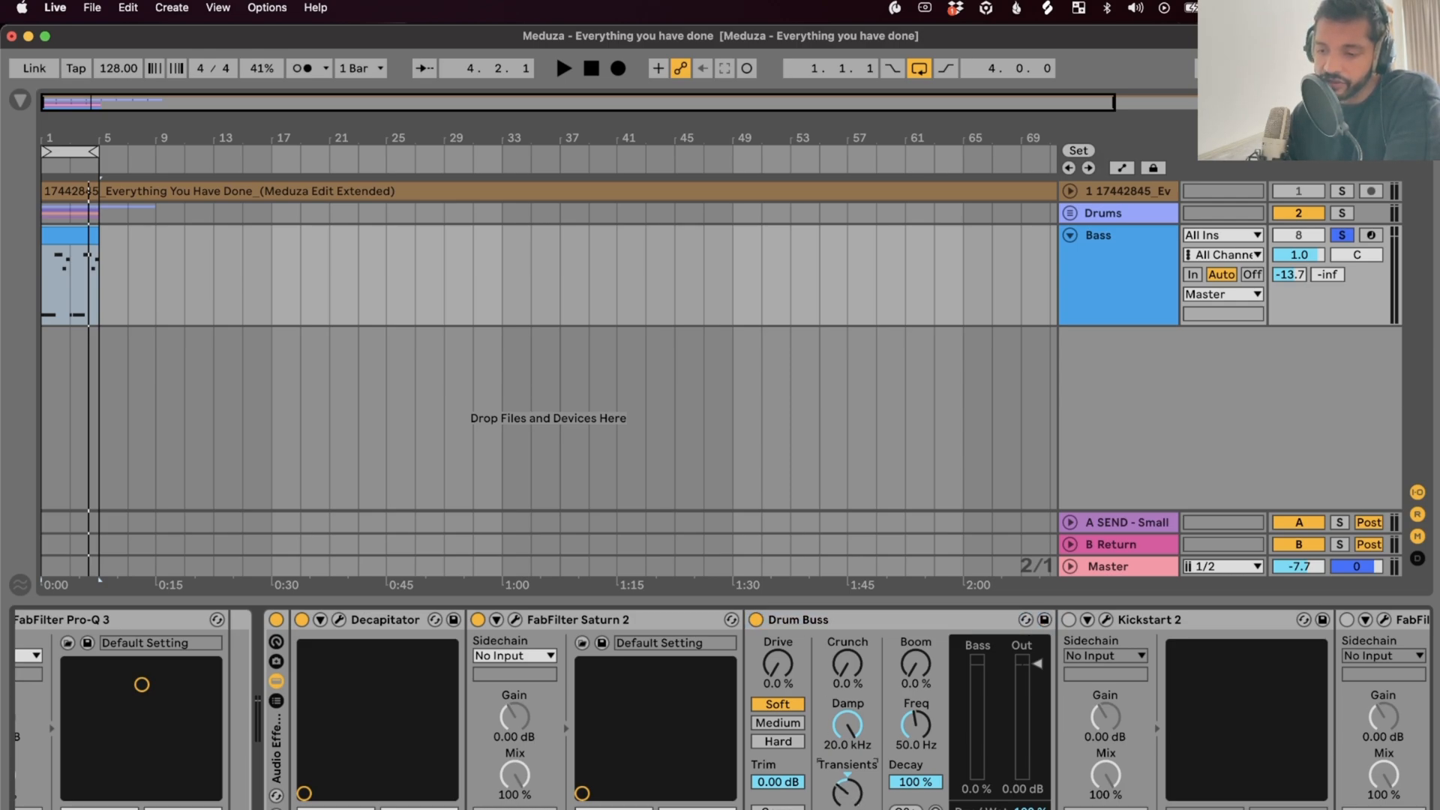
left_click(933, 625)
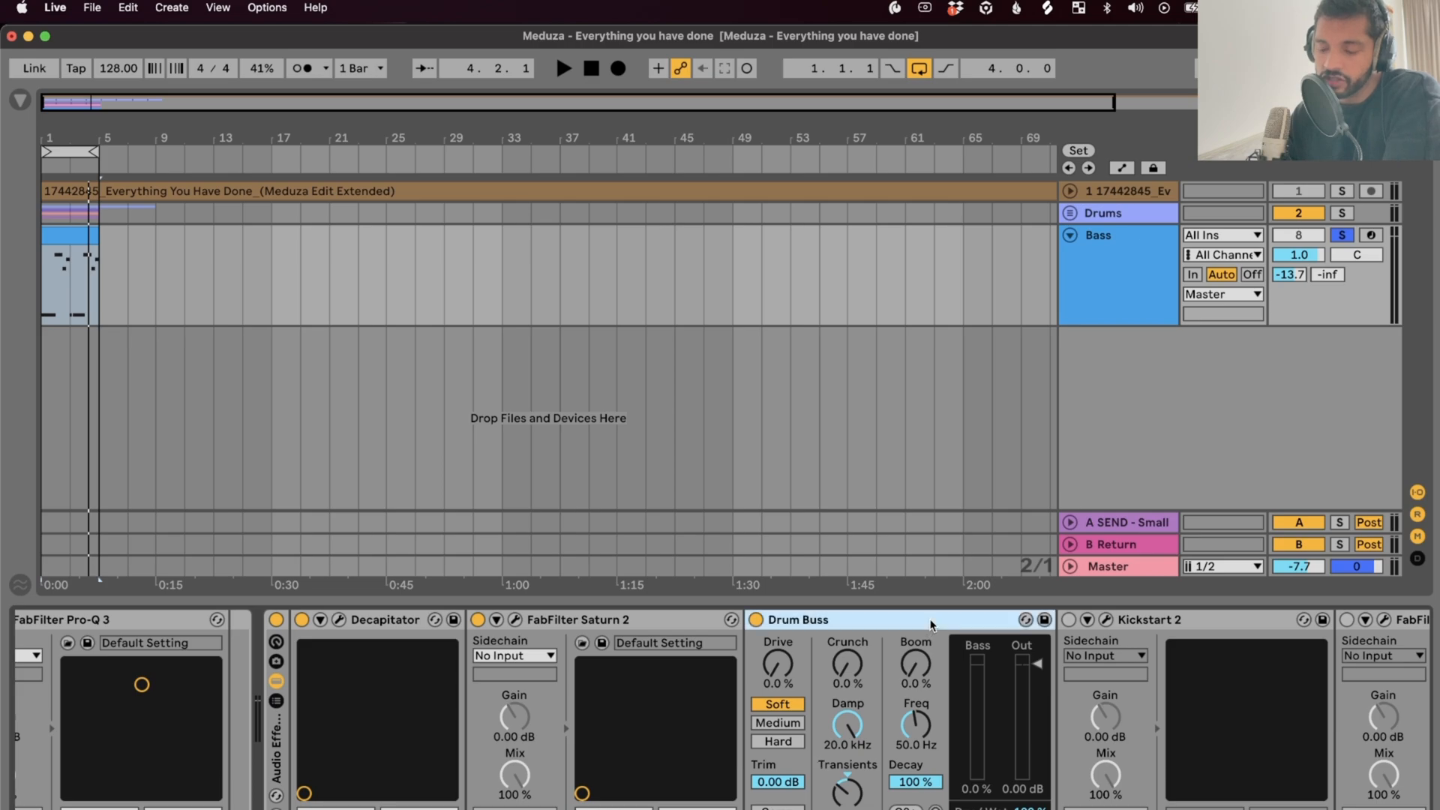
key("space")
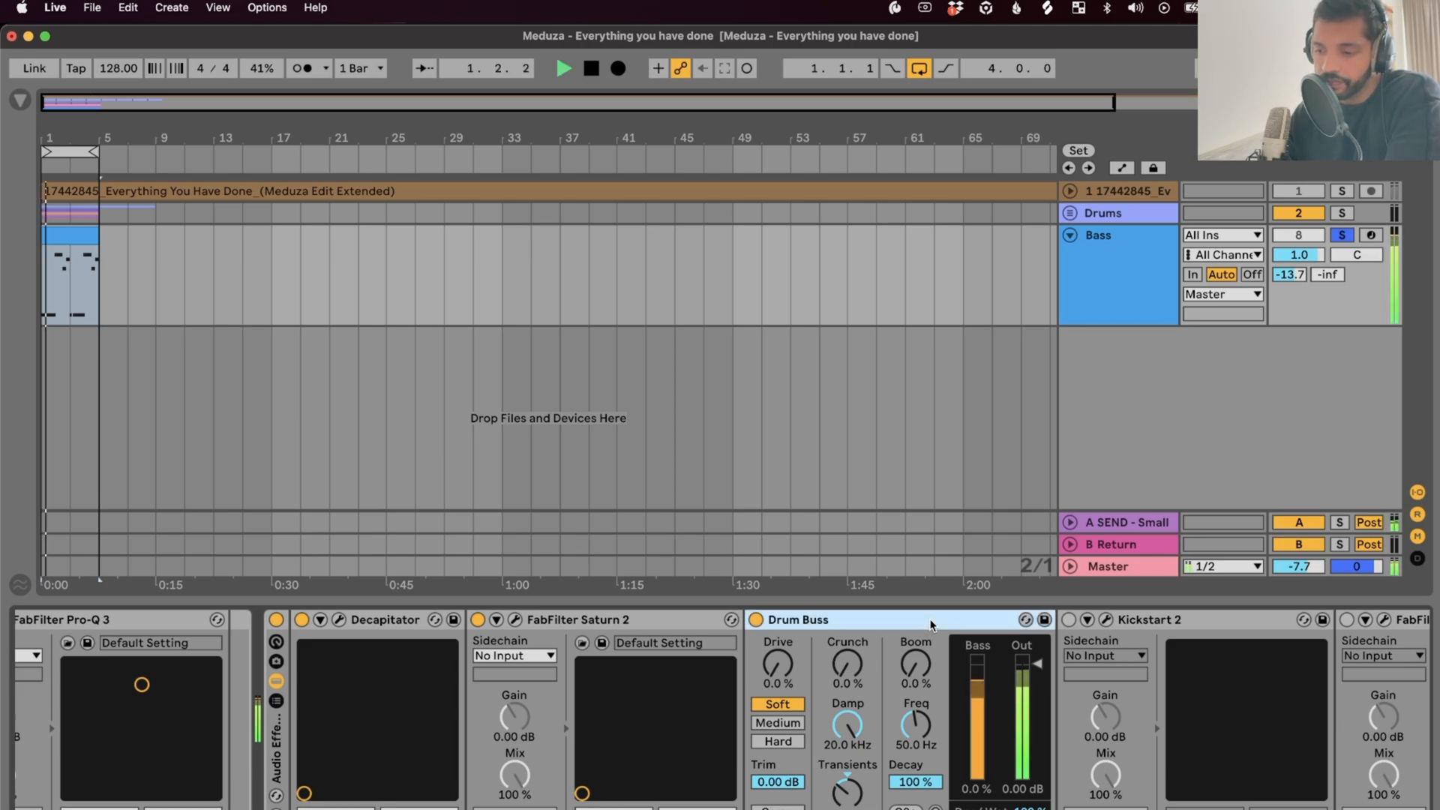
left_click(756, 620)
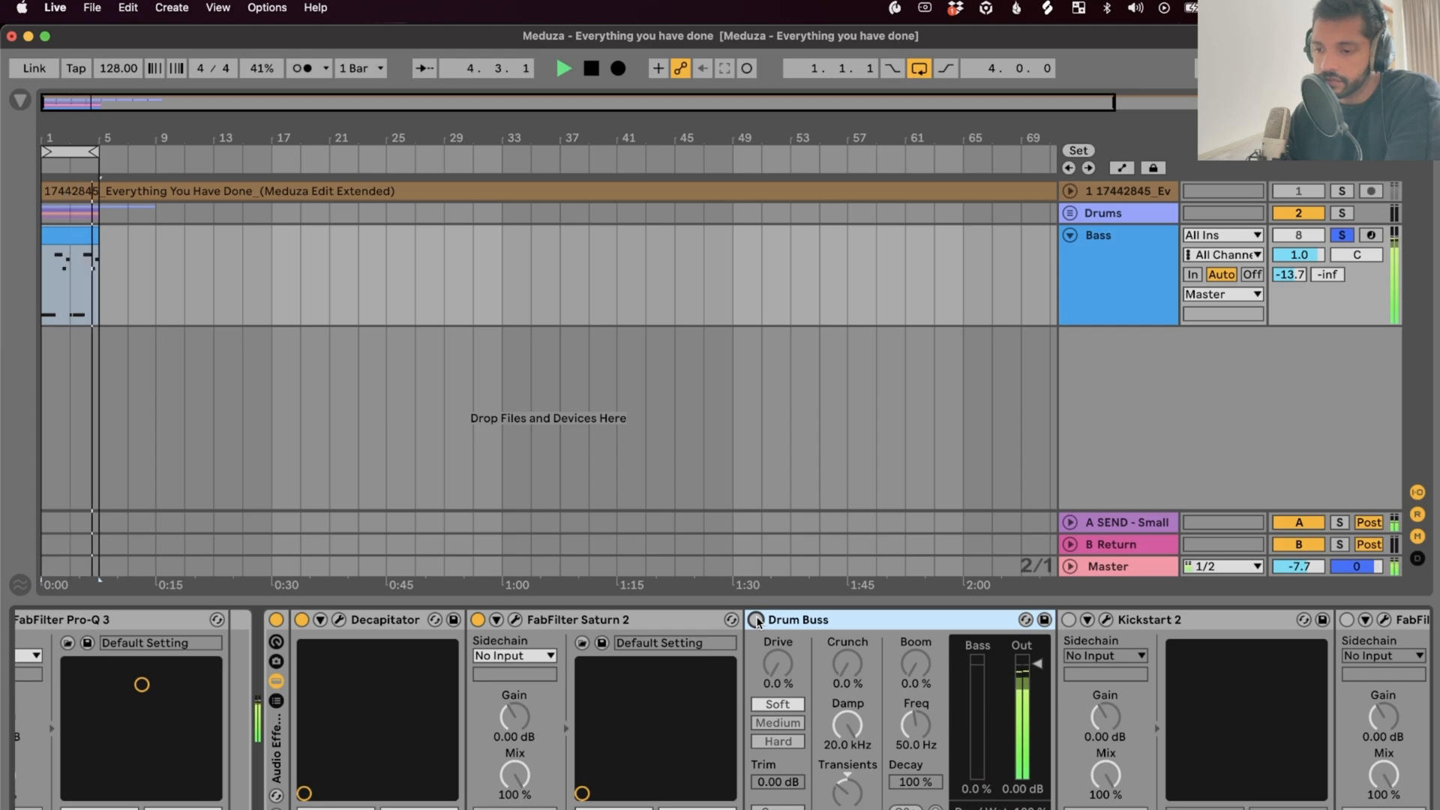
left_click(756, 620)
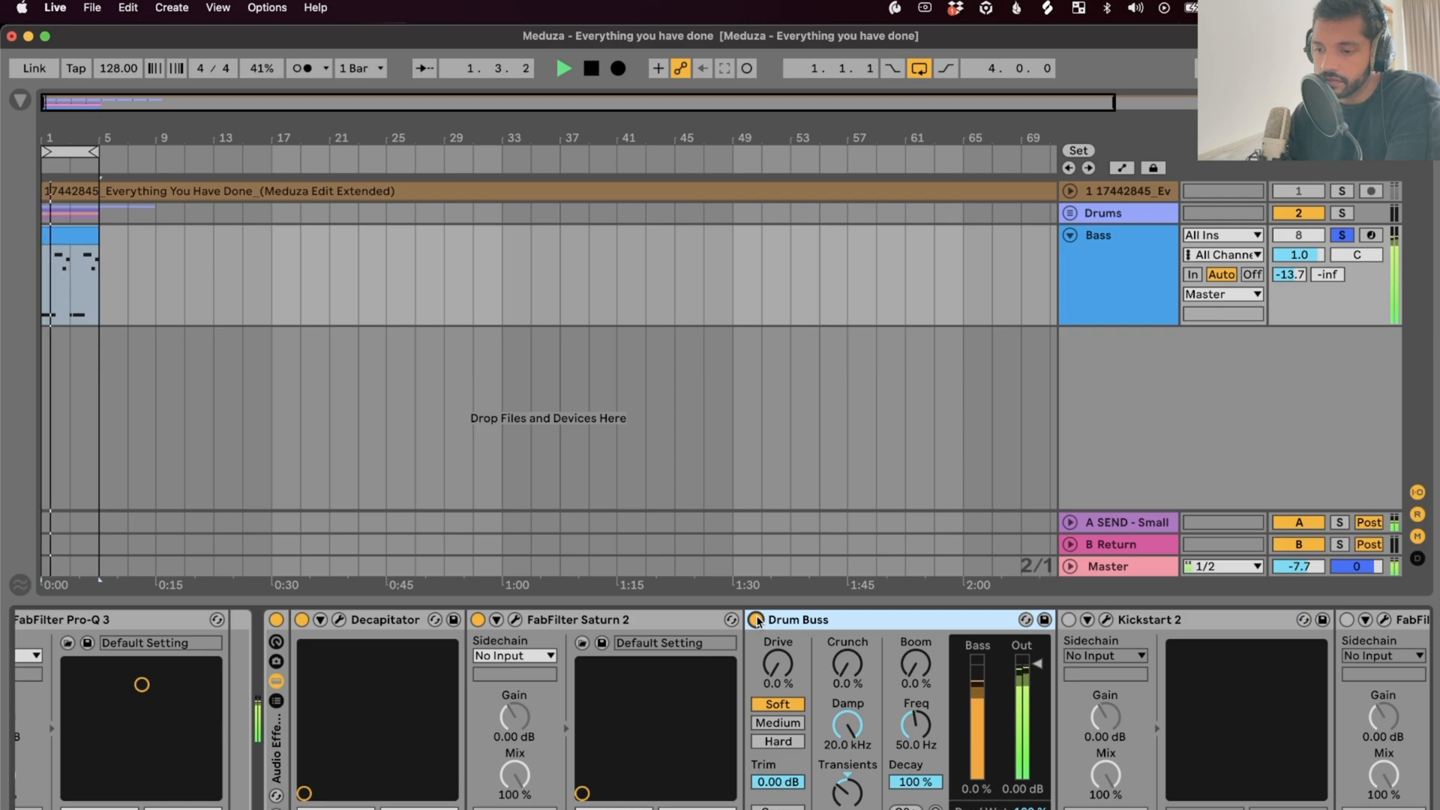
key("space")
scroll(778, 623, "right", 5)
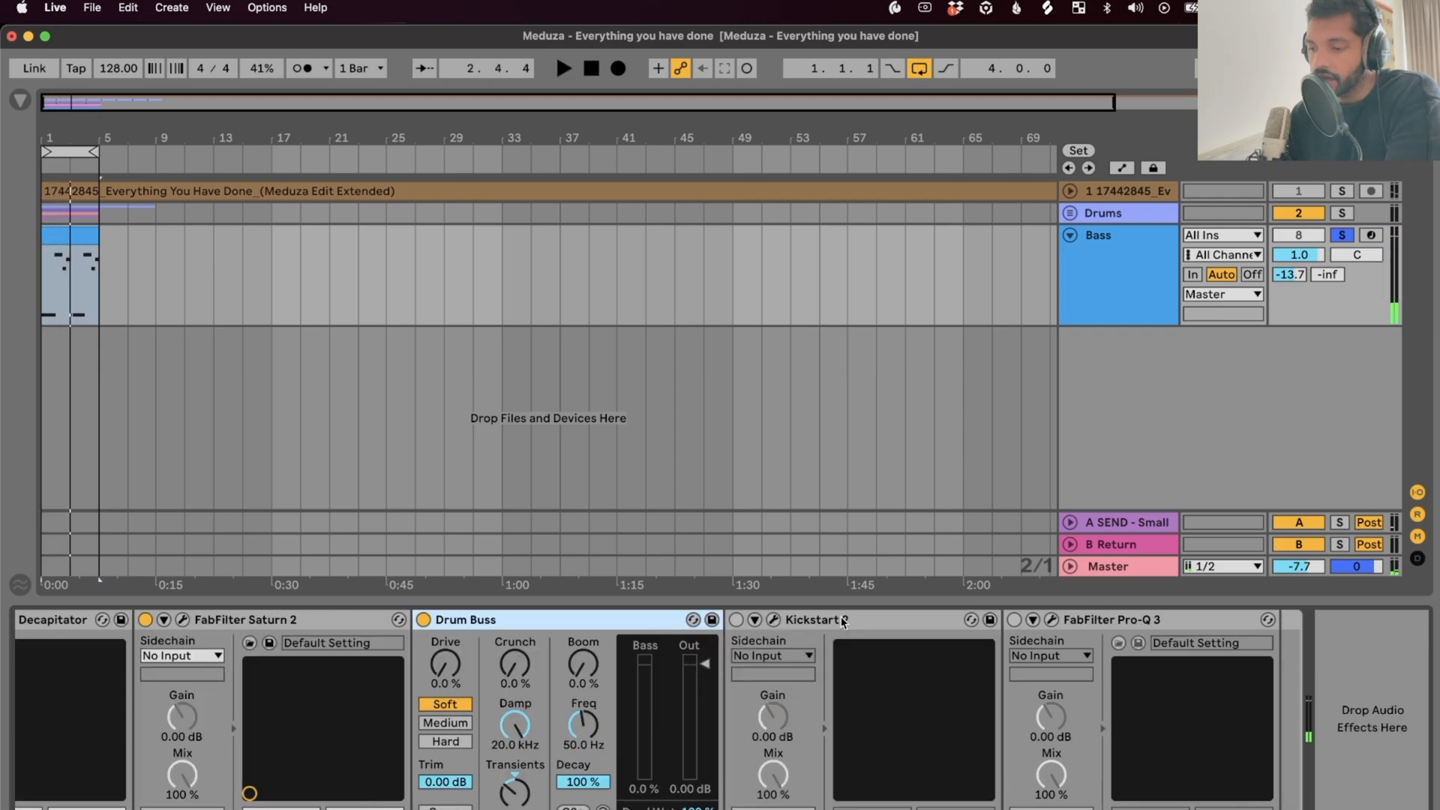
Switch on Kickstart 2 in the Bass chain and audition it
left_click(735, 620)
key("space")
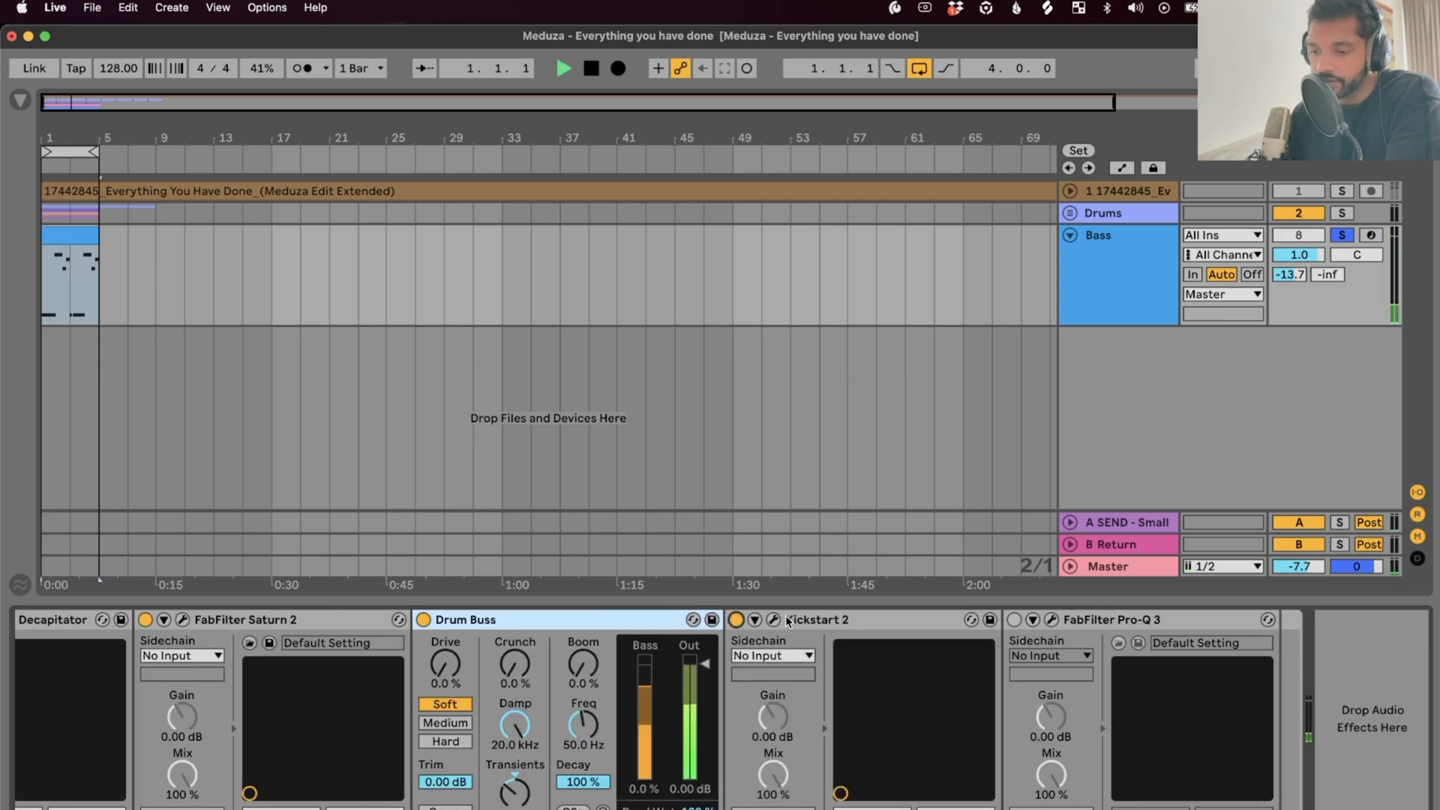
left_click(790, 621)
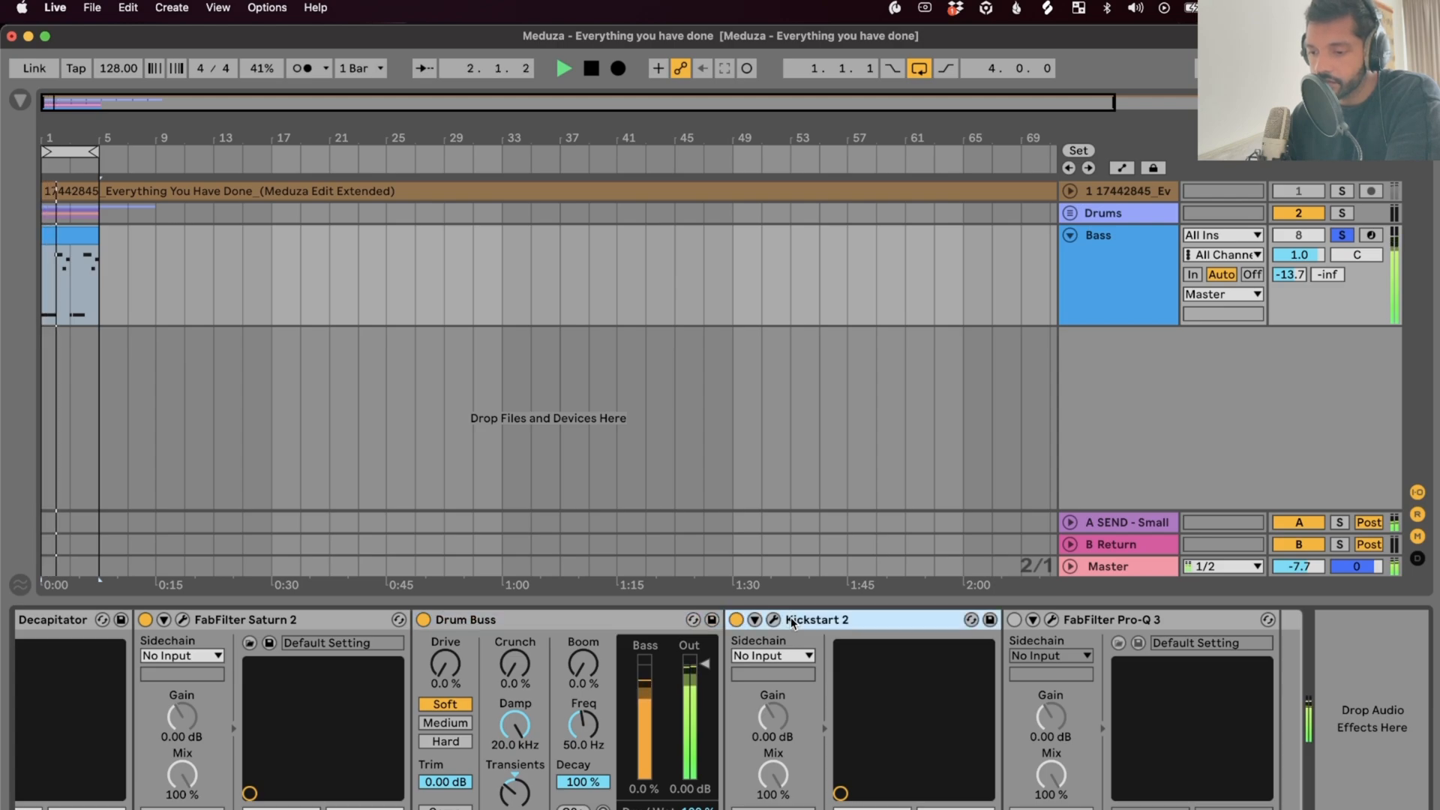
key("space")
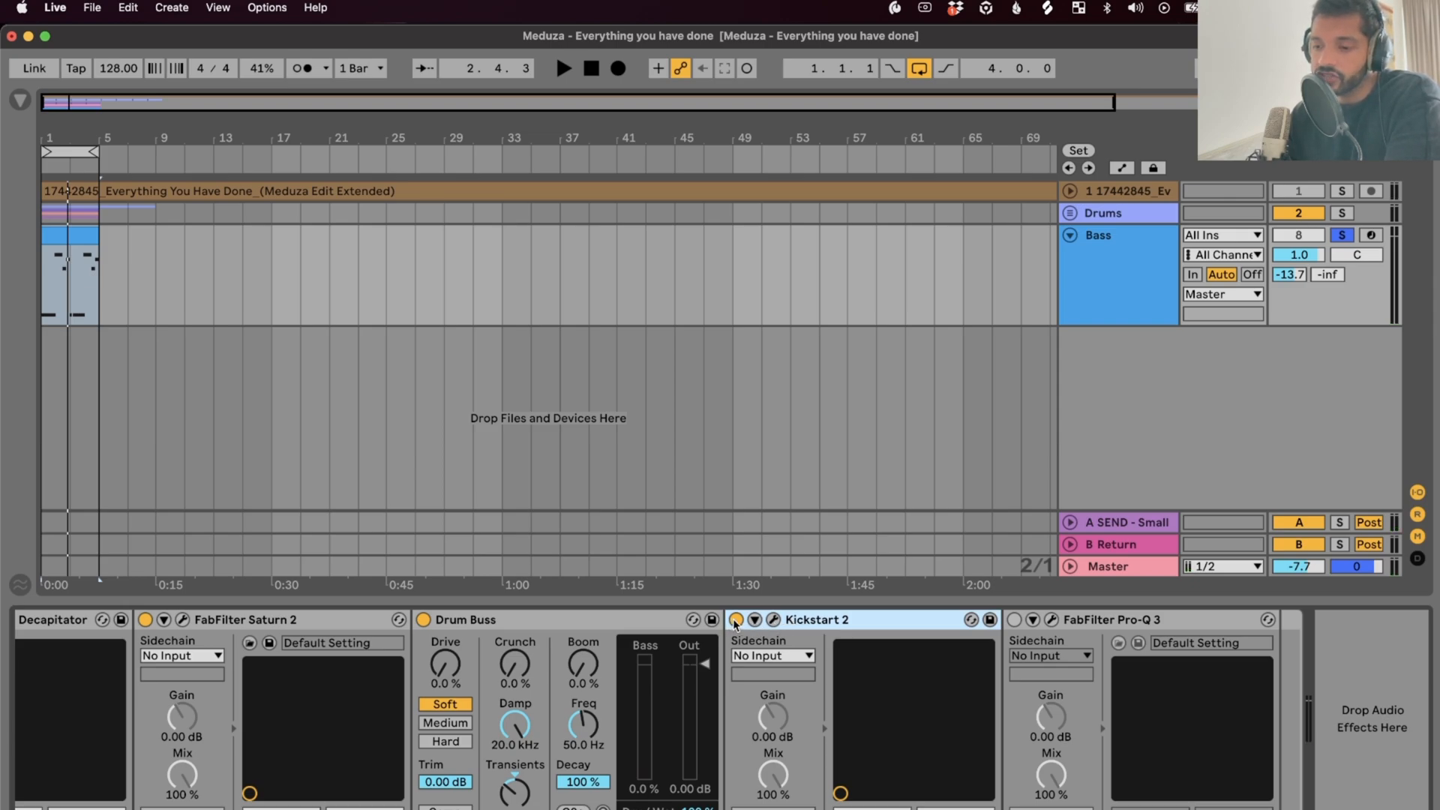
Unsolo the Bass, A/B Kickstart 2 and check its 1/4 sync curve at 100% mix
left_click(1340, 236)
key("space")
left_click(735, 621)
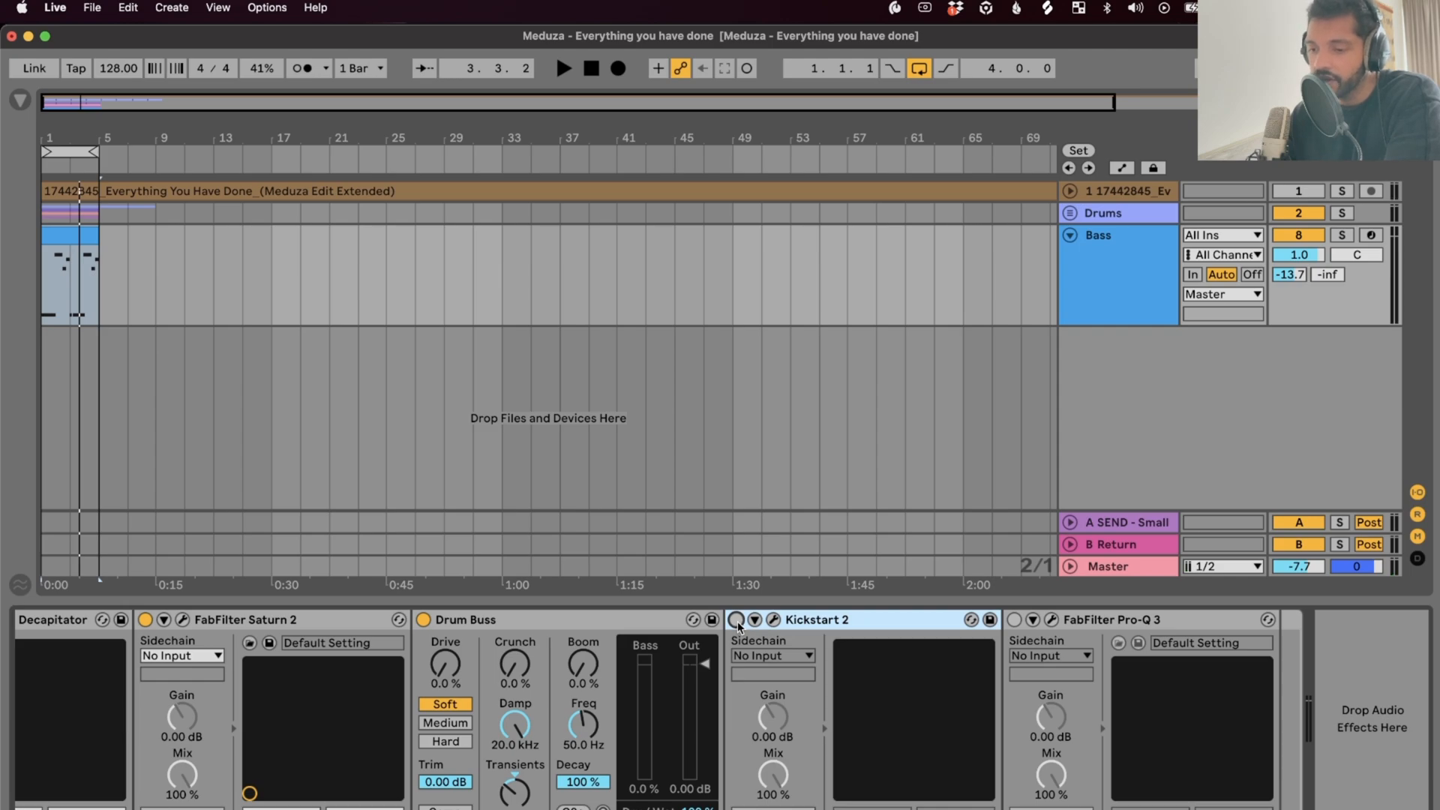
left_click(737, 622)
key("space")
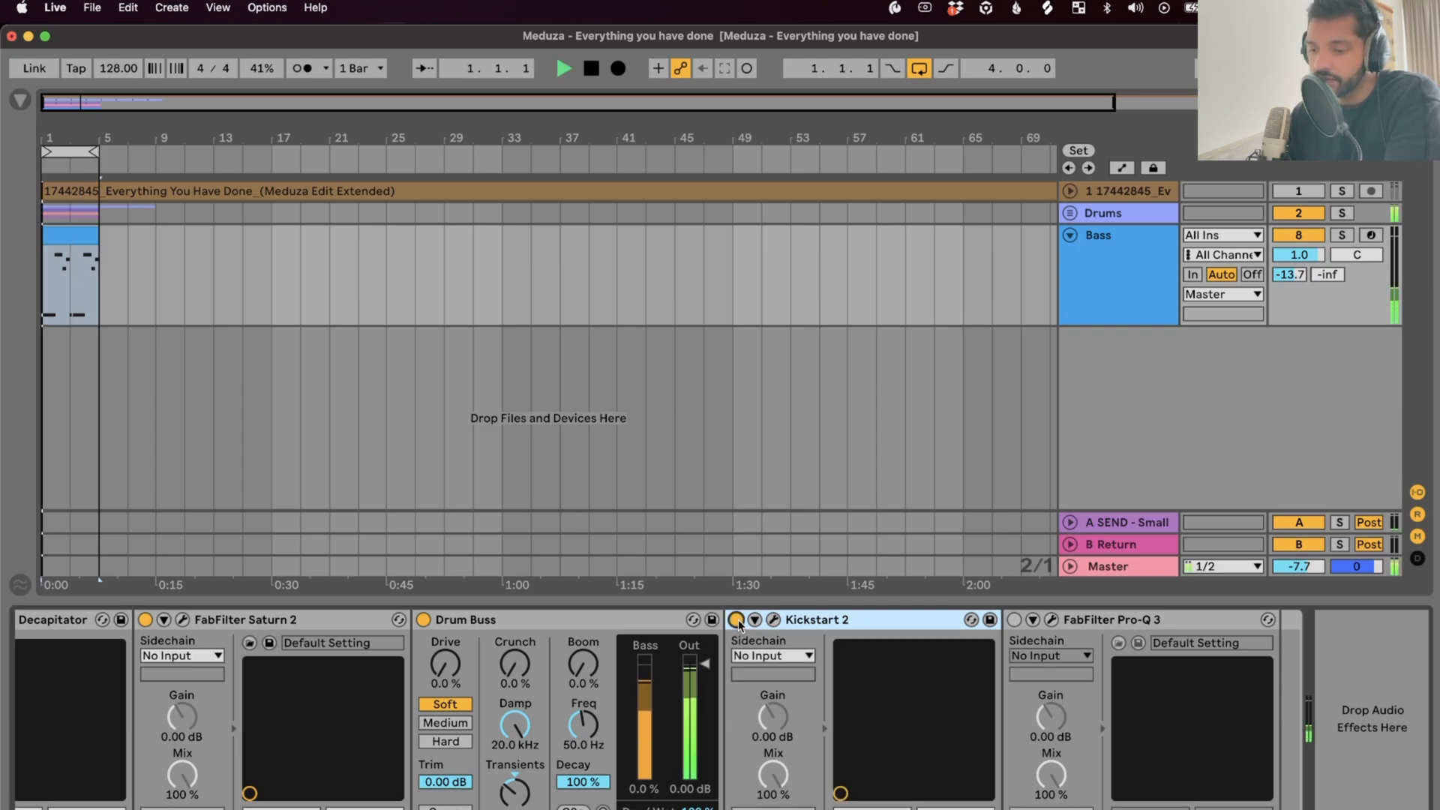
left_click(773, 621)
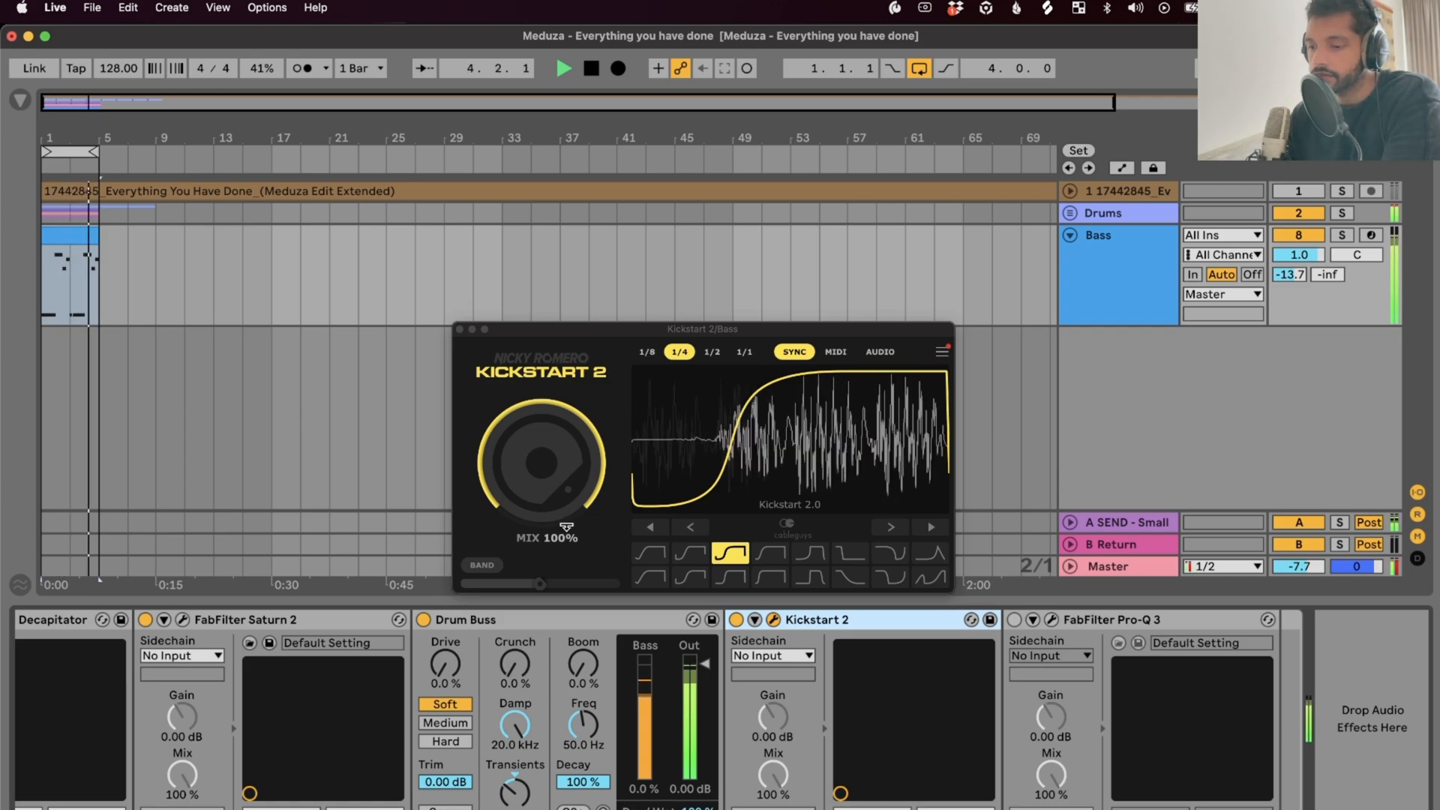
key("space")
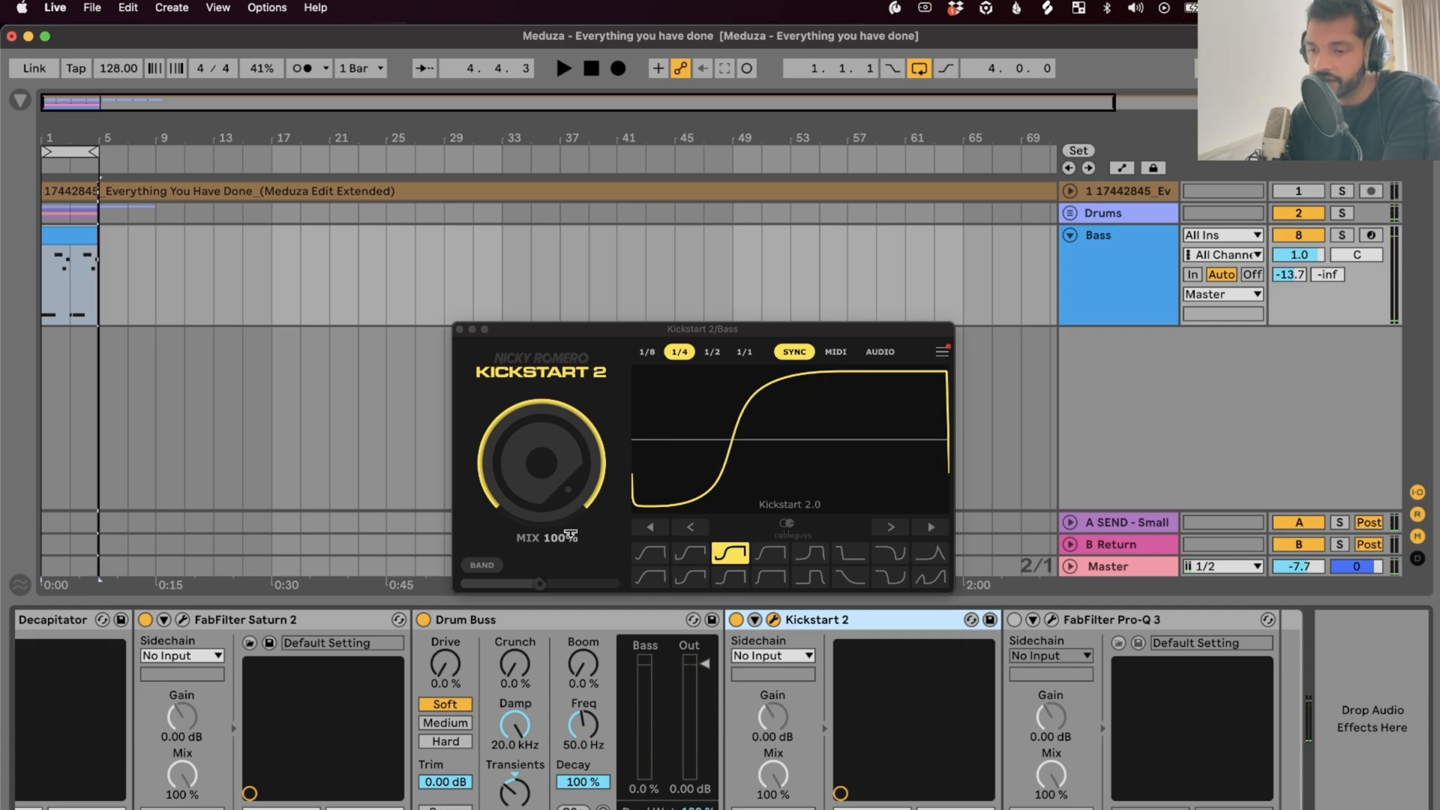
left_click(461, 330)
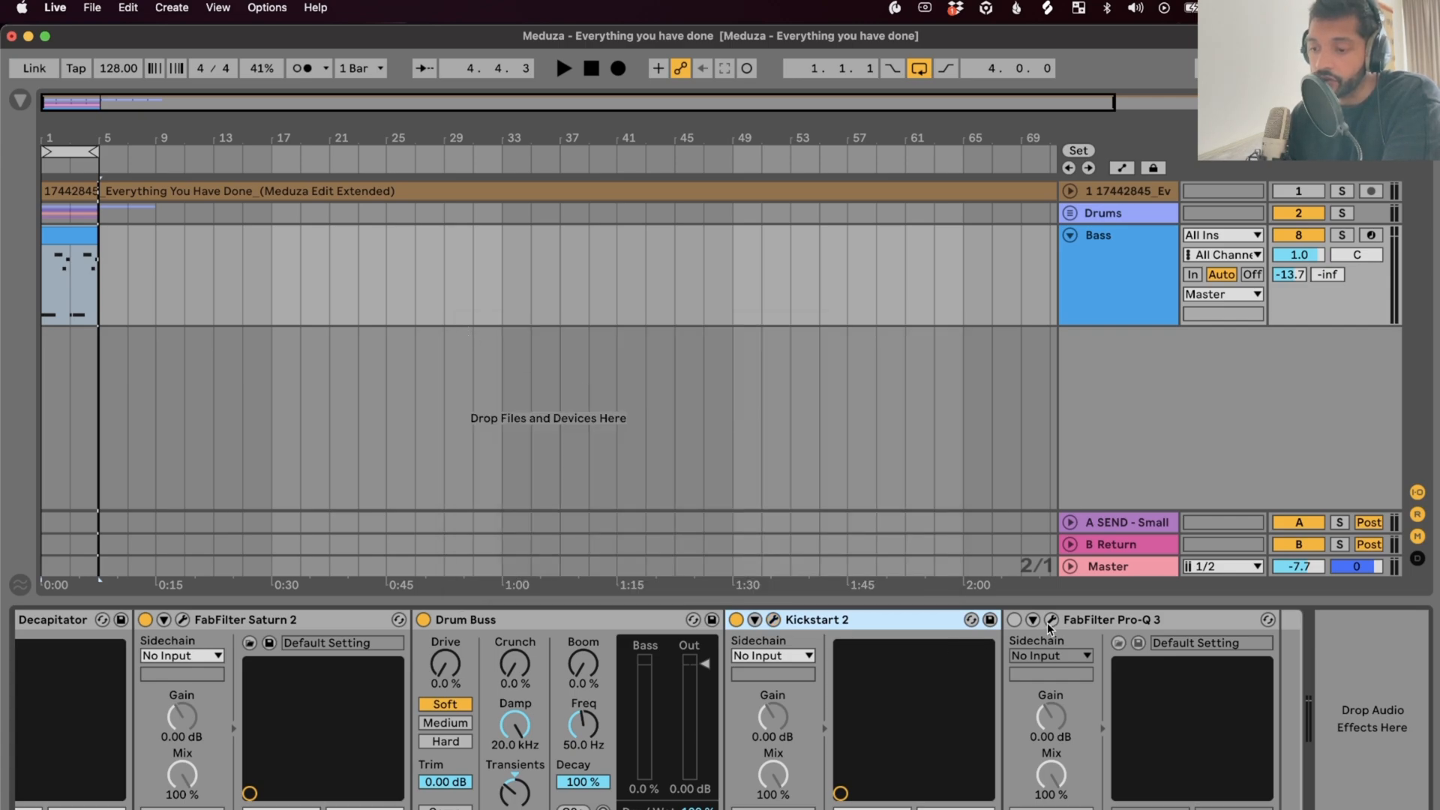
Enable the Bass Pro-Q 3, audition its low cut and low-mid dip, and move the window higher
left_click(1012, 619)
left_click(1053, 619)
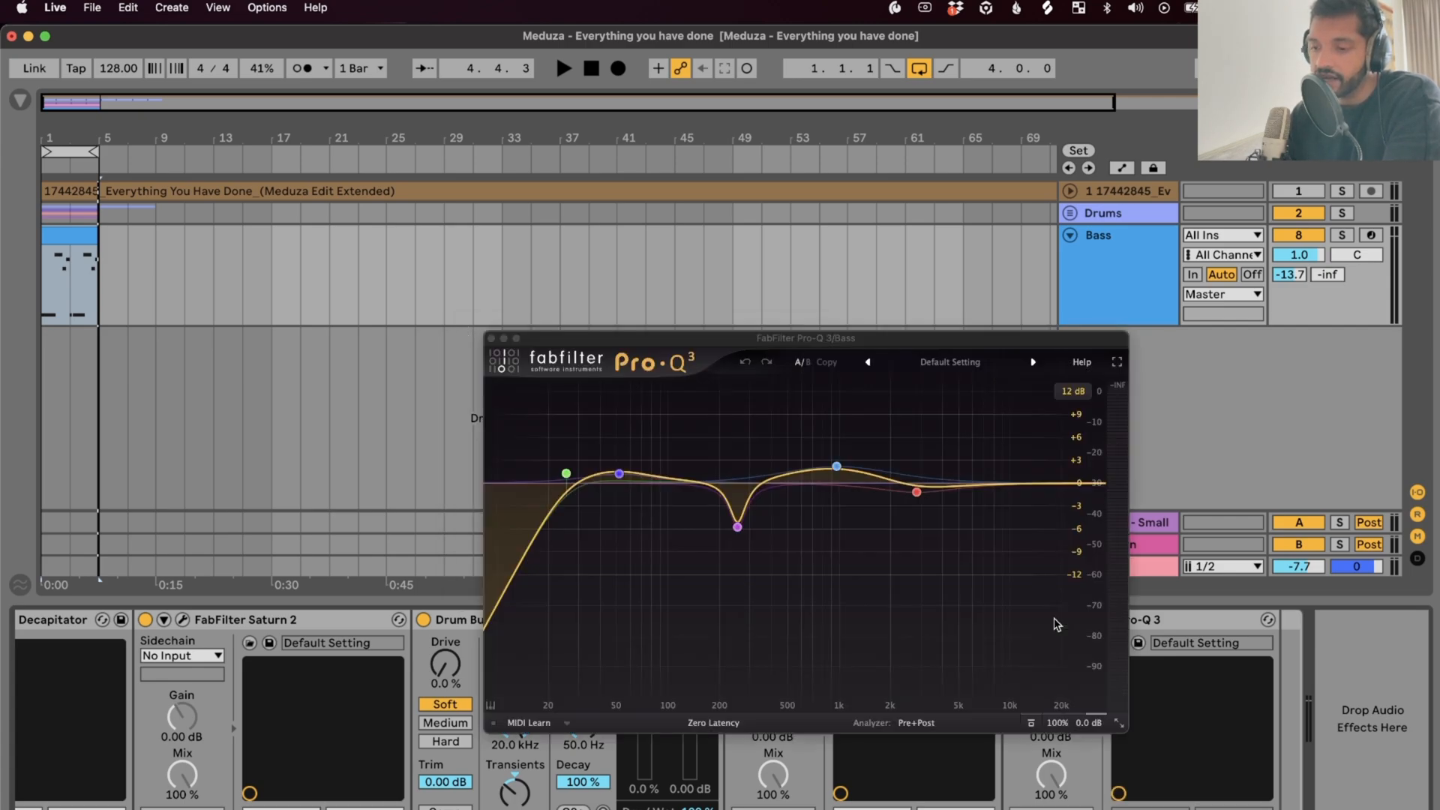
key("space")
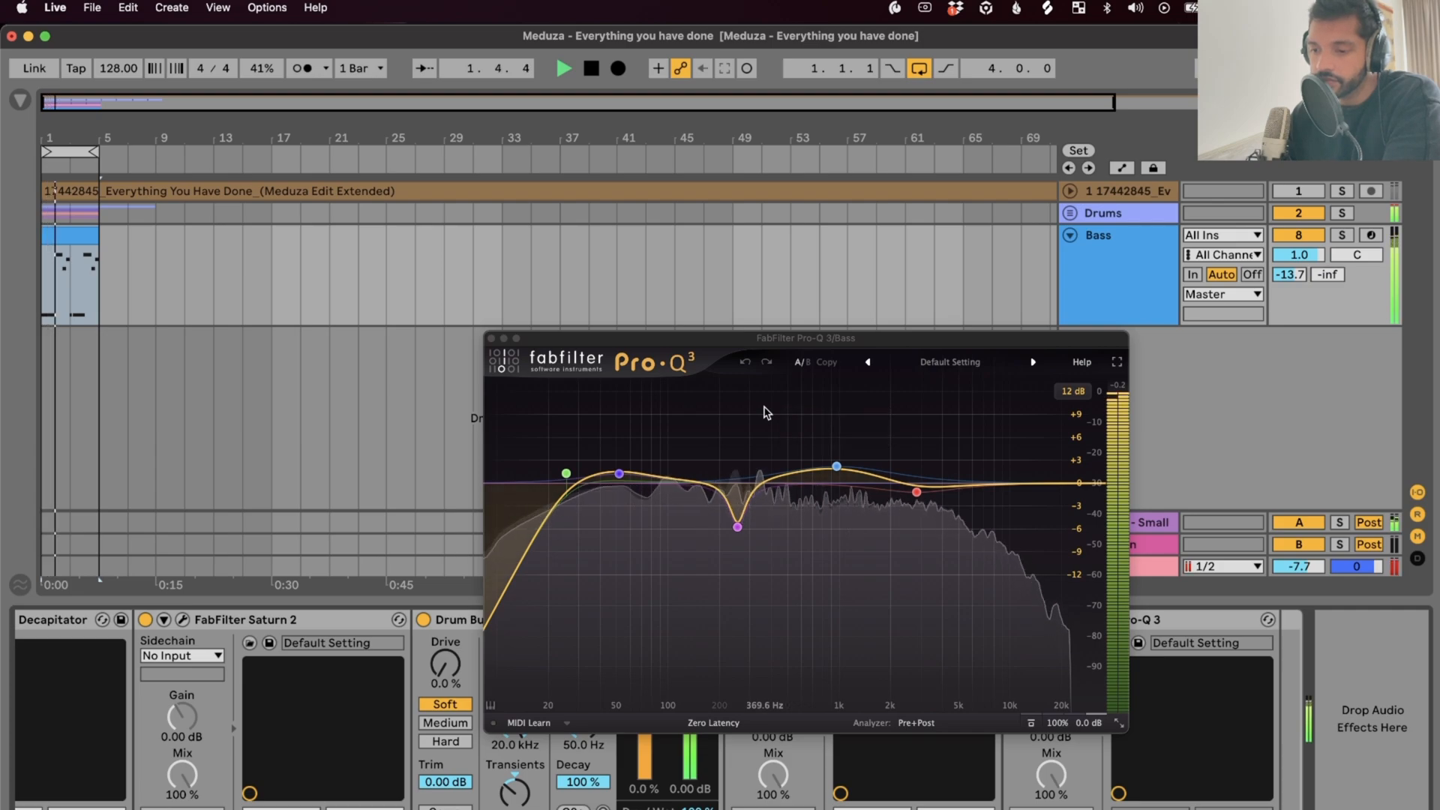
key("space")
mouse_move(619, 477)
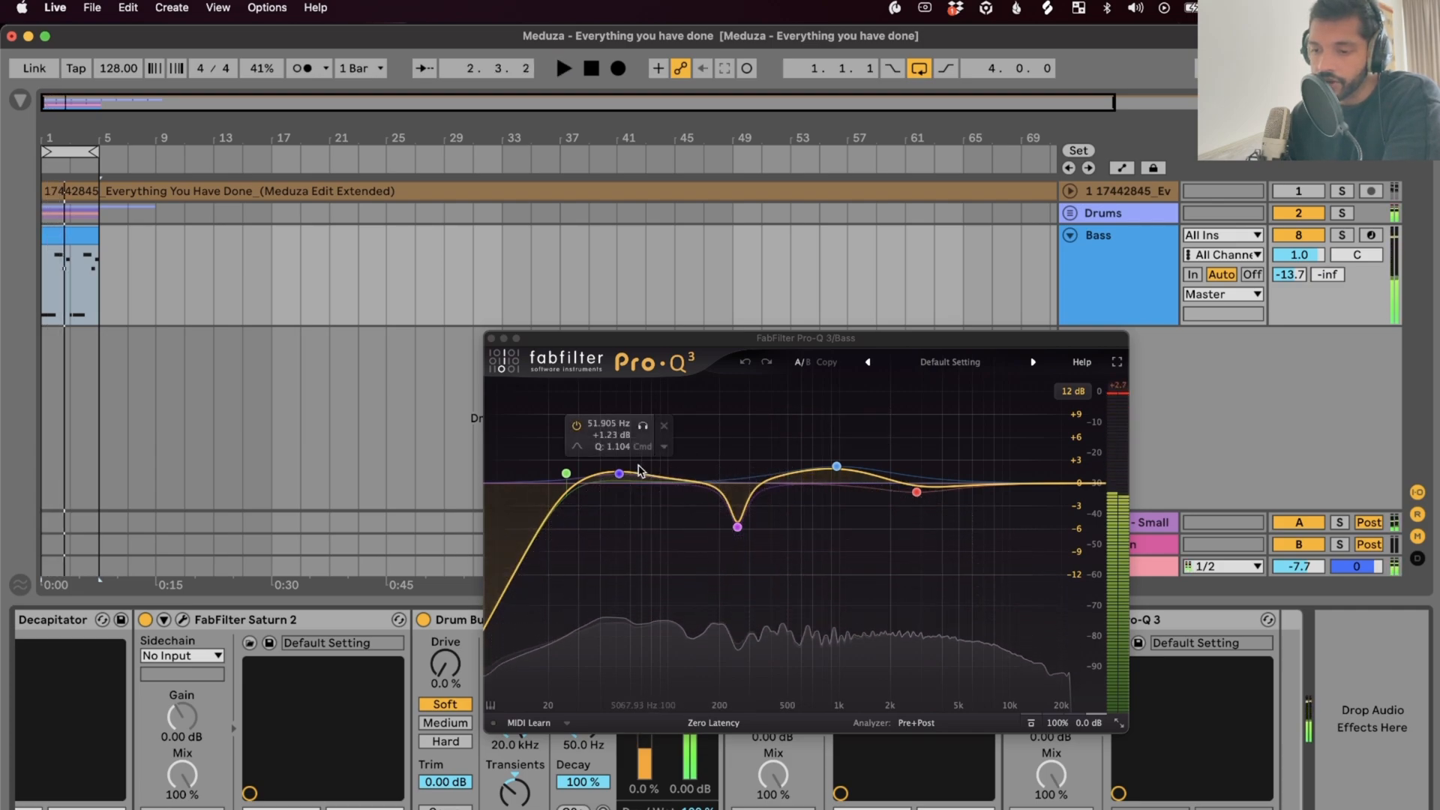
mouse_move(835, 475)
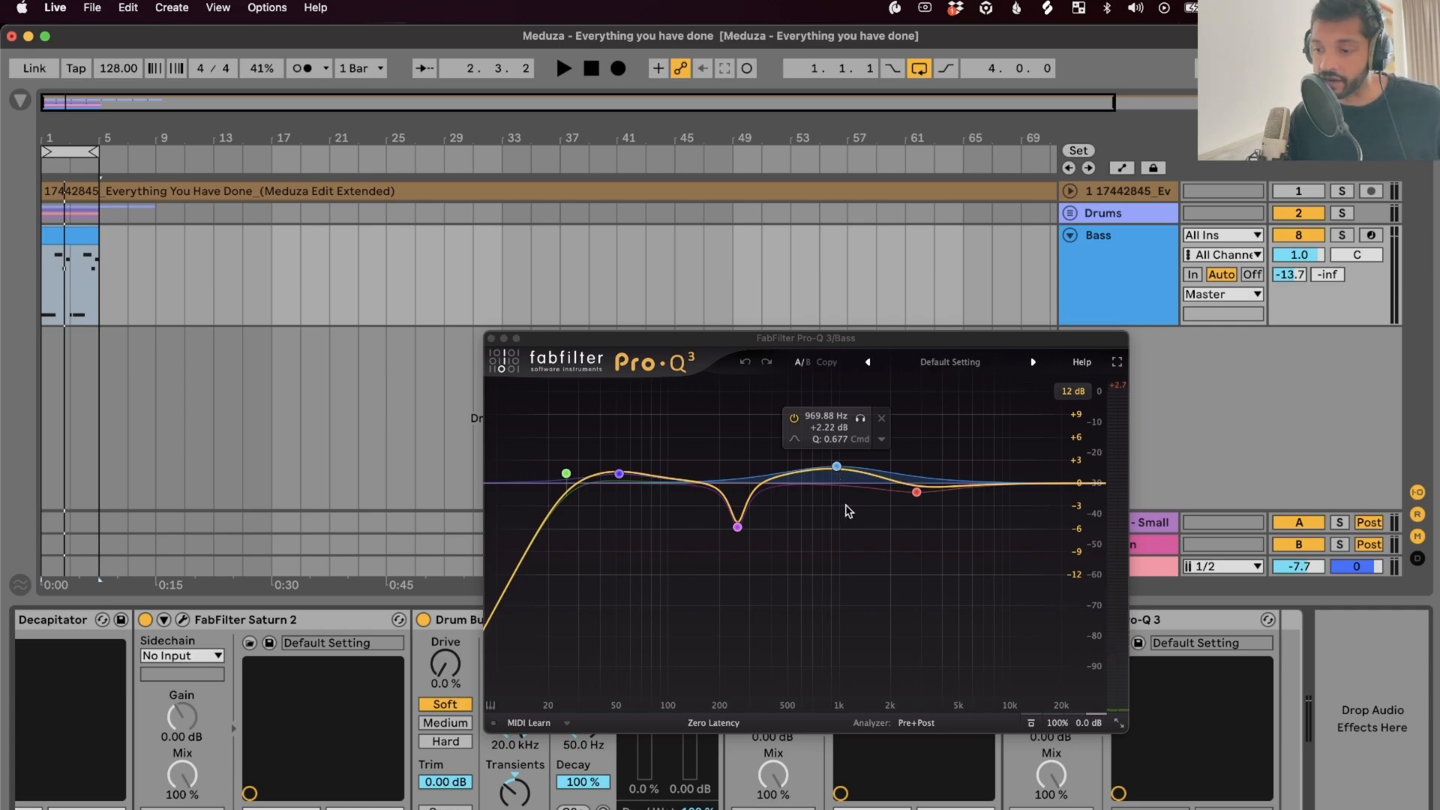
left_click(1120, 311)
left_click_drag(893, 346, 739, 282)
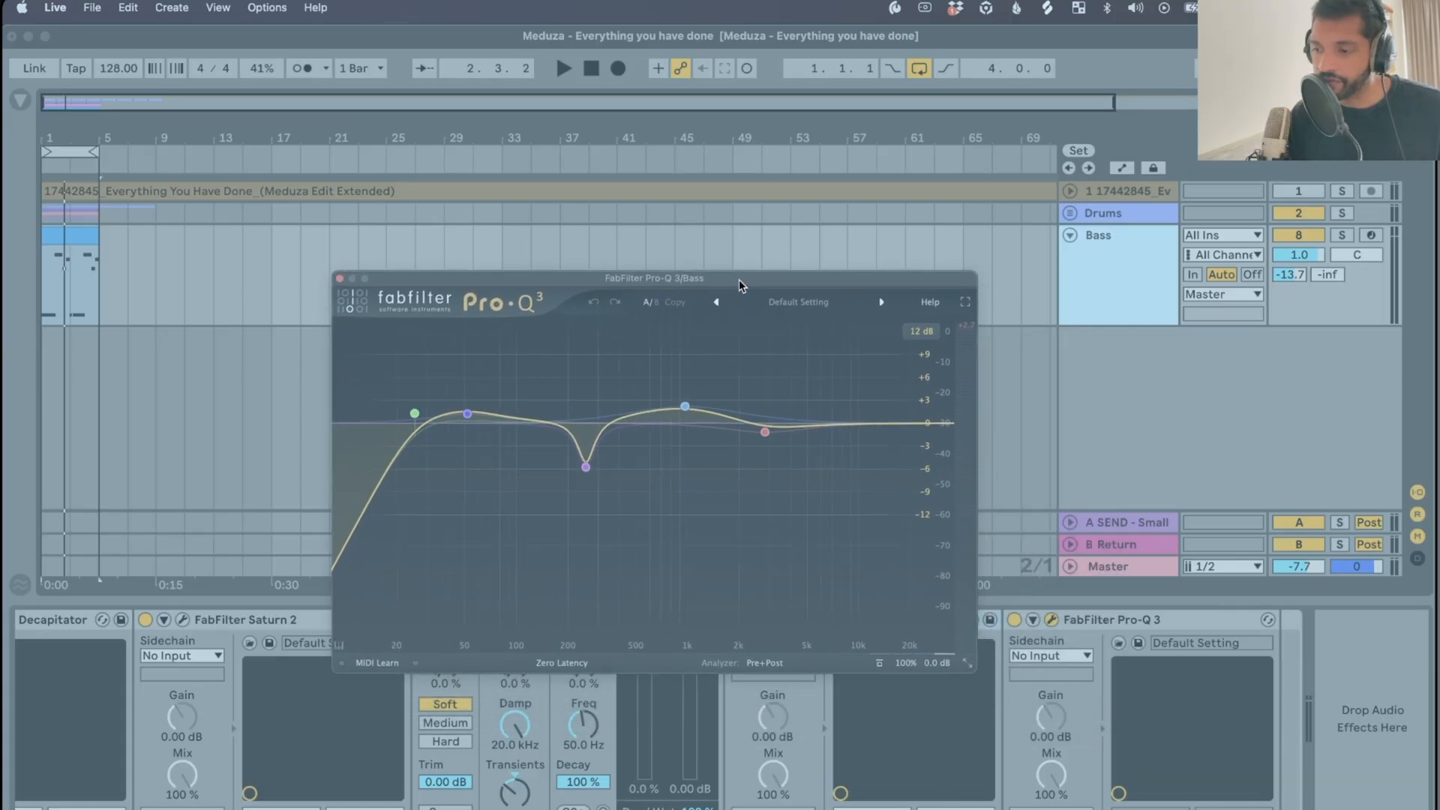
Solo the Bass and open the A SEND return's H-Reverb plugin
left_click(1340, 237)
left_click(1340, 237)
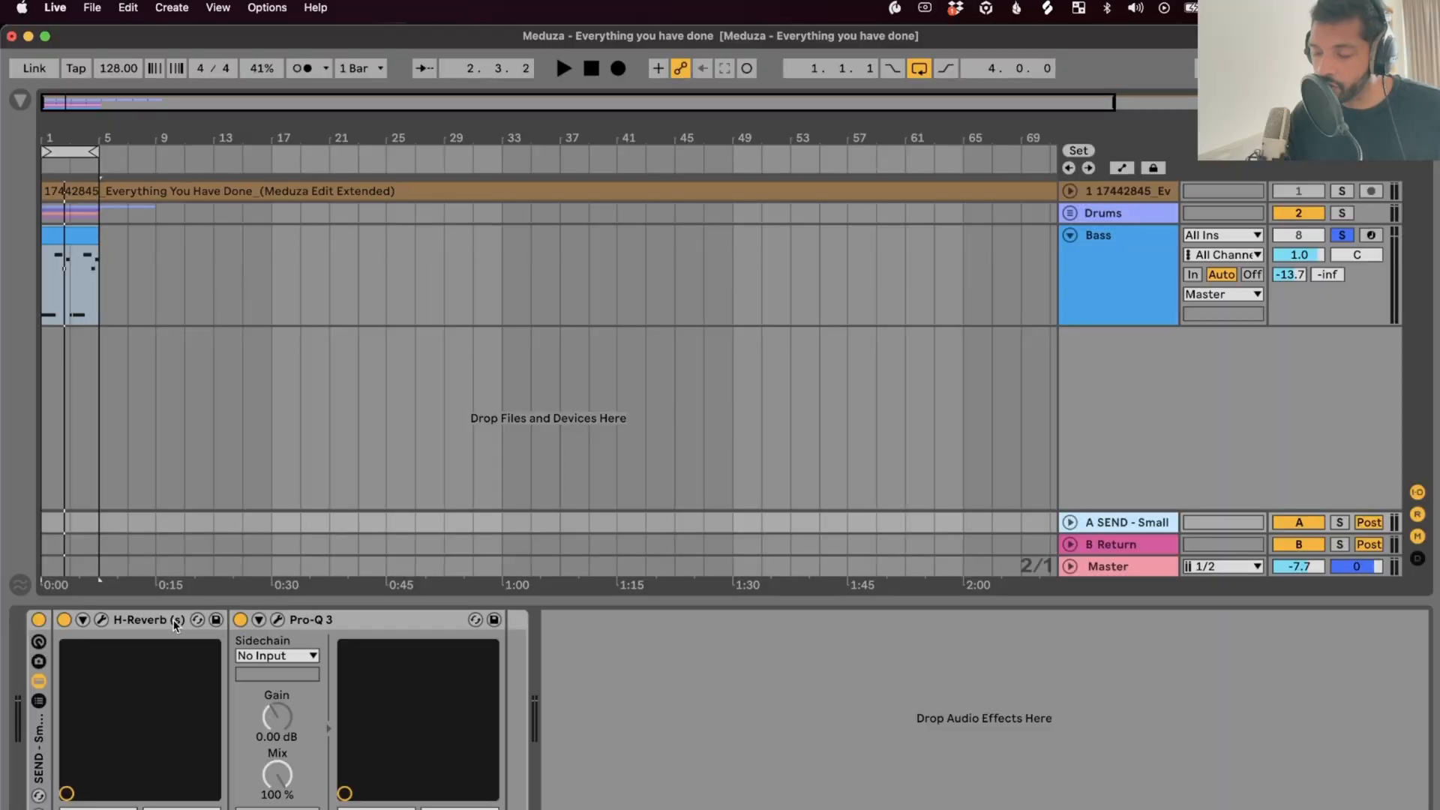
left_click(120, 621)
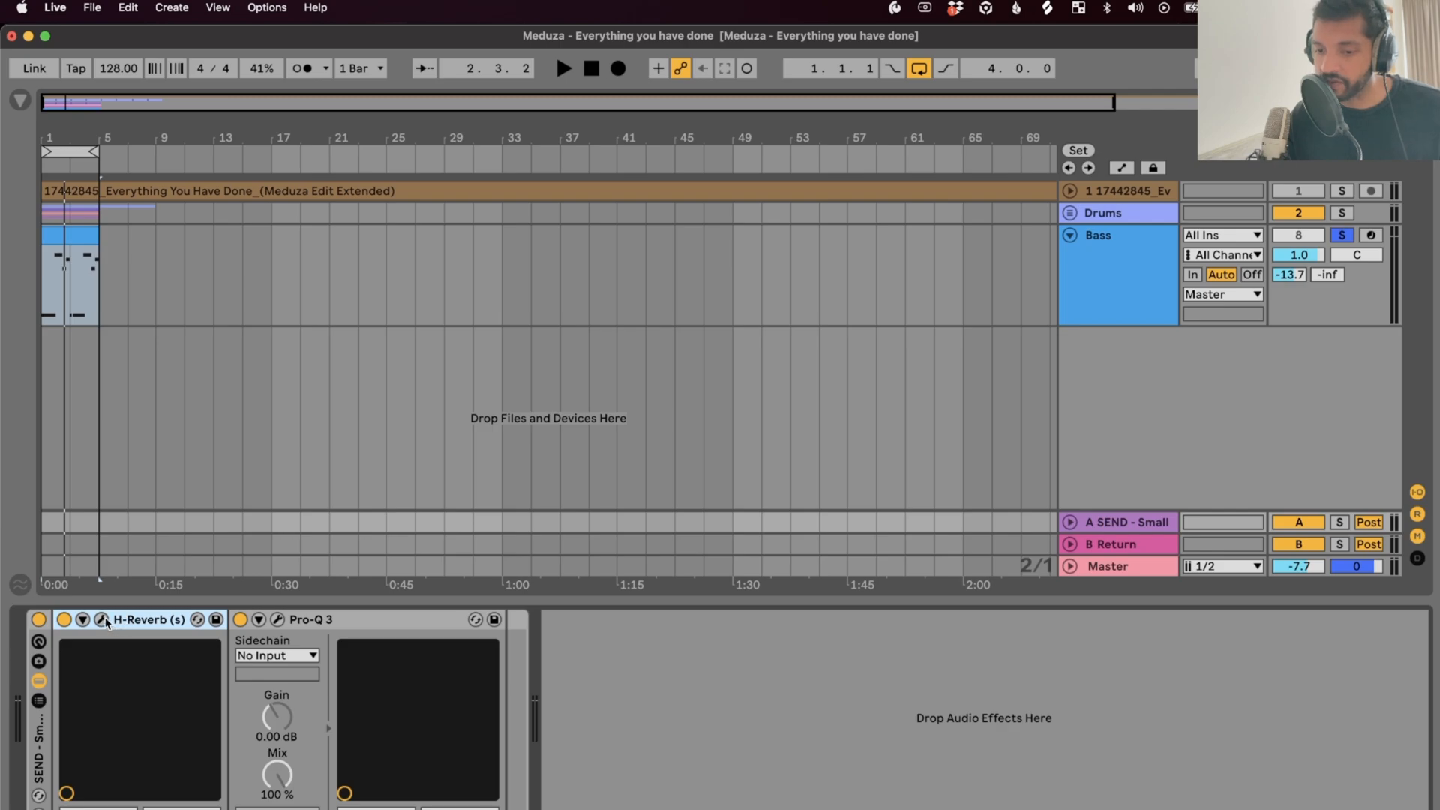
left_click(102, 619)
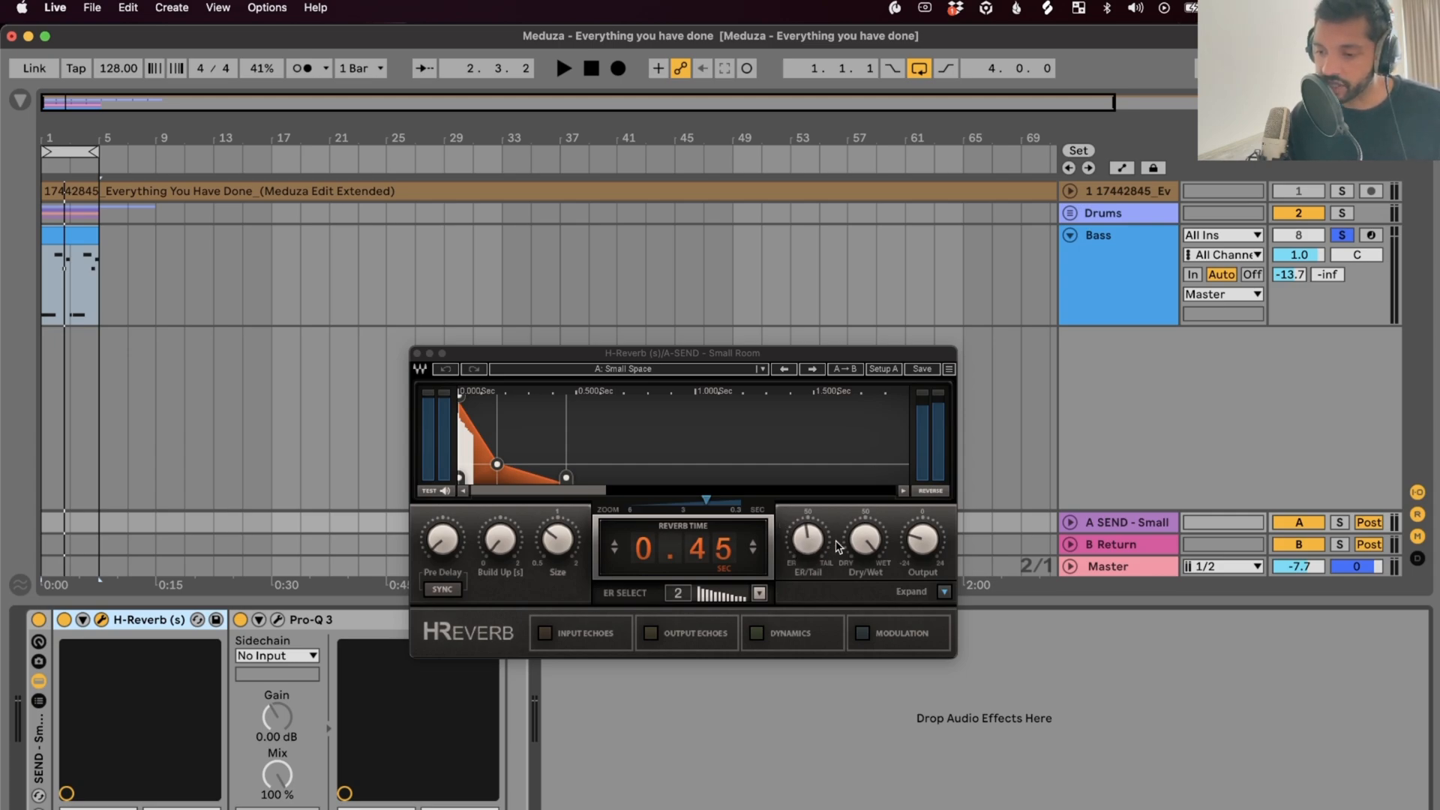
Try H-Reverb's early-reflection pattern 3, set it back to 2, and close the reverb
mouse_move(876, 534)
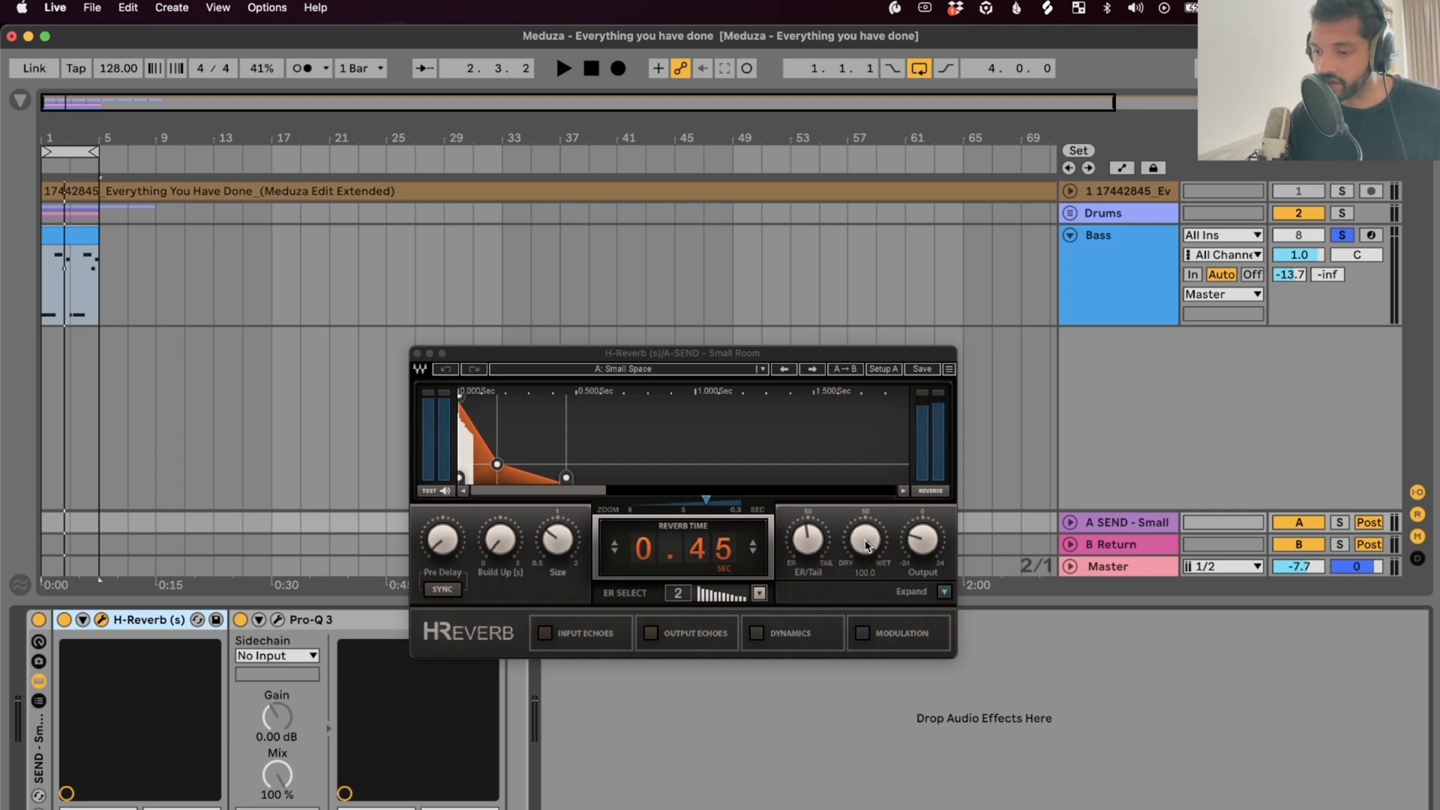
left_click(720, 597)
left_click(768, 593)
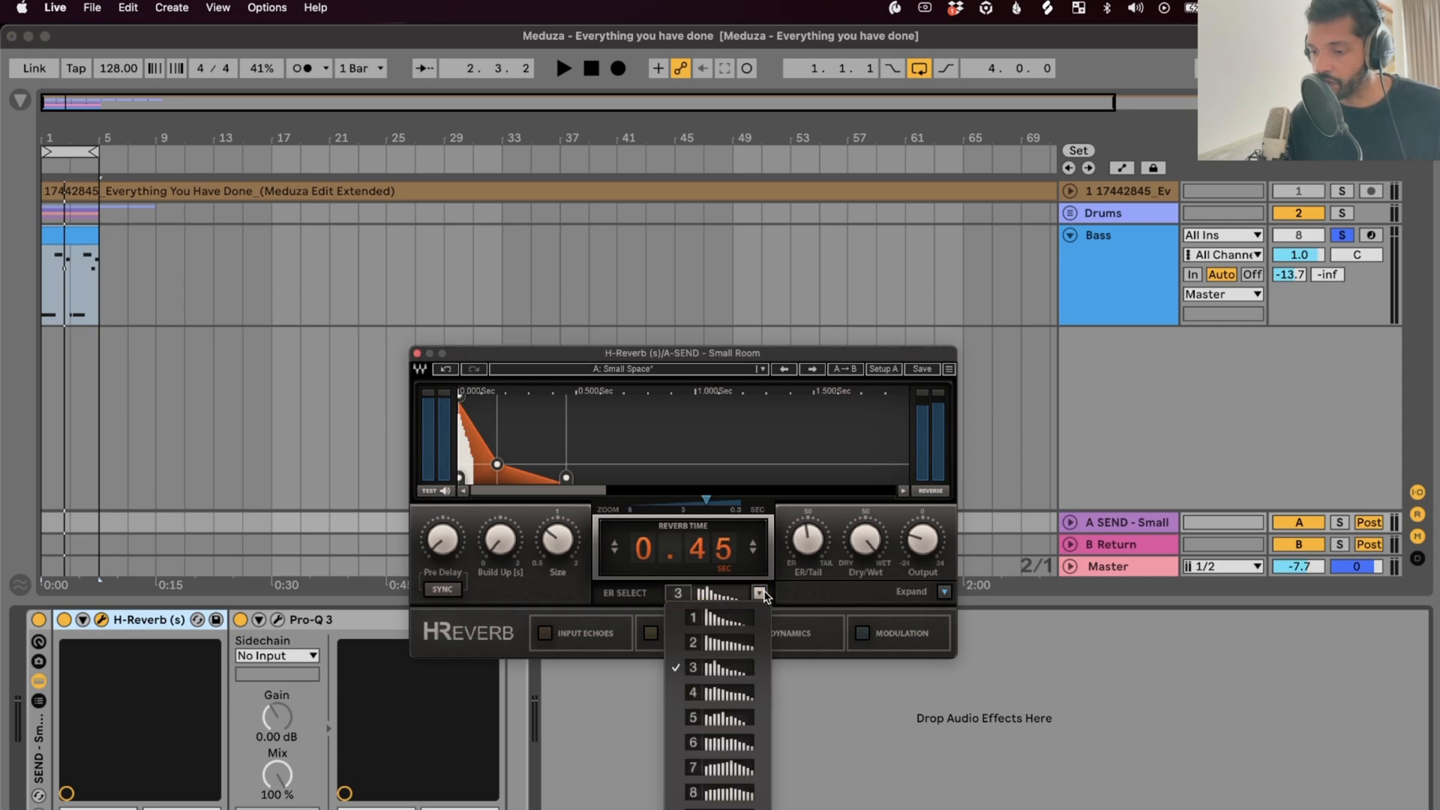
left_click(729, 637)
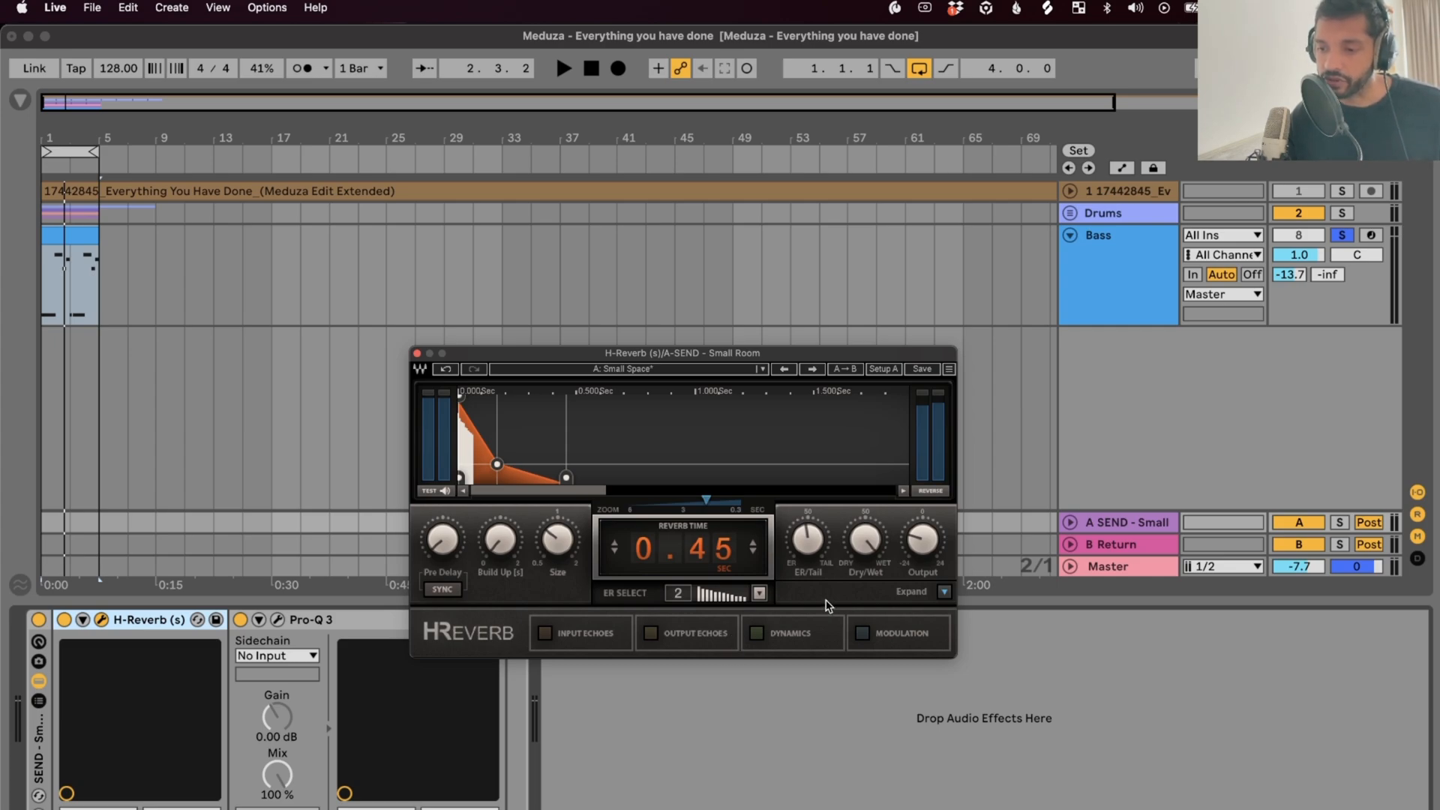
left_click(417, 353)
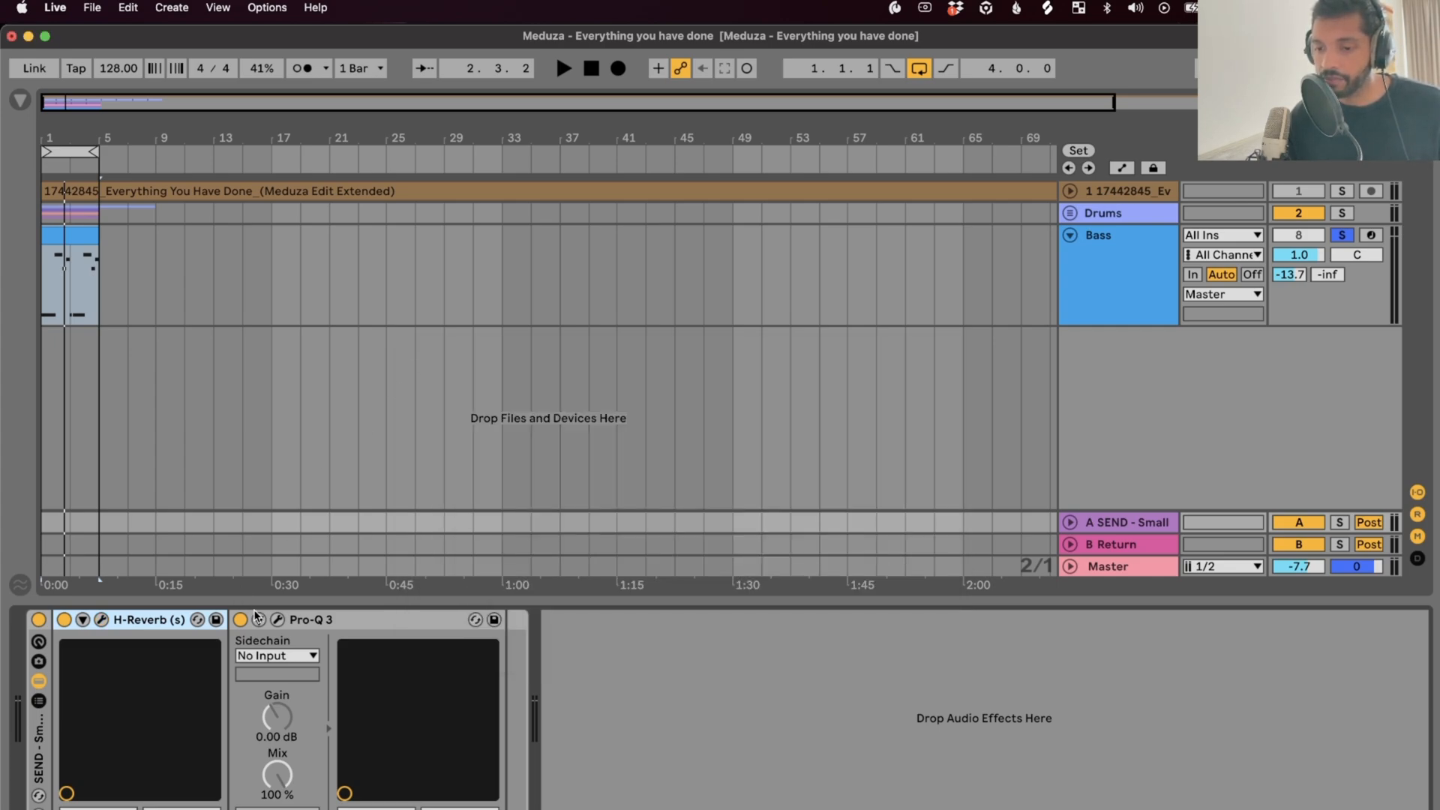
Lower the send Pro-Q 3's high-cut band to about 5029 Hz
left_click(277, 619)
mouse_move(677, 513)
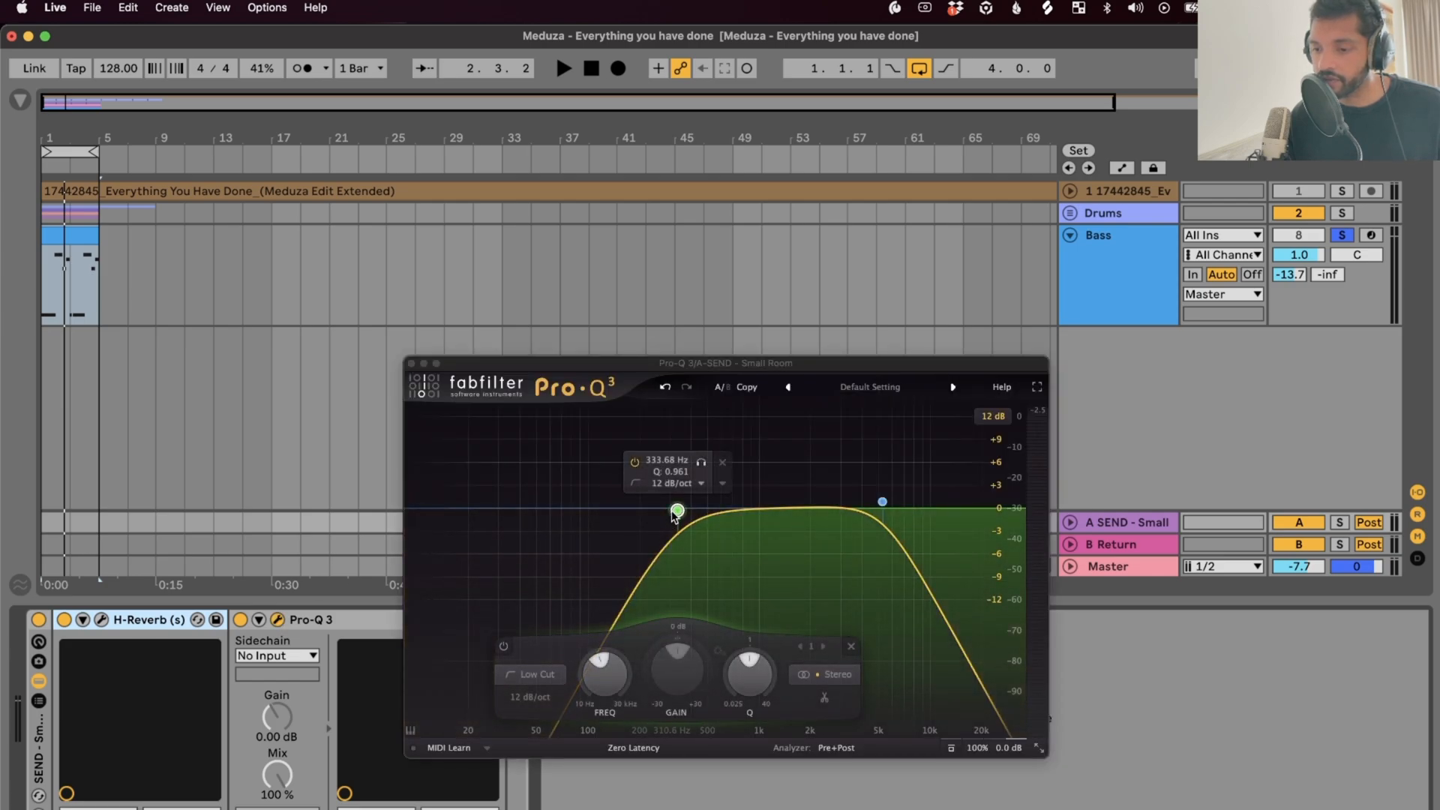
left_click(882, 502)
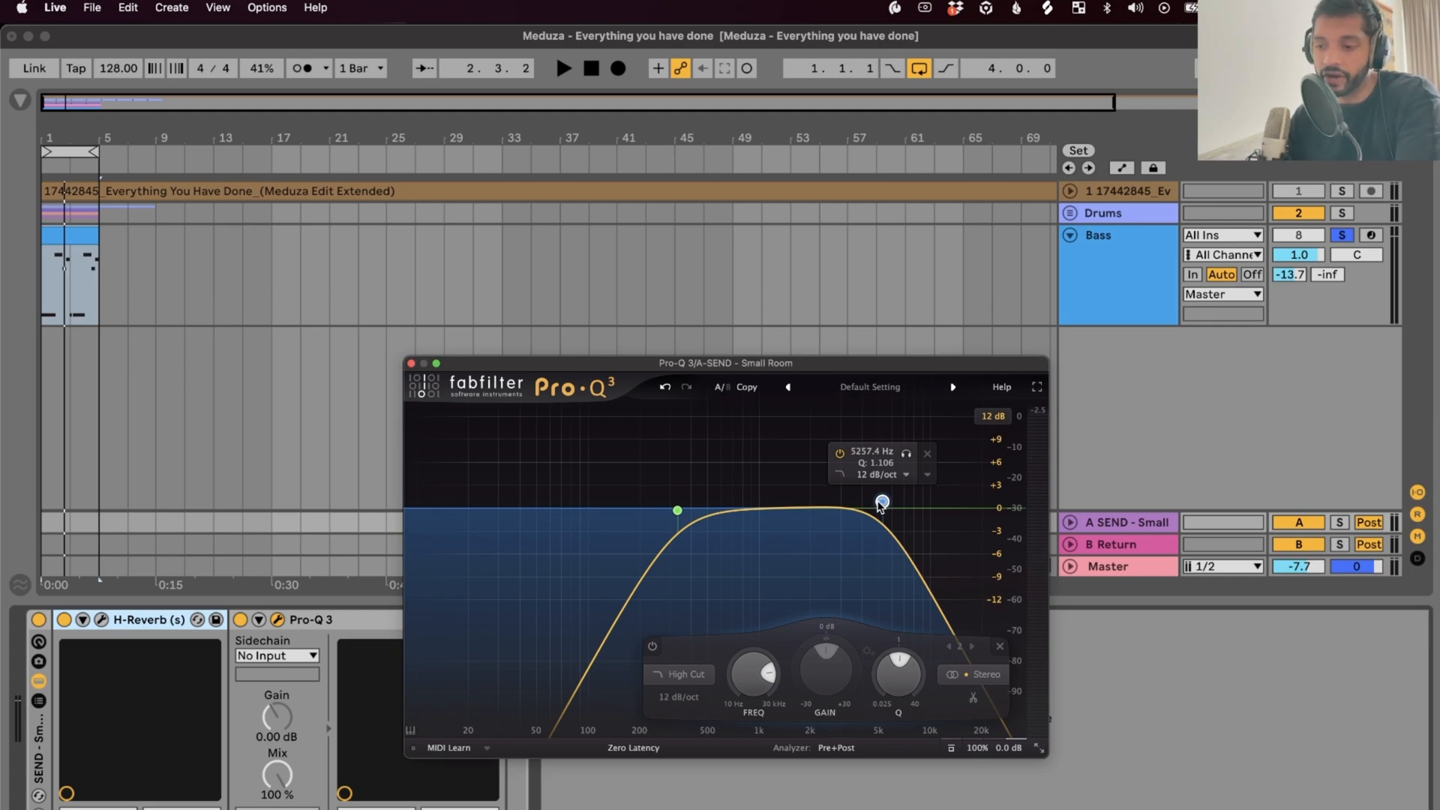
left_click_drag(879, 506, 873, 504)
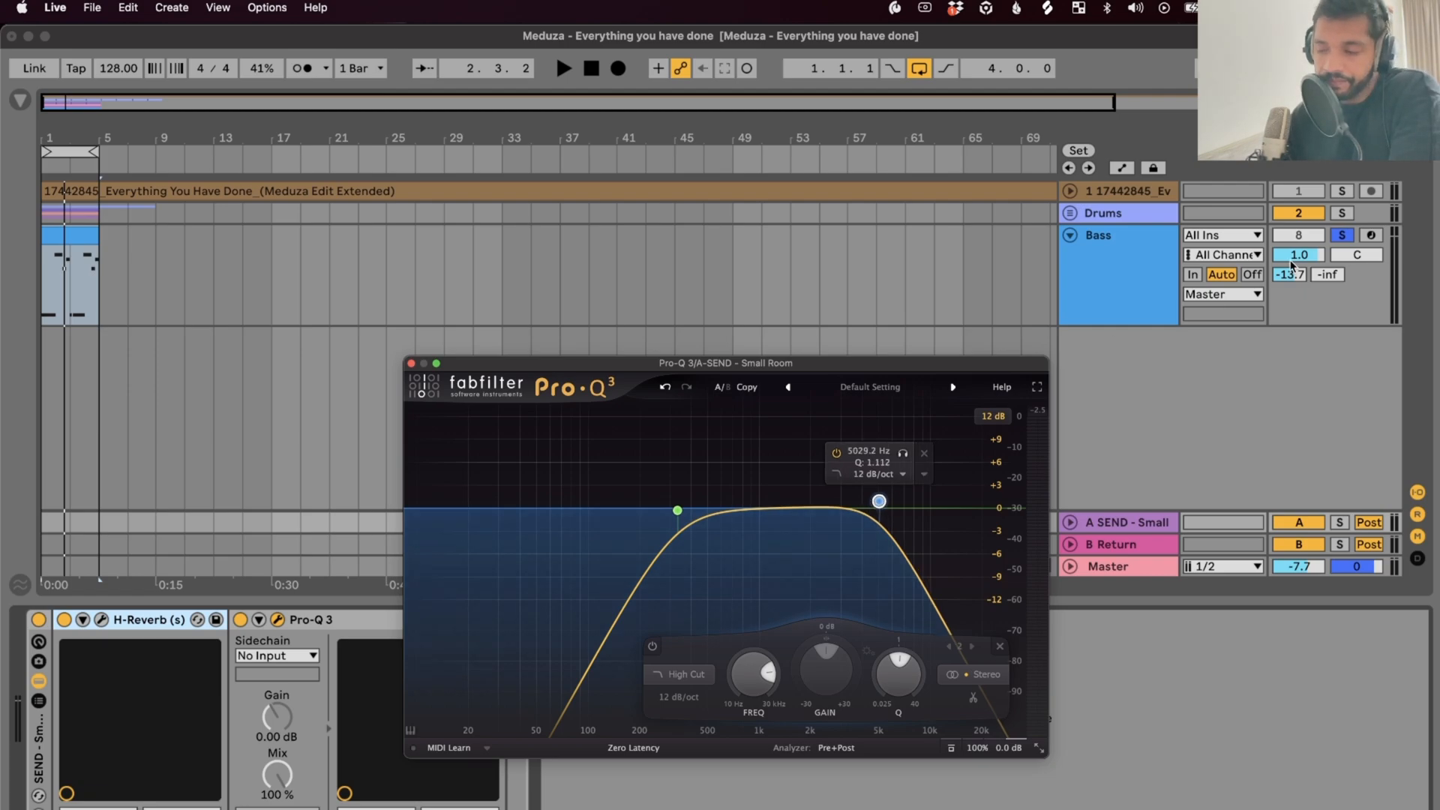
Audition the soloed A SEND reverb alone, then with the Drums track deactivated
left_click(1339, 522)
key("space")
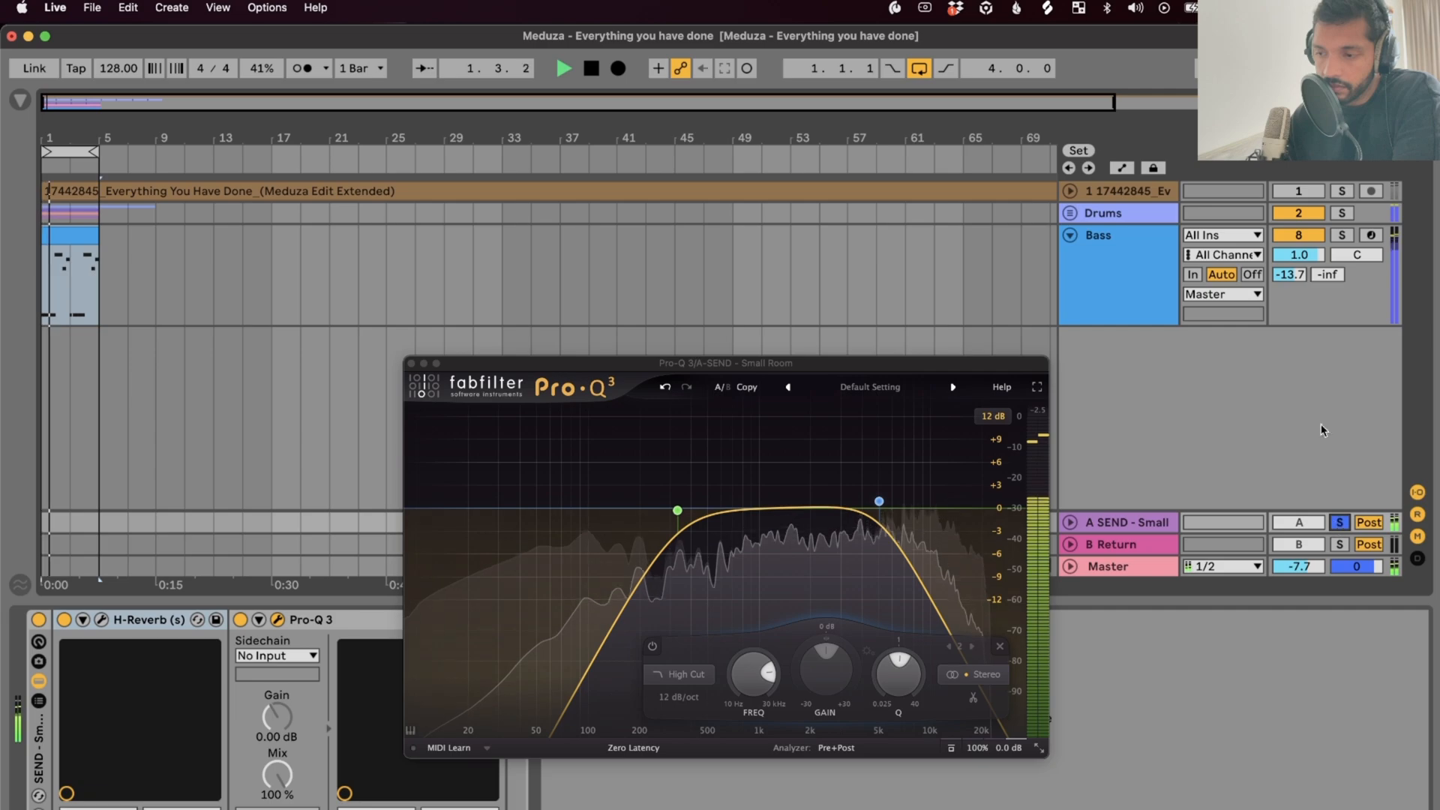
key("space")
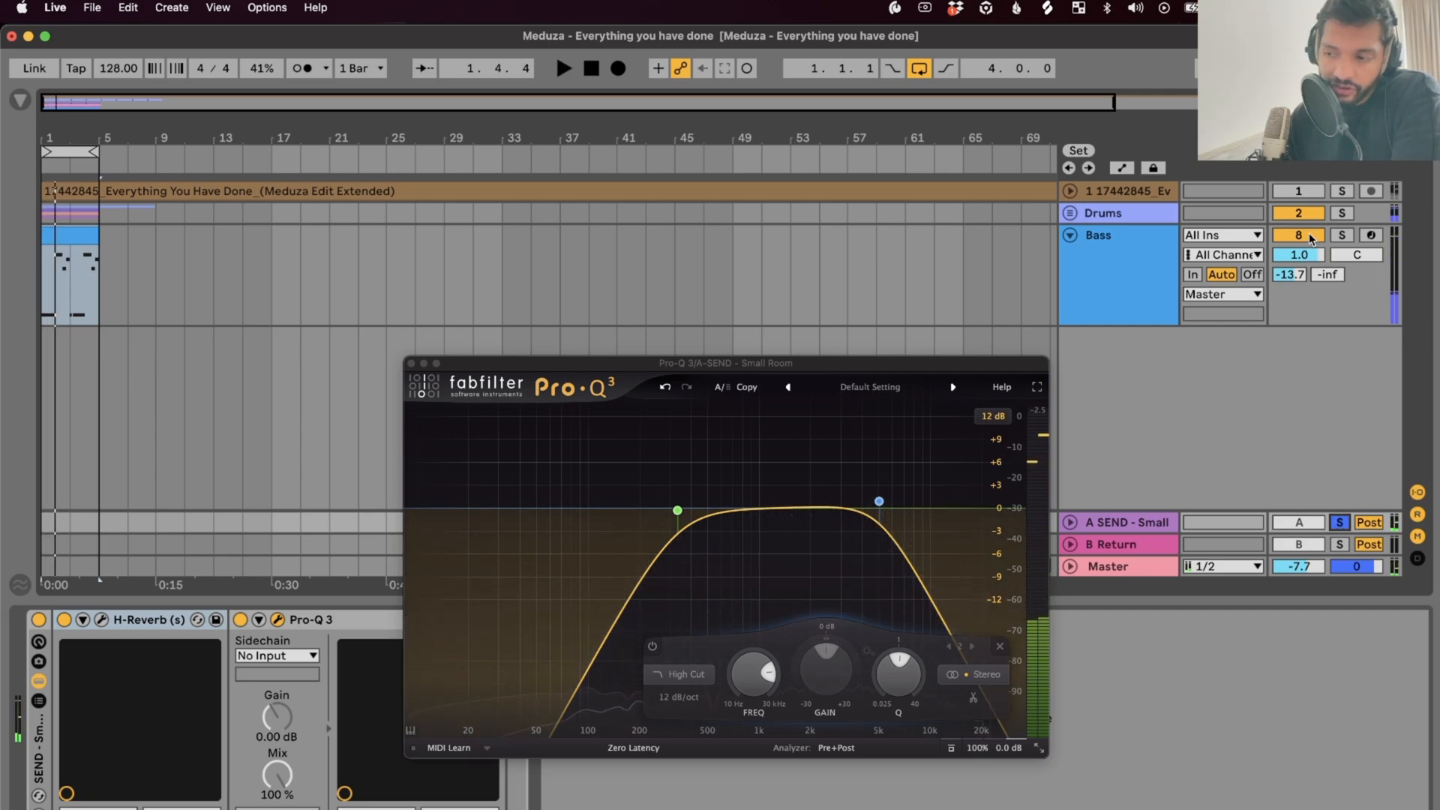
left_click(1311, 213)
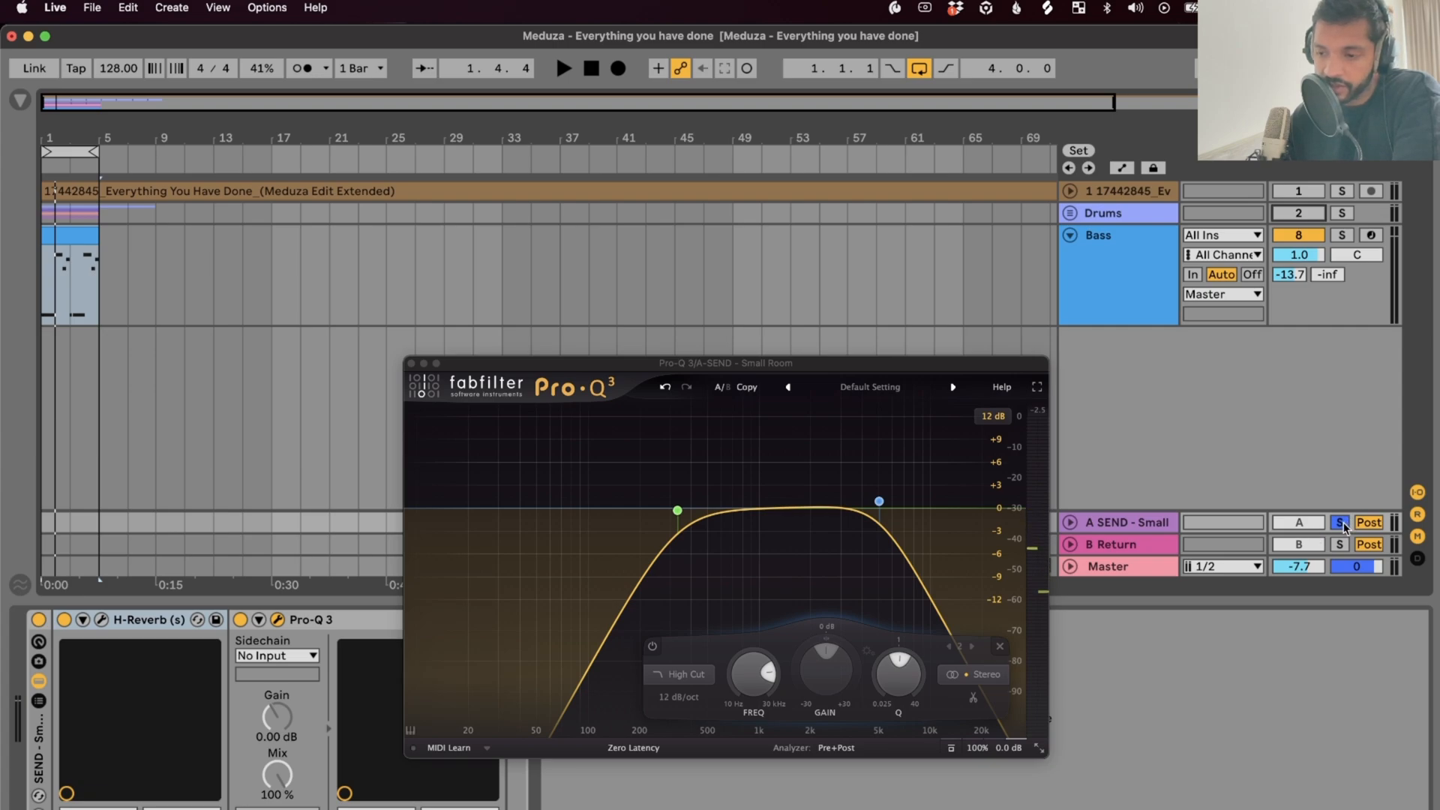
key("space")
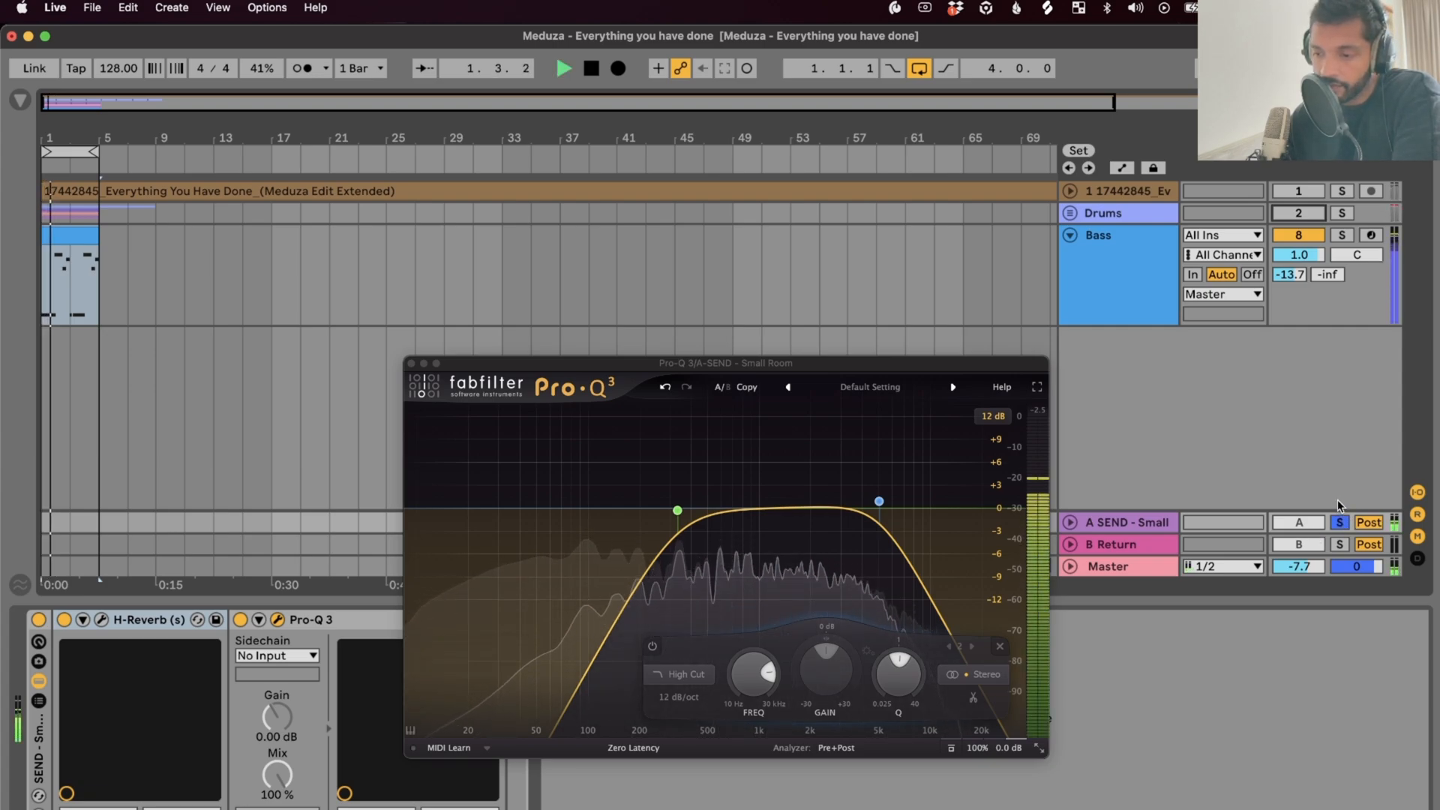
key("space")
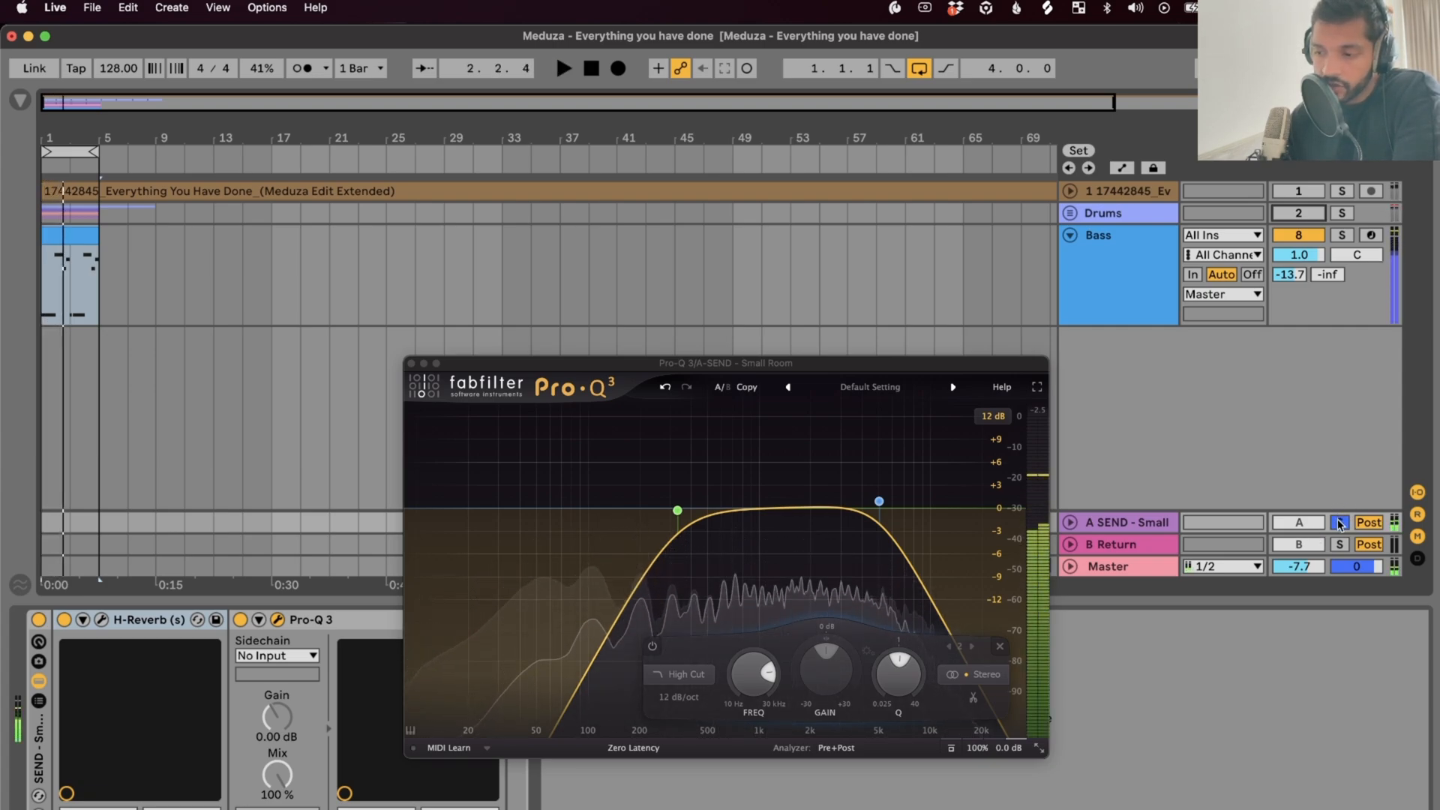
Unsolo the send, play the soloed Bass with its reverb, then bring the Drums back in
left_click(1340, 523)
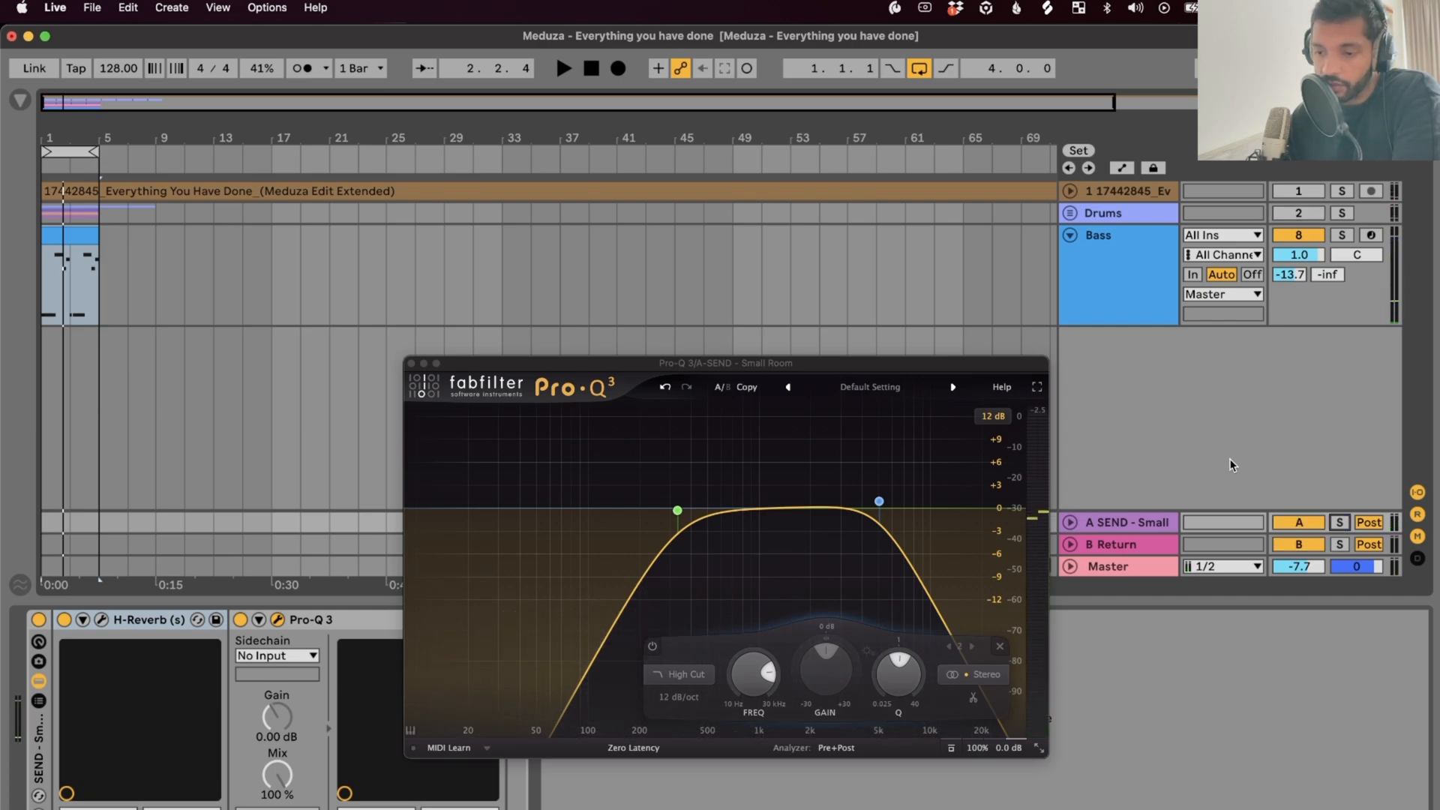
left_click(1347, 239)
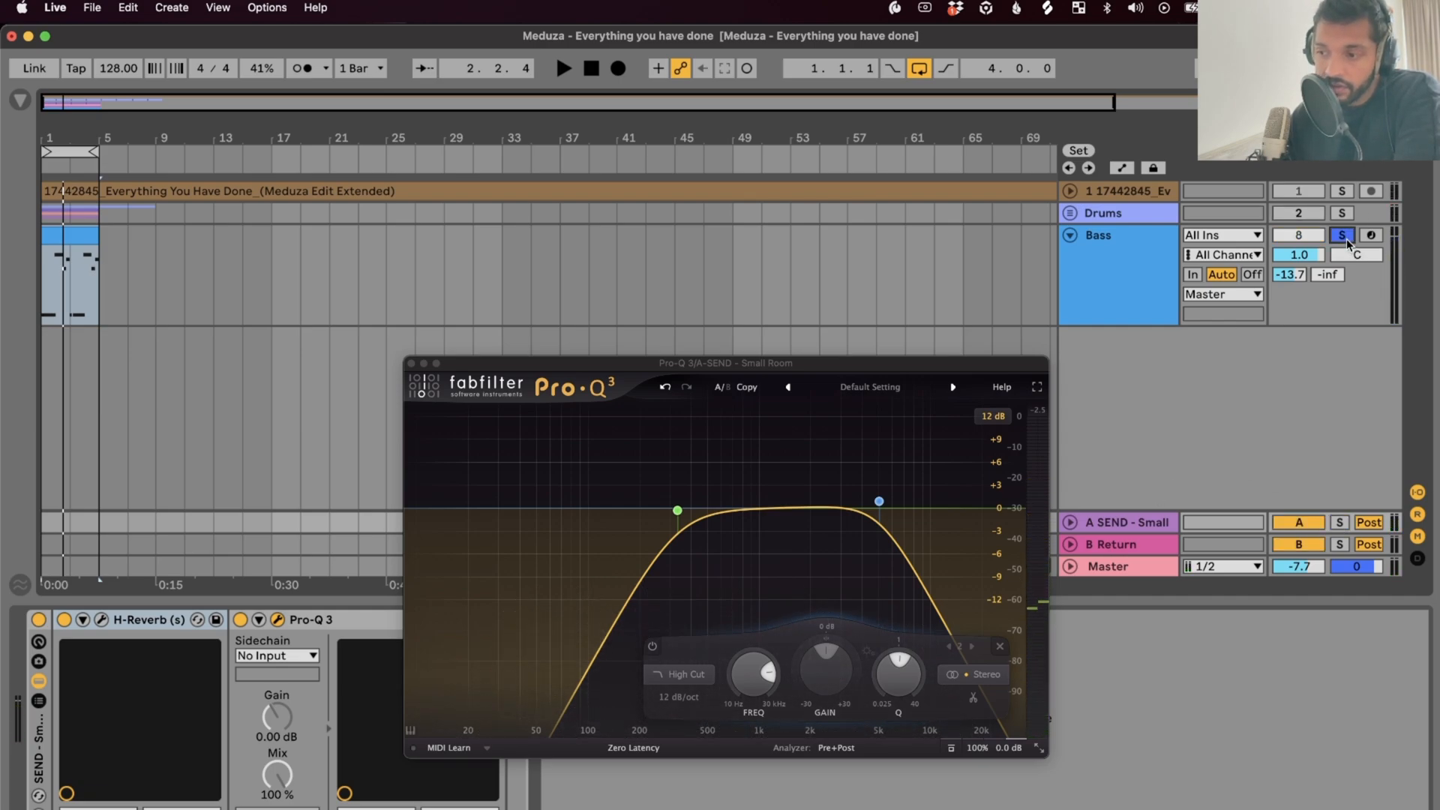
key("space")
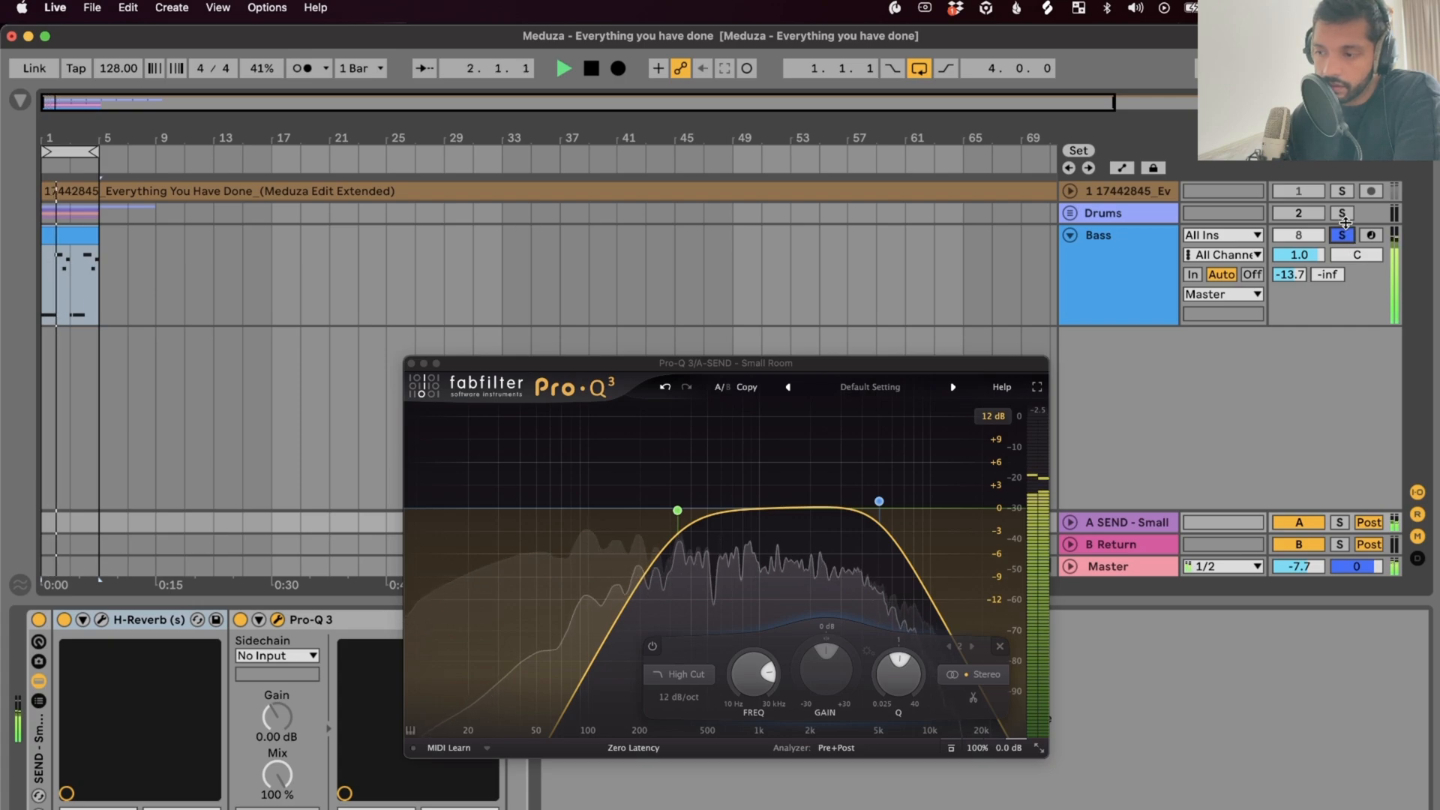
left_click(1311, 213)
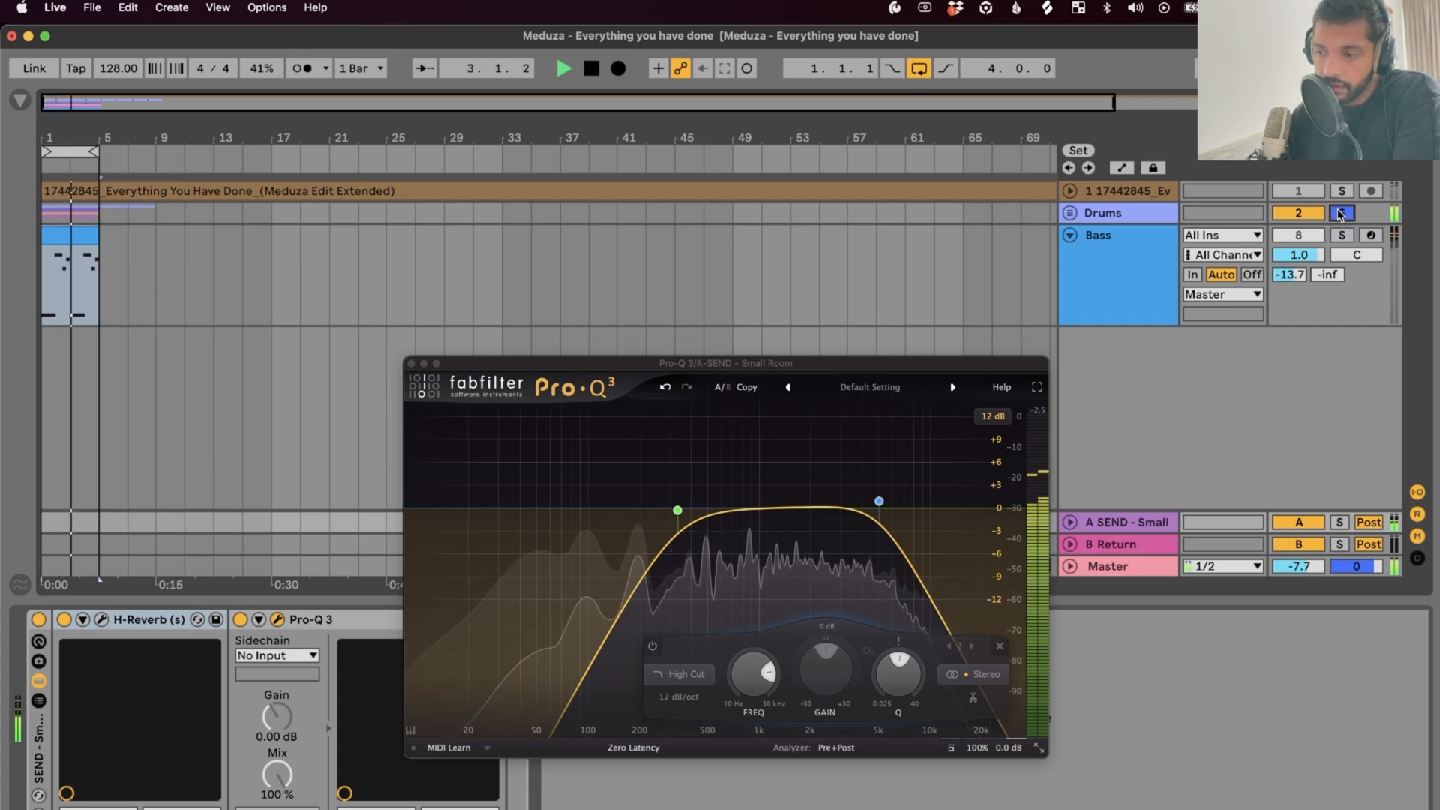
left_click(1342, 213)
left_click(1342, 213)
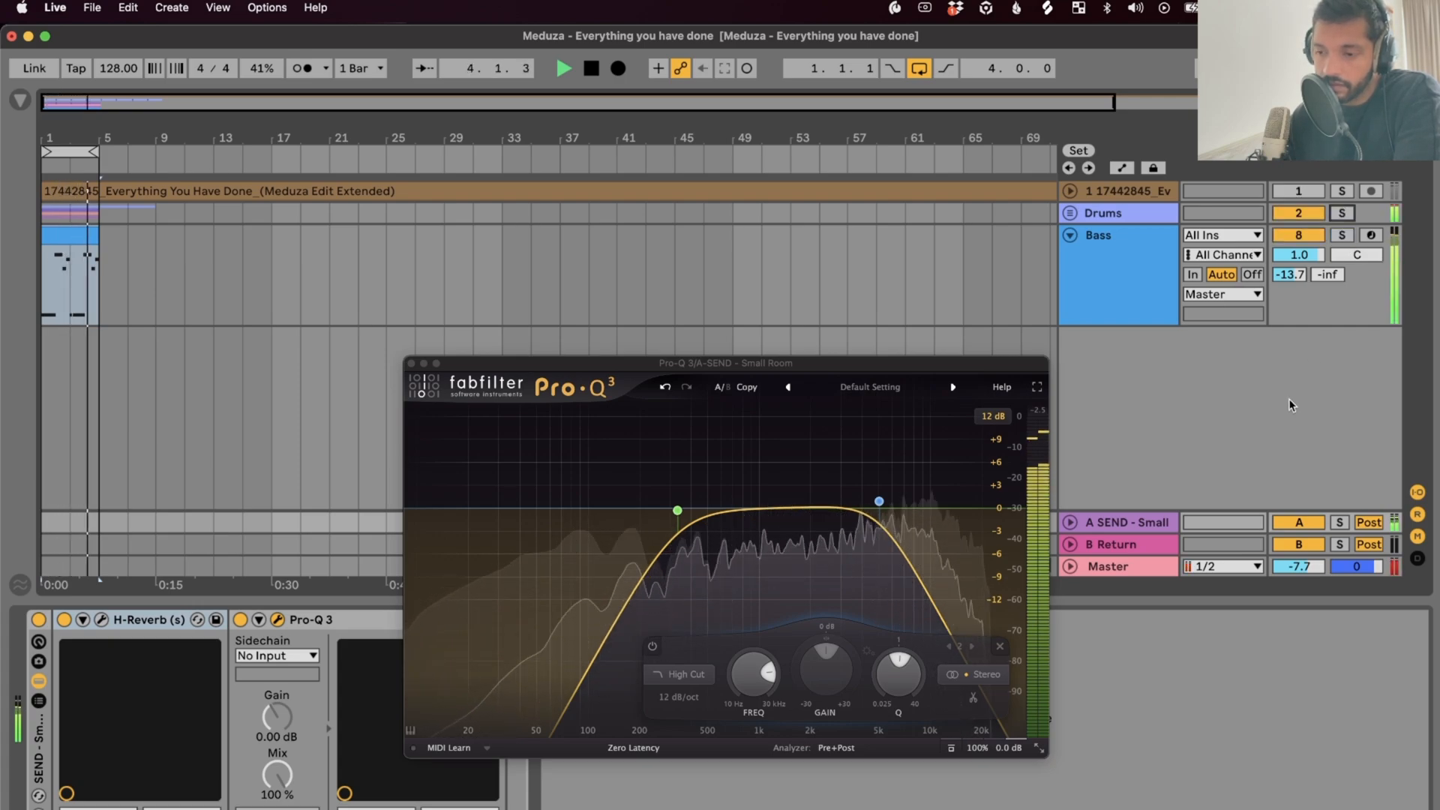
Show the Bass track's own Pro-Q 3 editor and stop playback
left_click(1160, 300)
key("space")
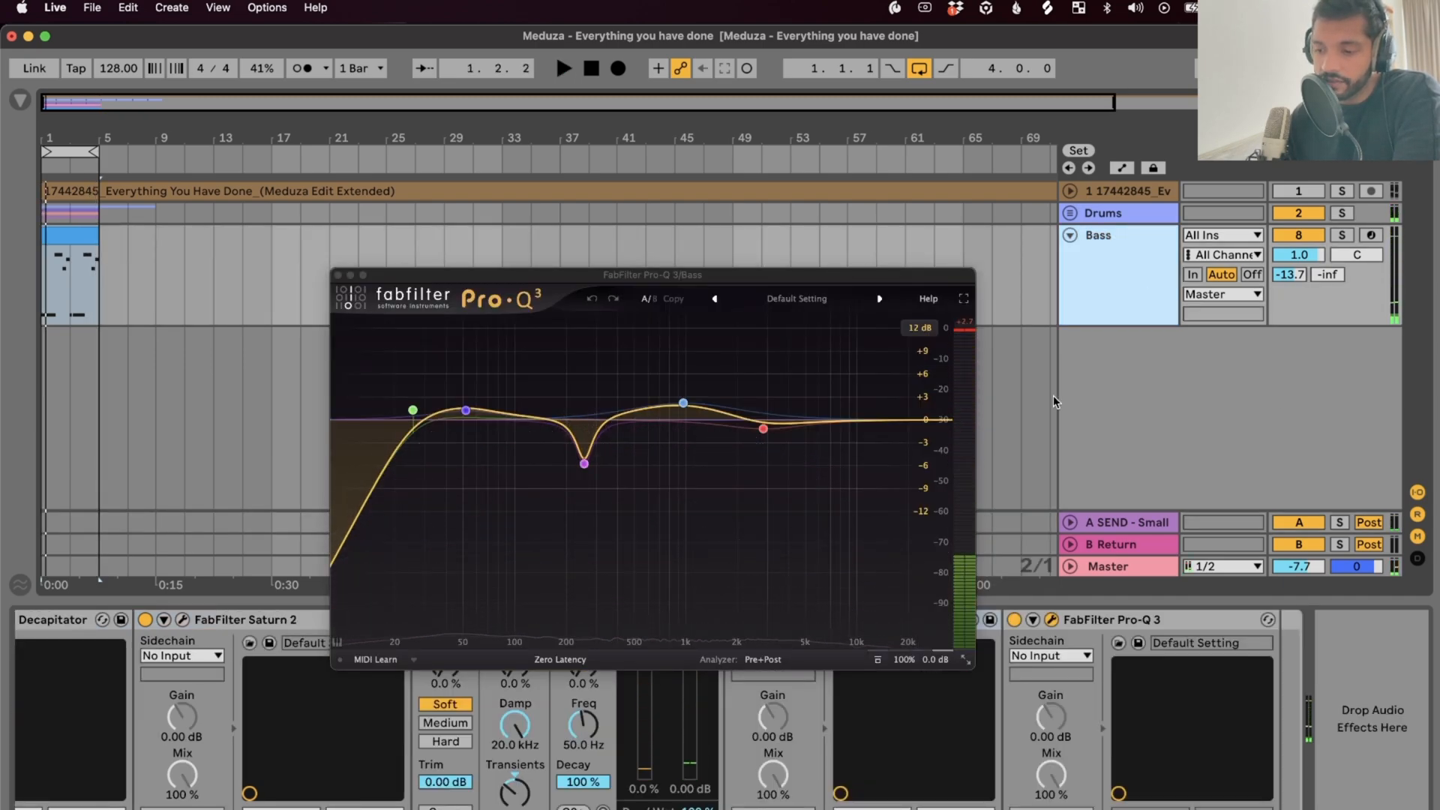